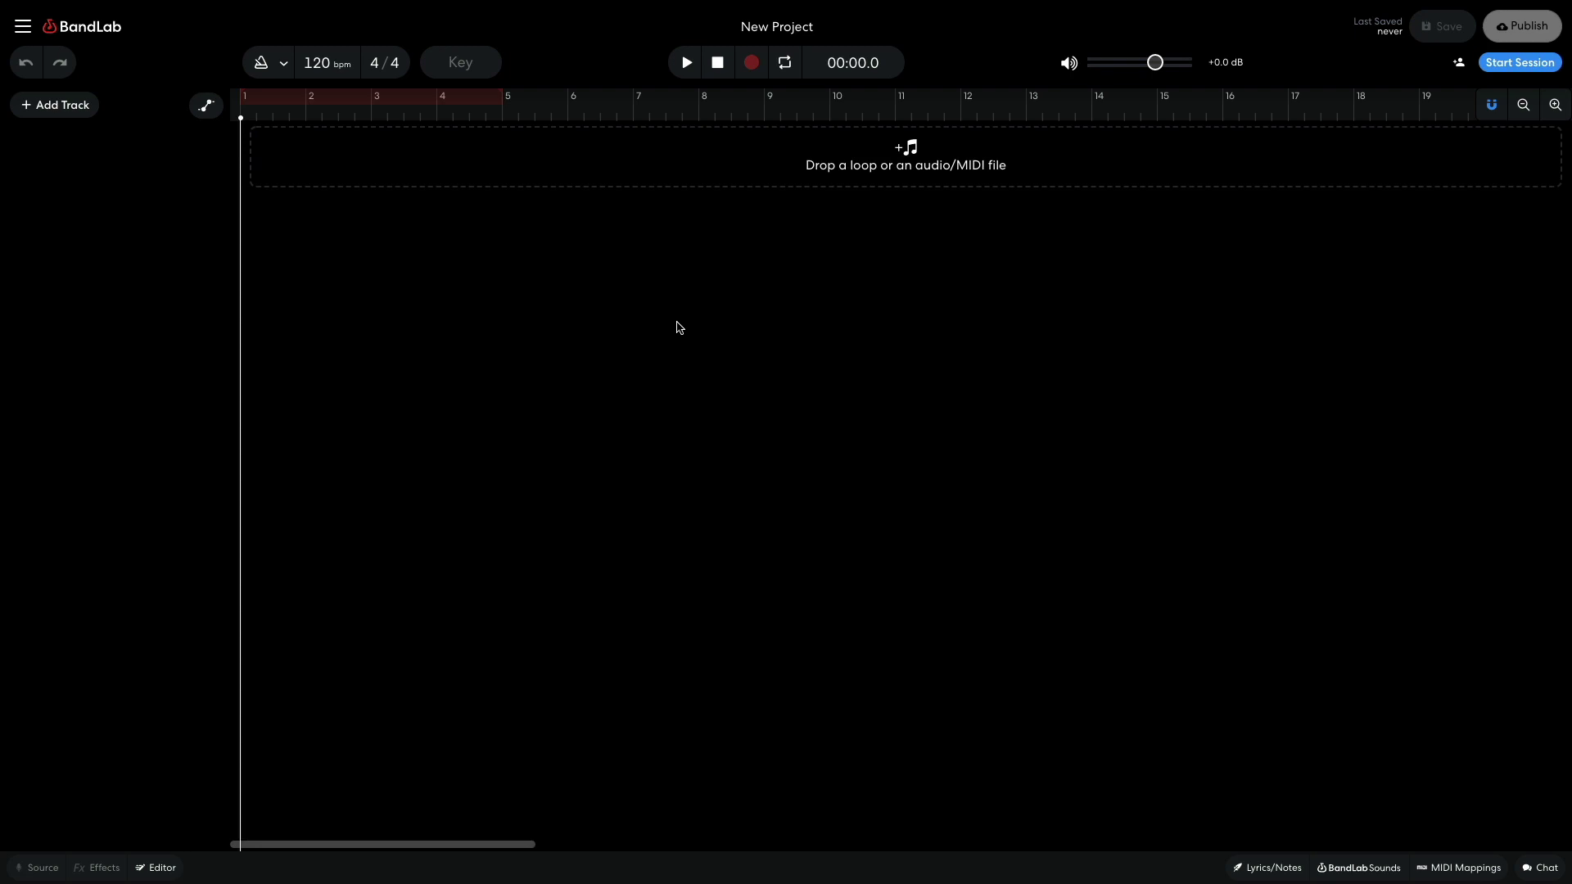
- Set the project key to D minor
click(464, 70)
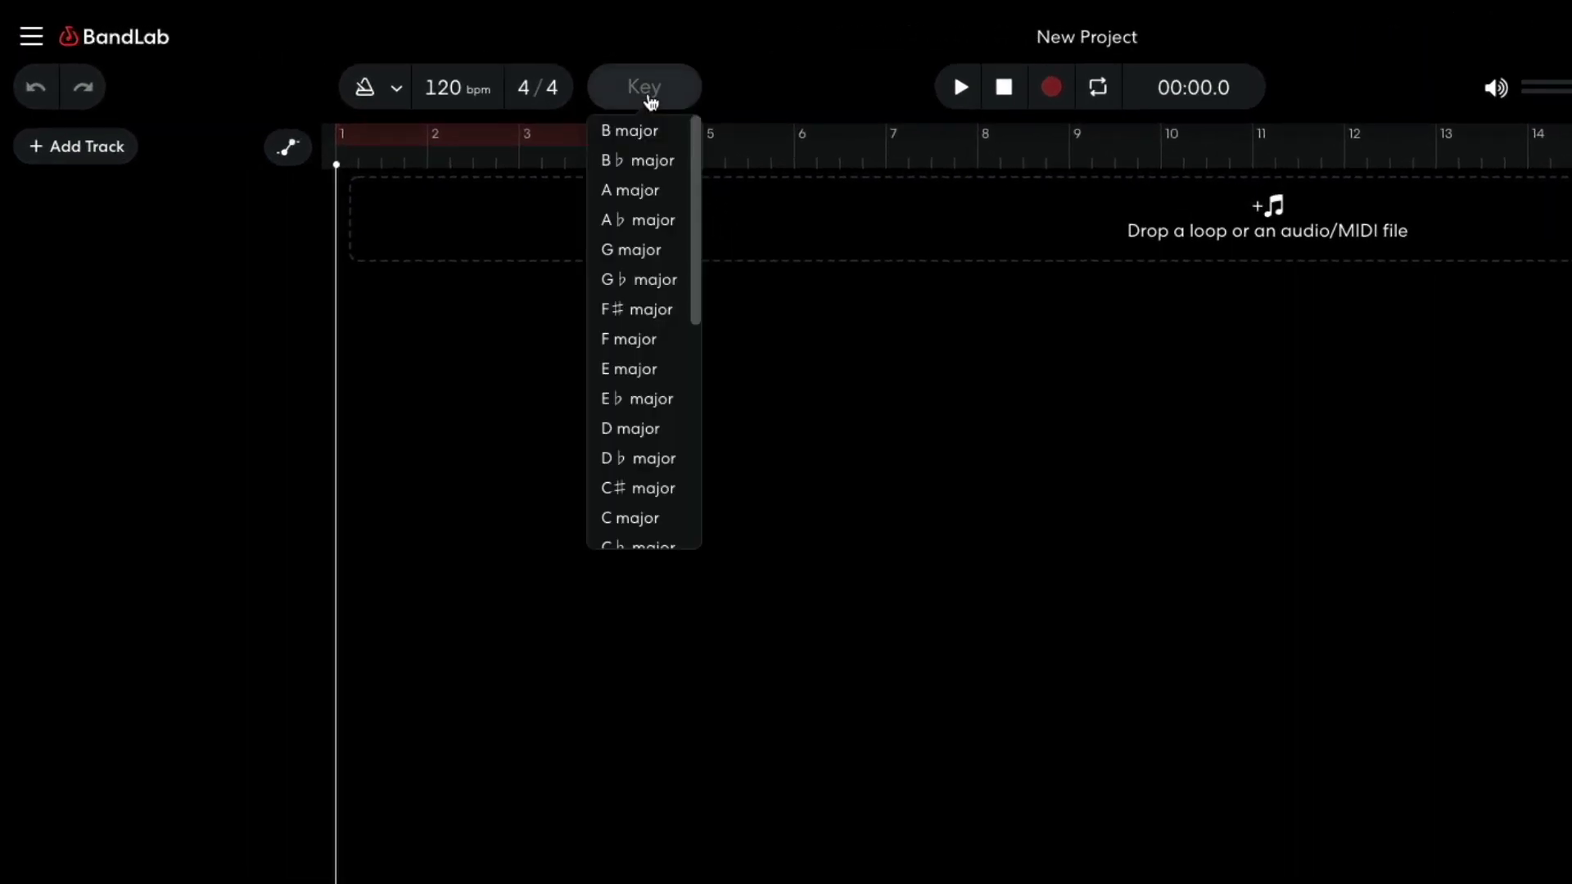
drag(698, 167, 696, 388)
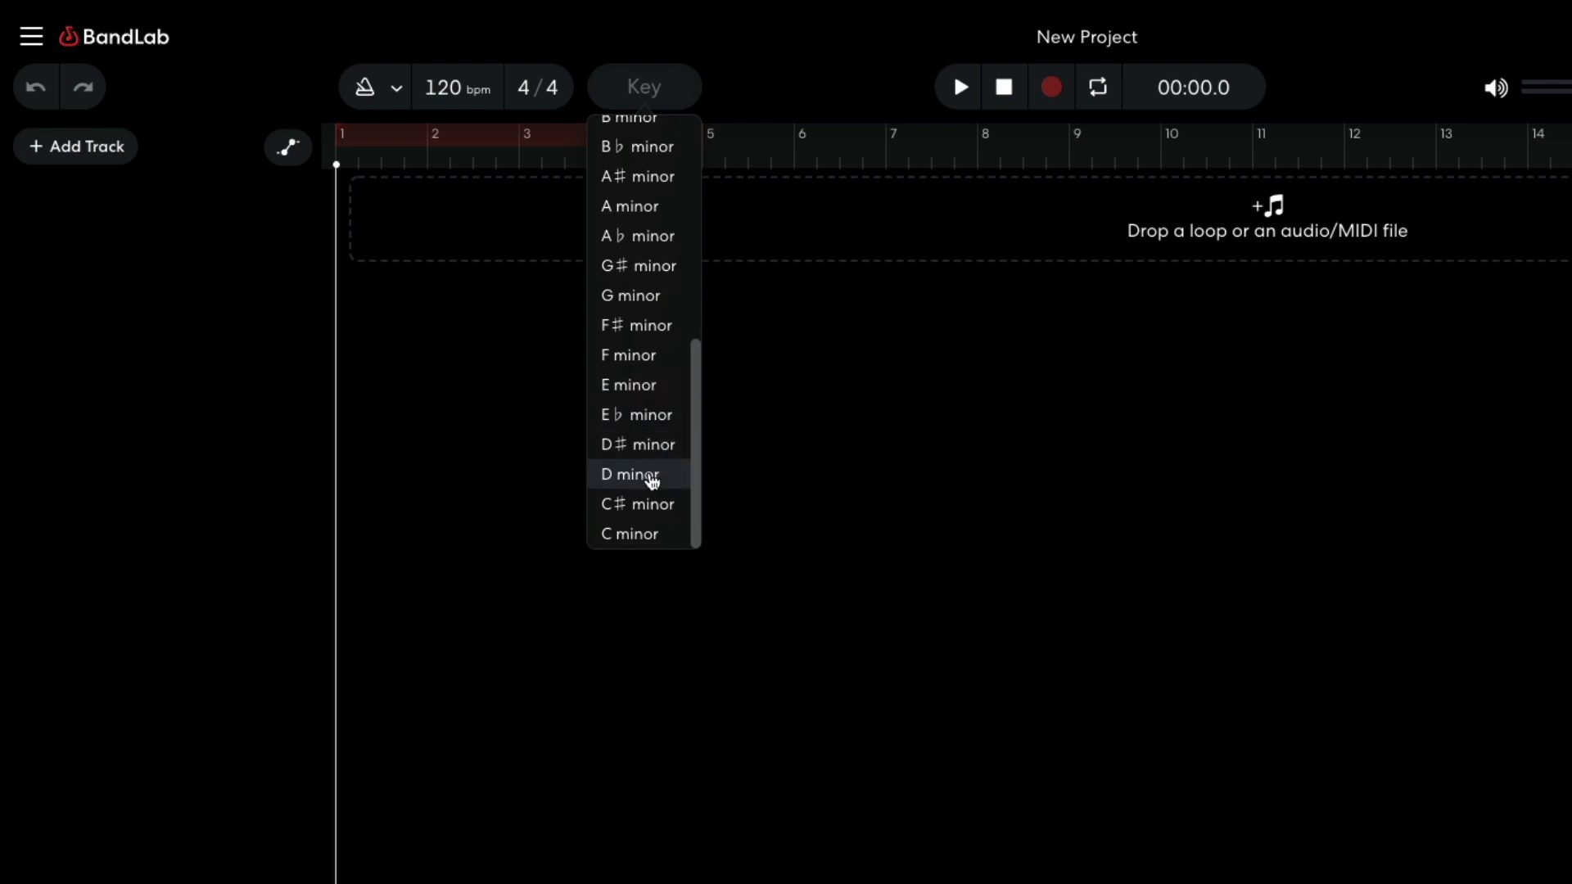
click(650, 475)
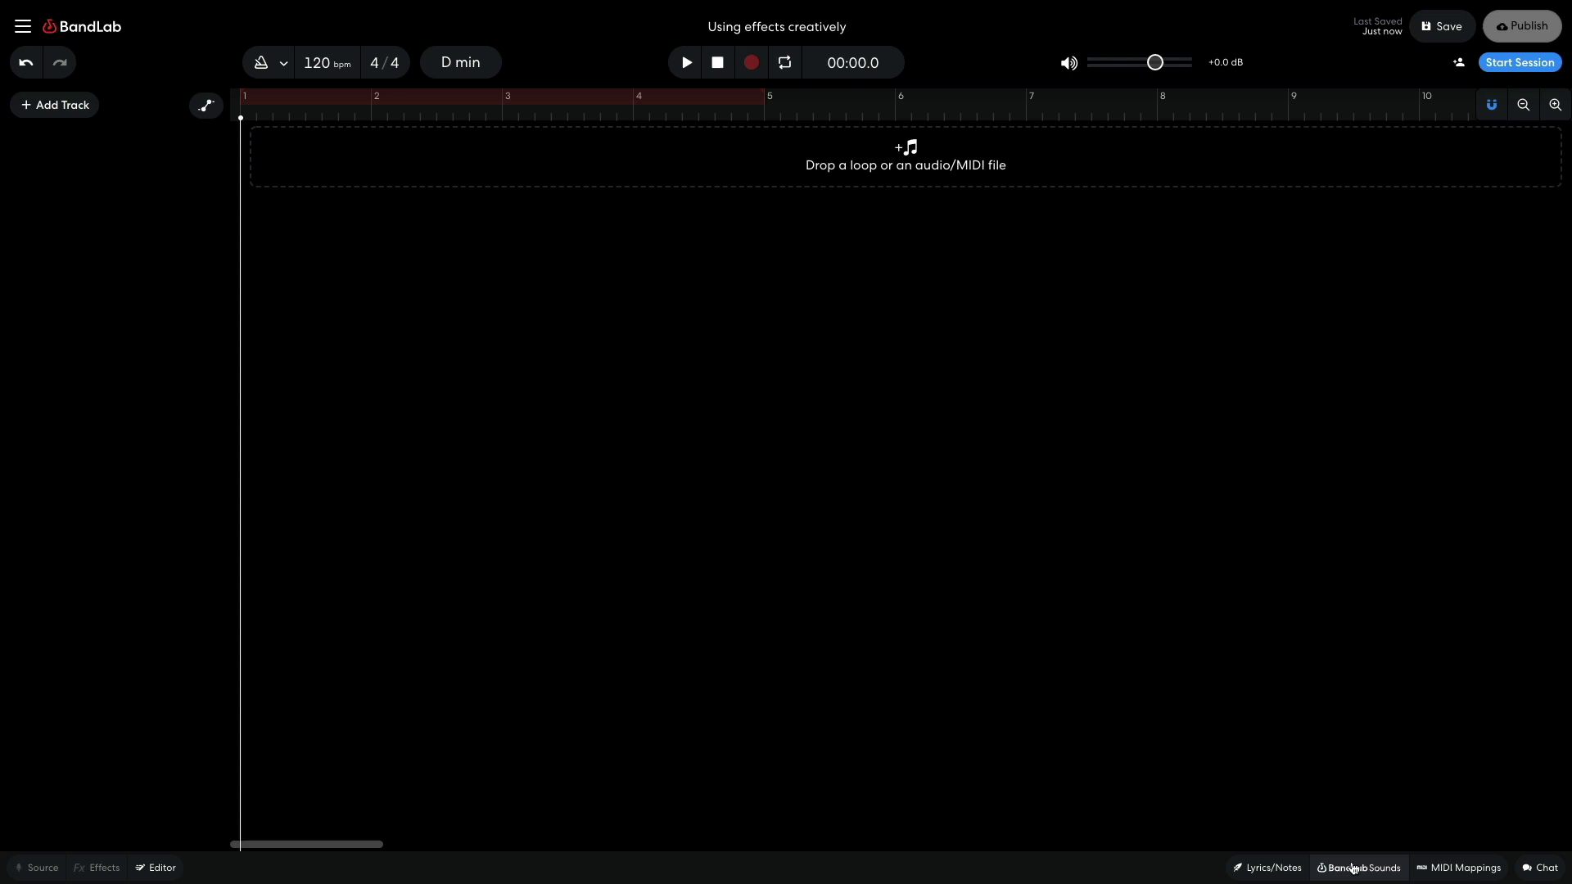
- Search BandLab Sounds for dub techno and filter the Atmospheric Dub Techno pack to Beats
click(1359, 868)
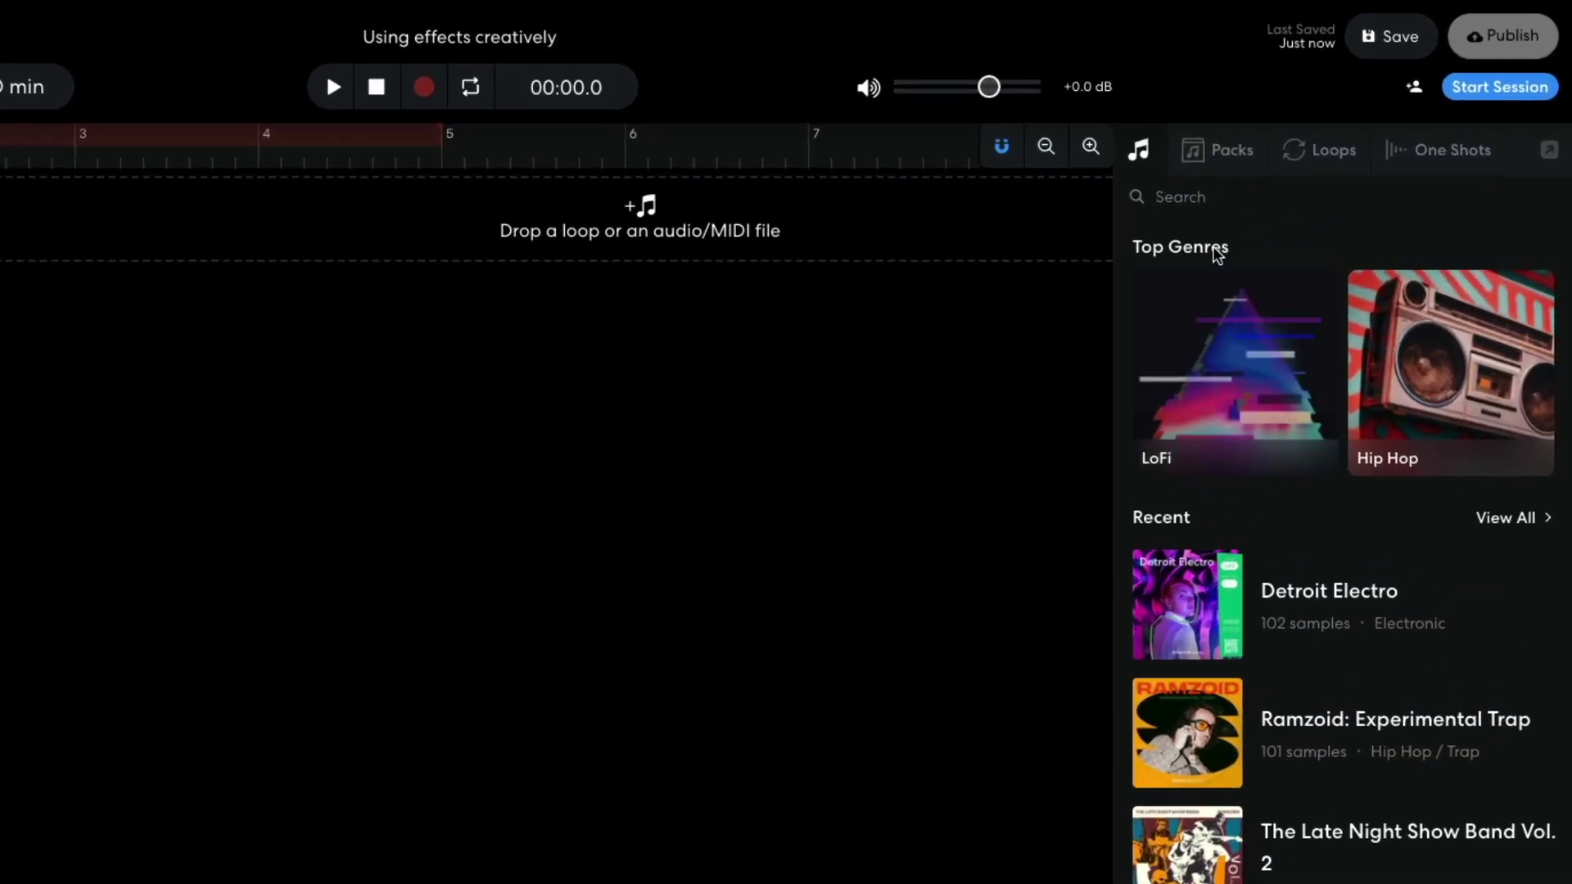
click(1319, 145)
text(dub techno)
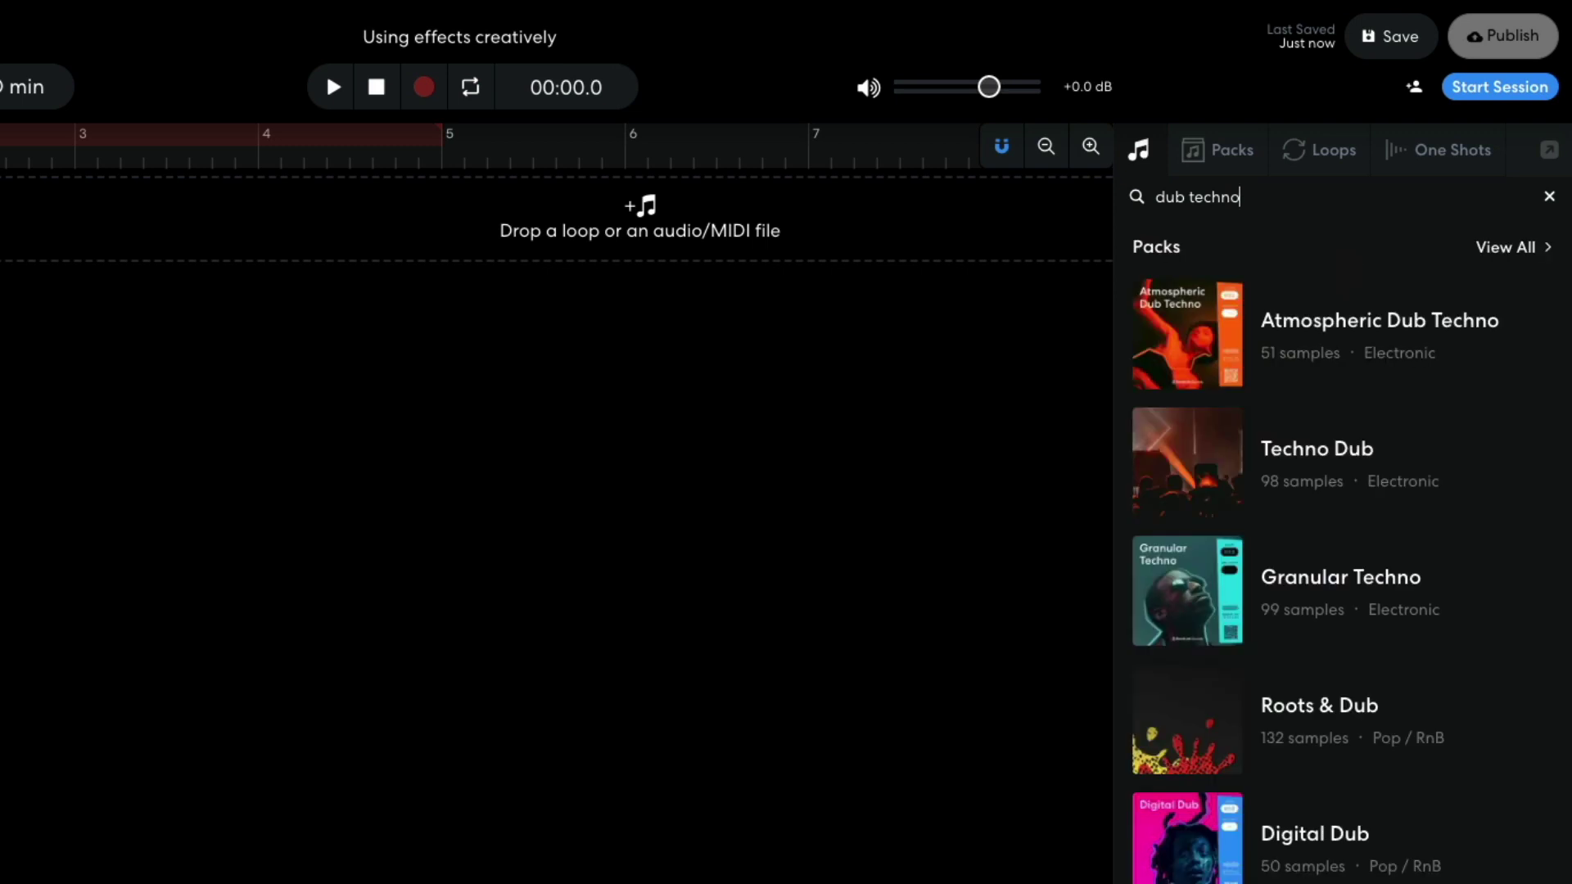
click(1320, 324)
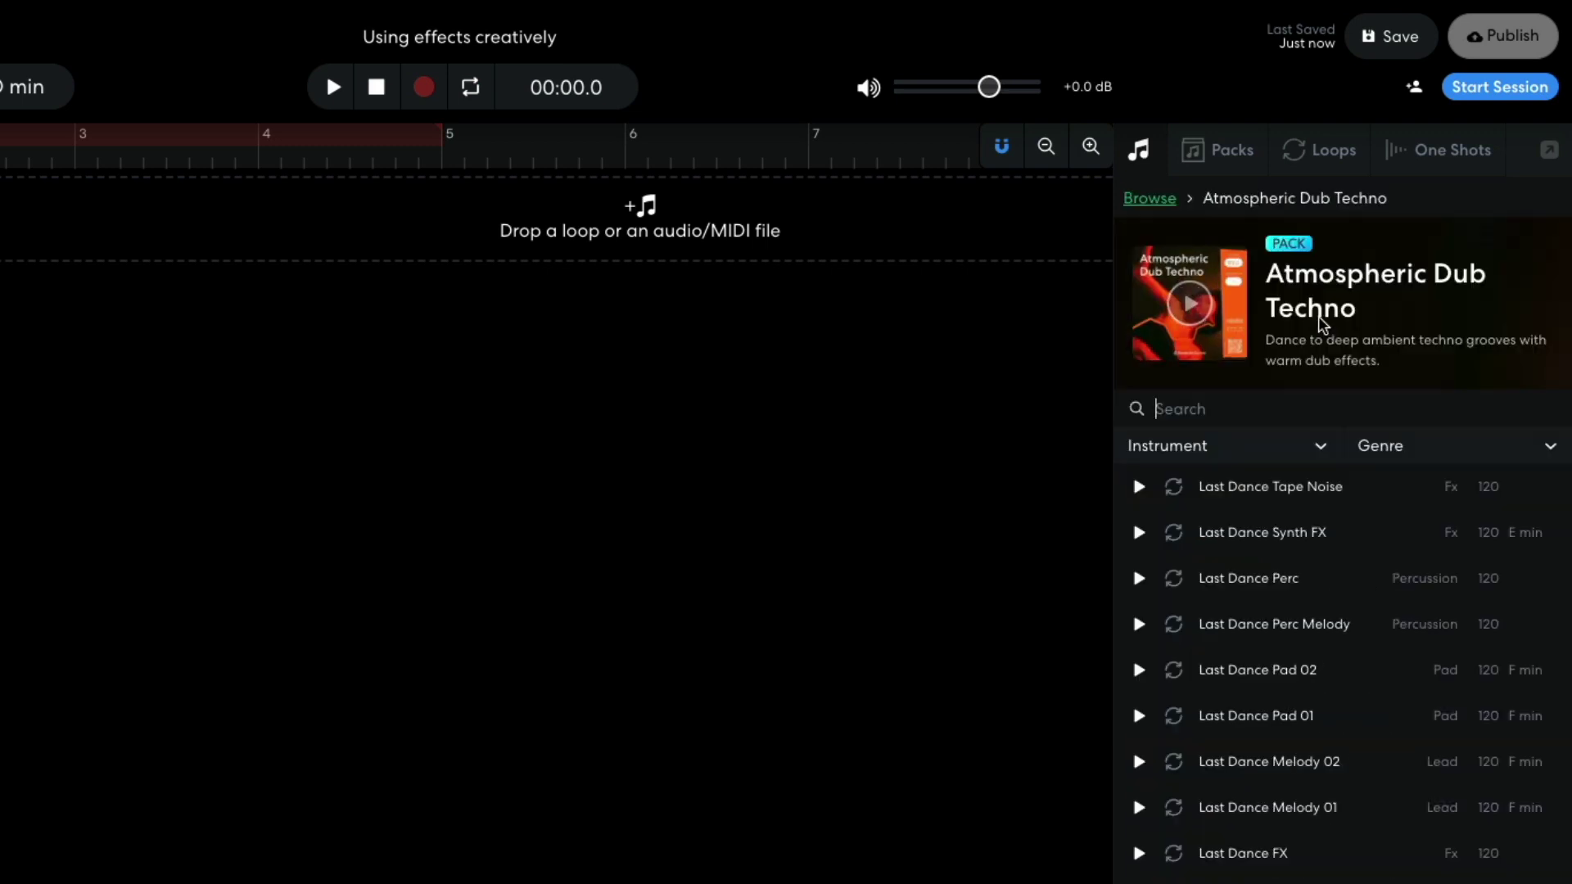
click(1318, 447)
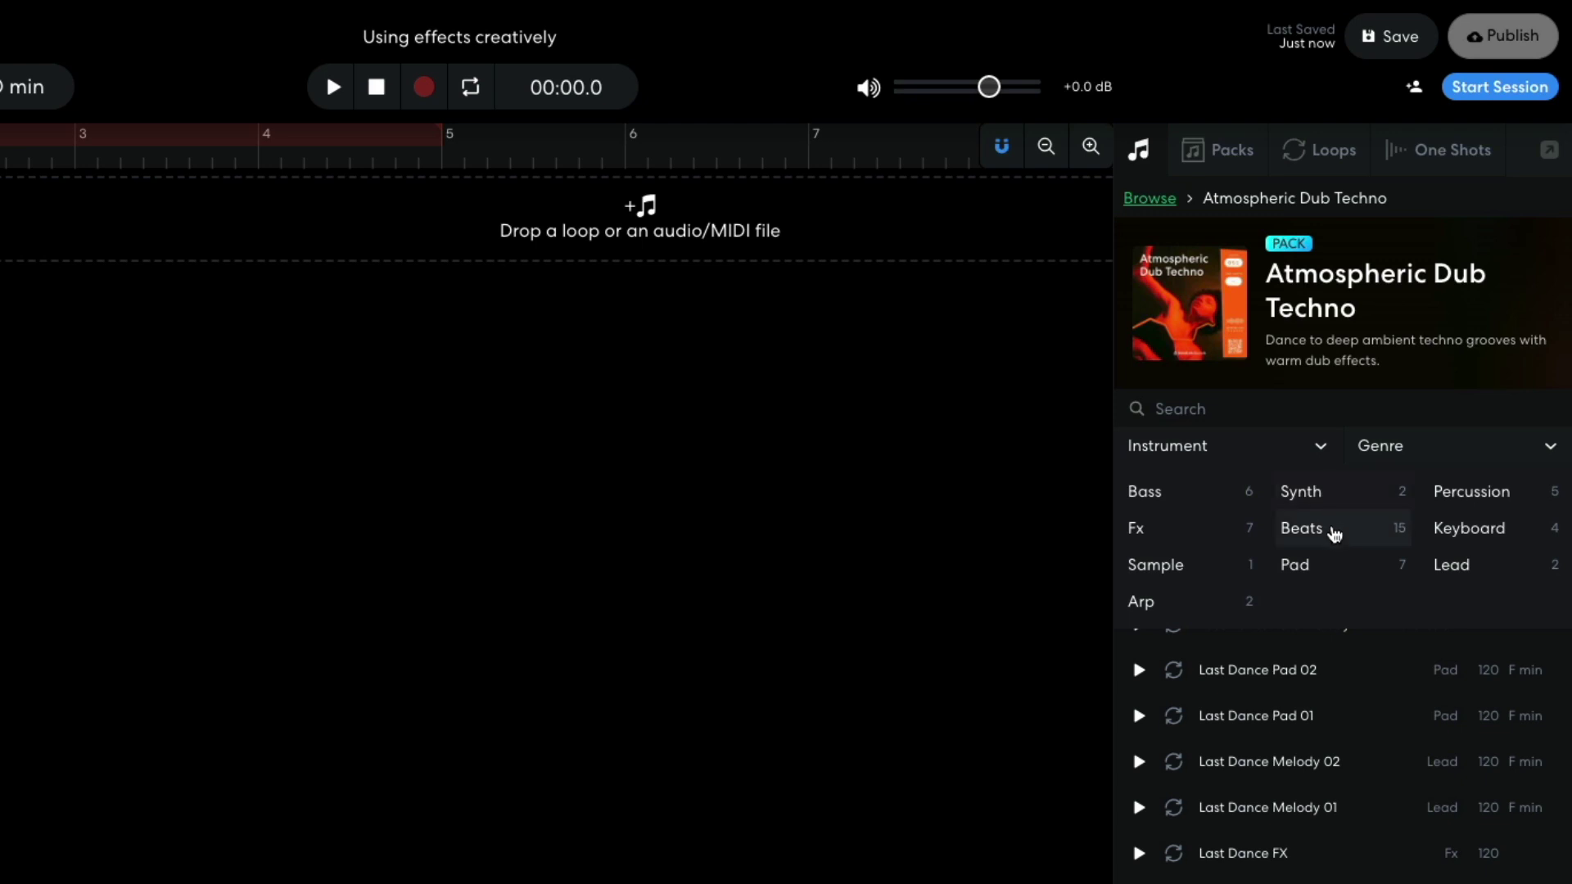
click(1334, 534)
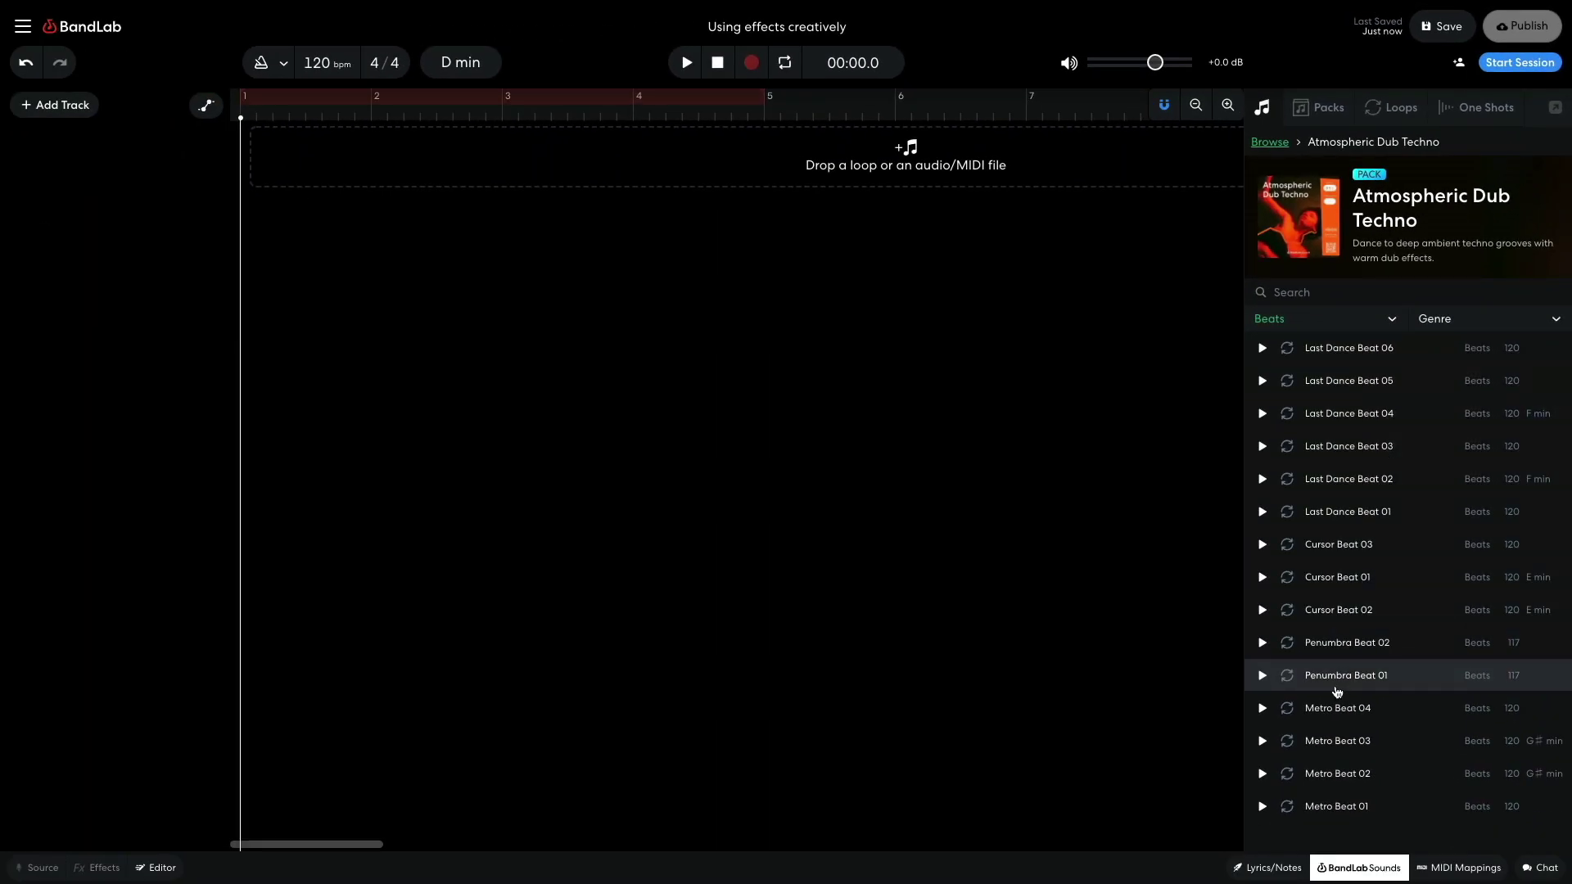
- Add Metro Beat 04 as a track, loop it to bar 5, lower it to -6 dB, and play
drag(1336, 709, 293, 156)
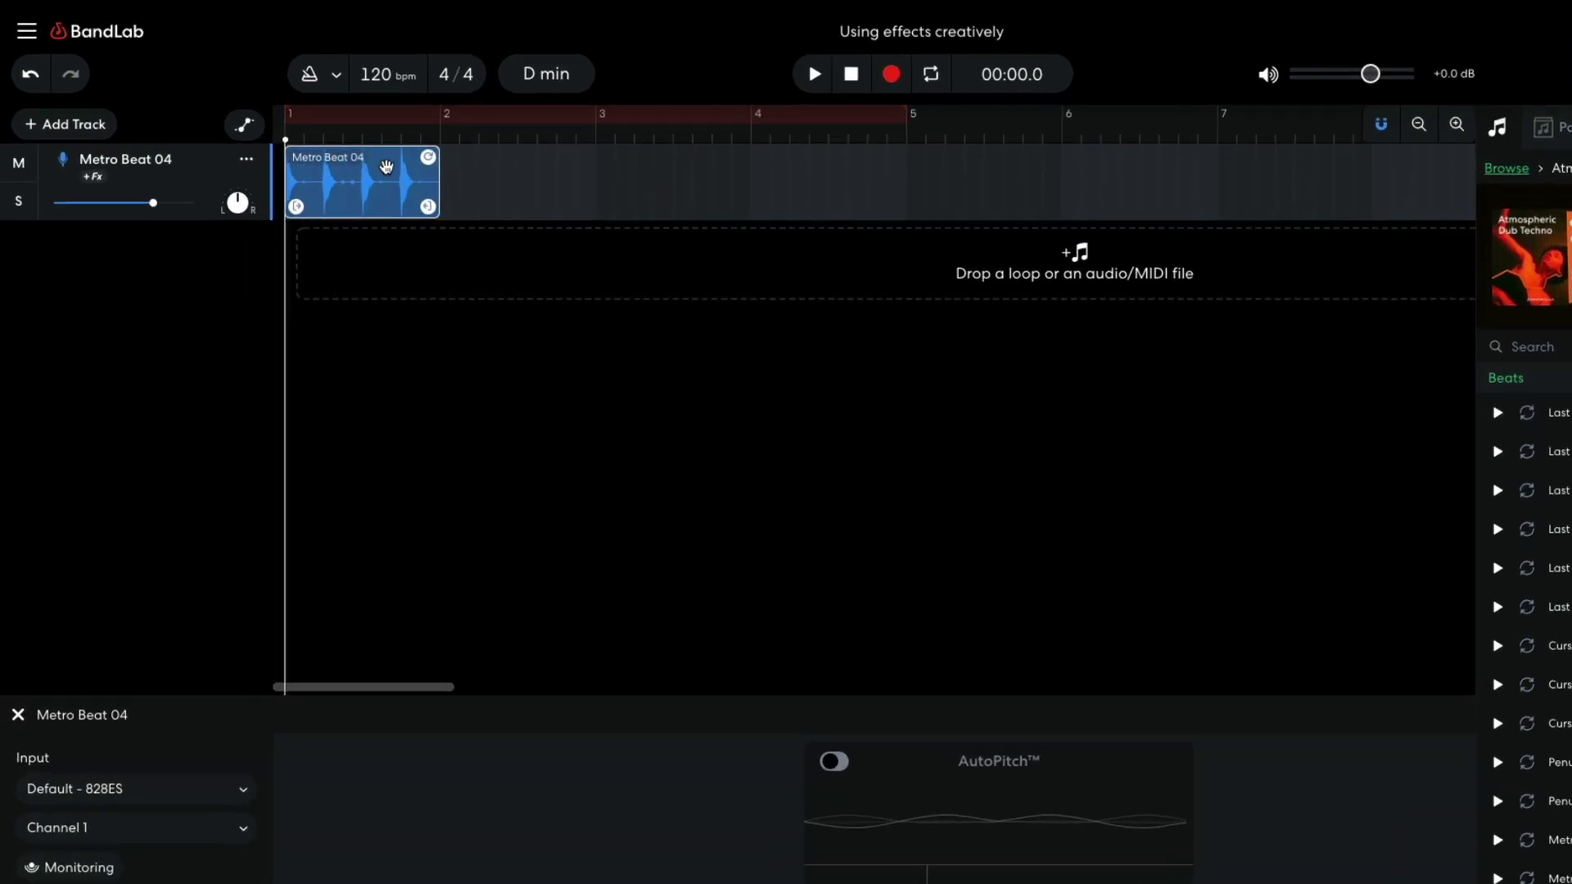
drag(427, 156, 872, 135)
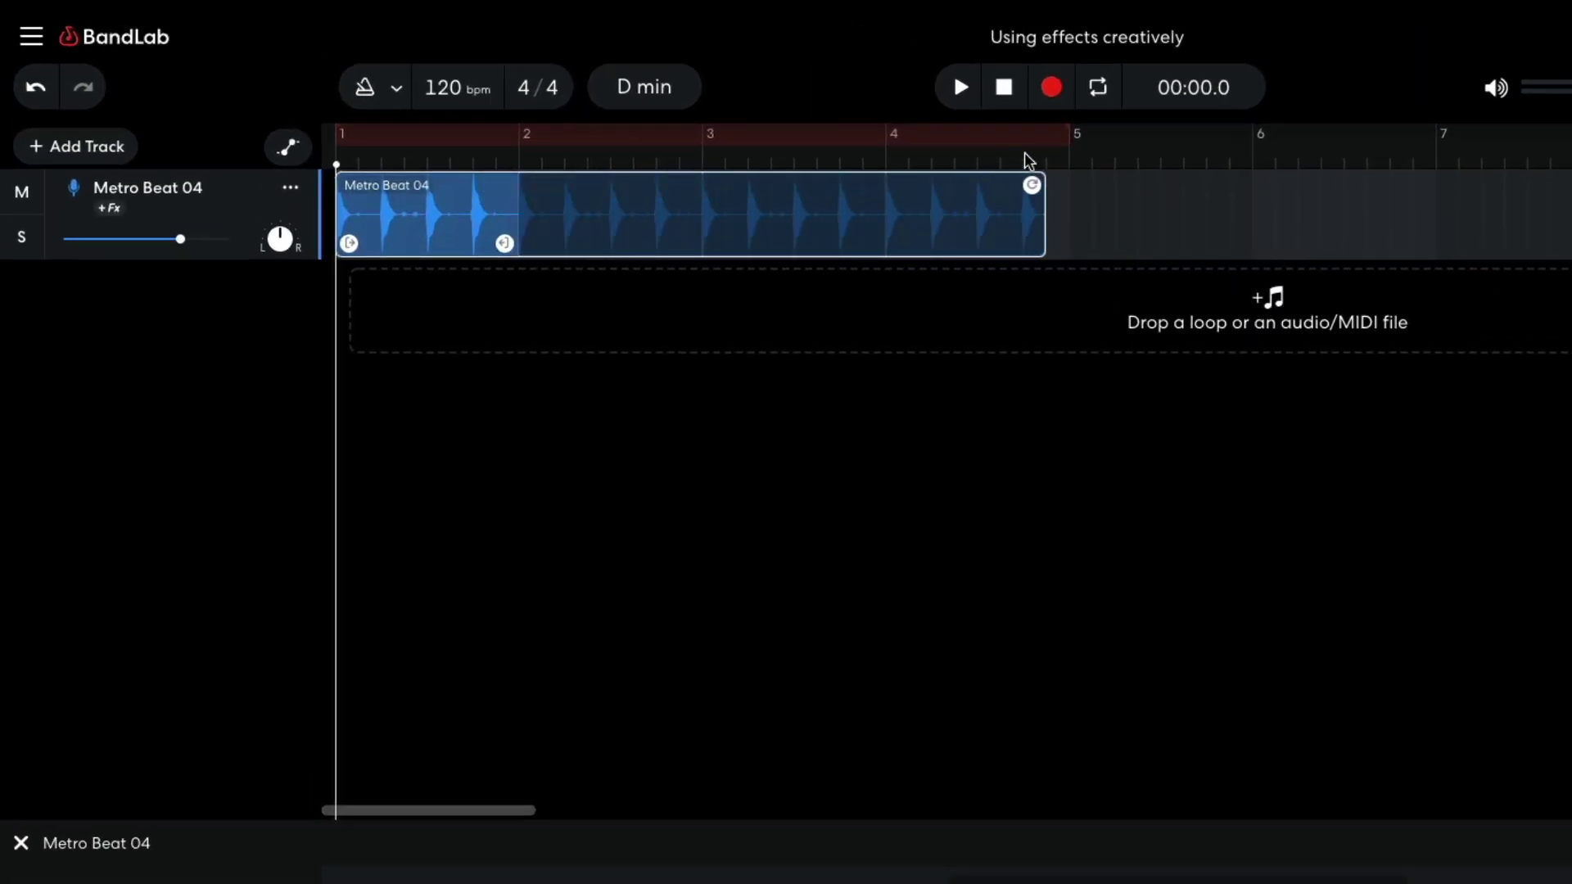
drag(1029, 160, 1047, 156)
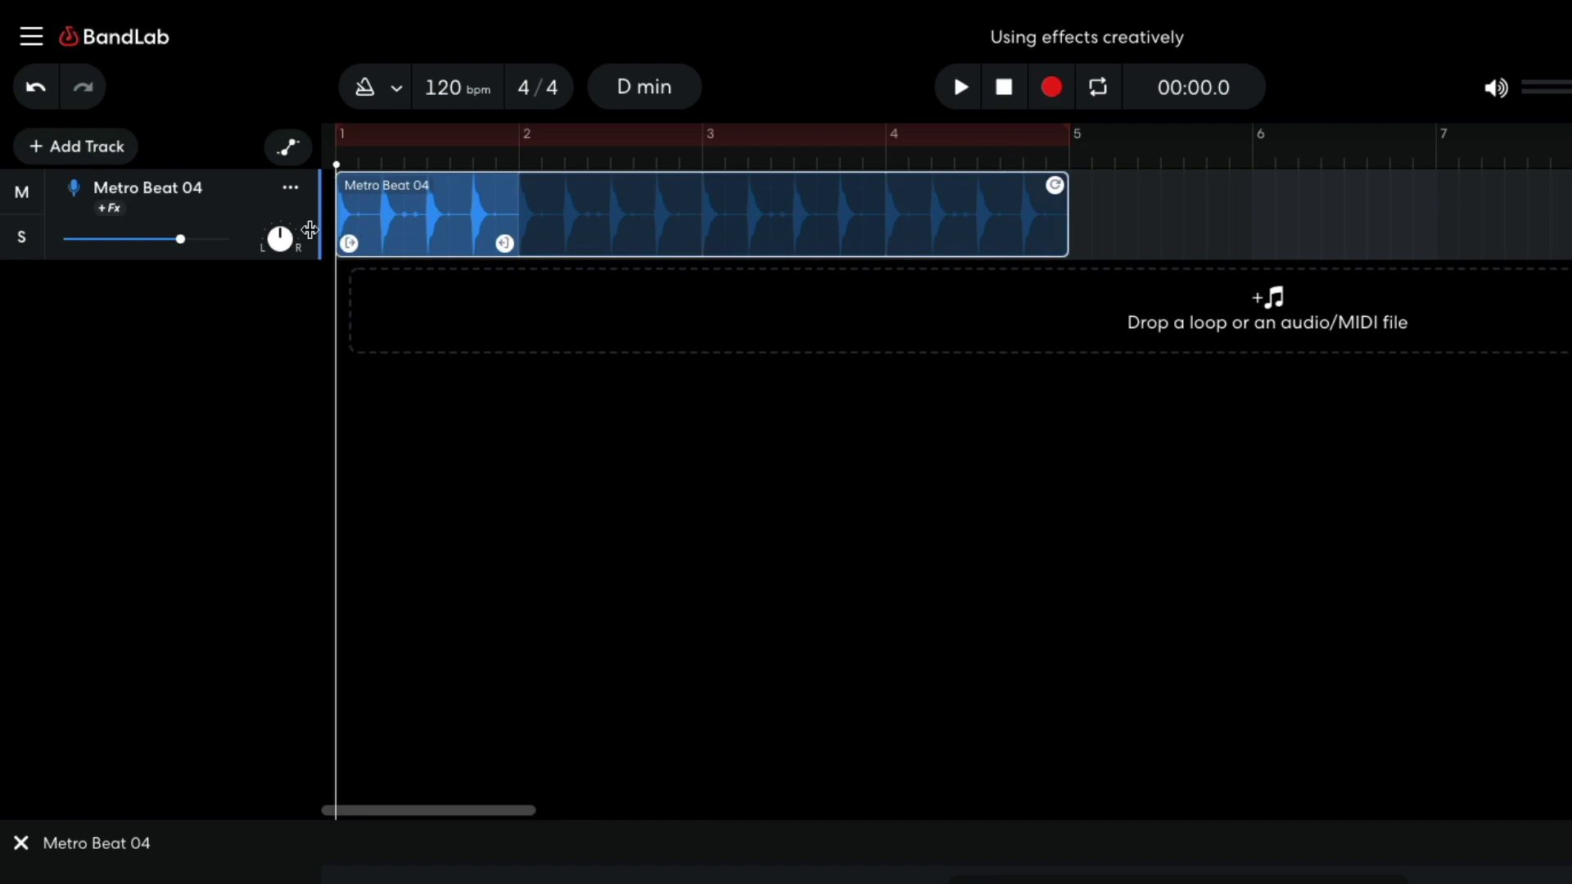
mouse_move(180, 239)
mouse_down()
mouse_move(142, 238)
mouse_move(164, 235)
mouse_up()
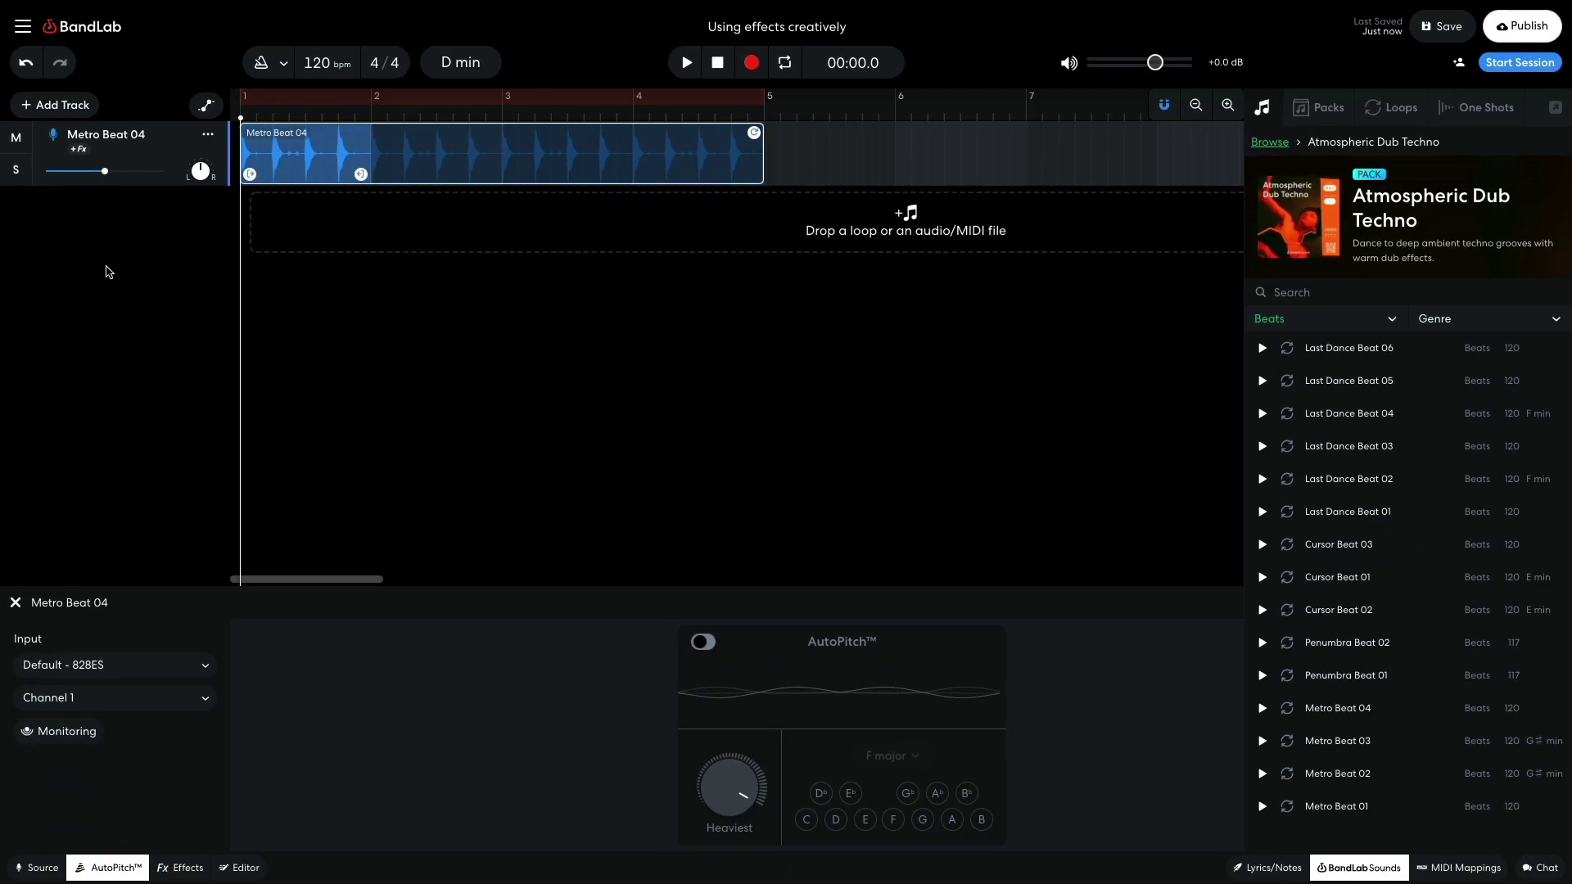
key(space)
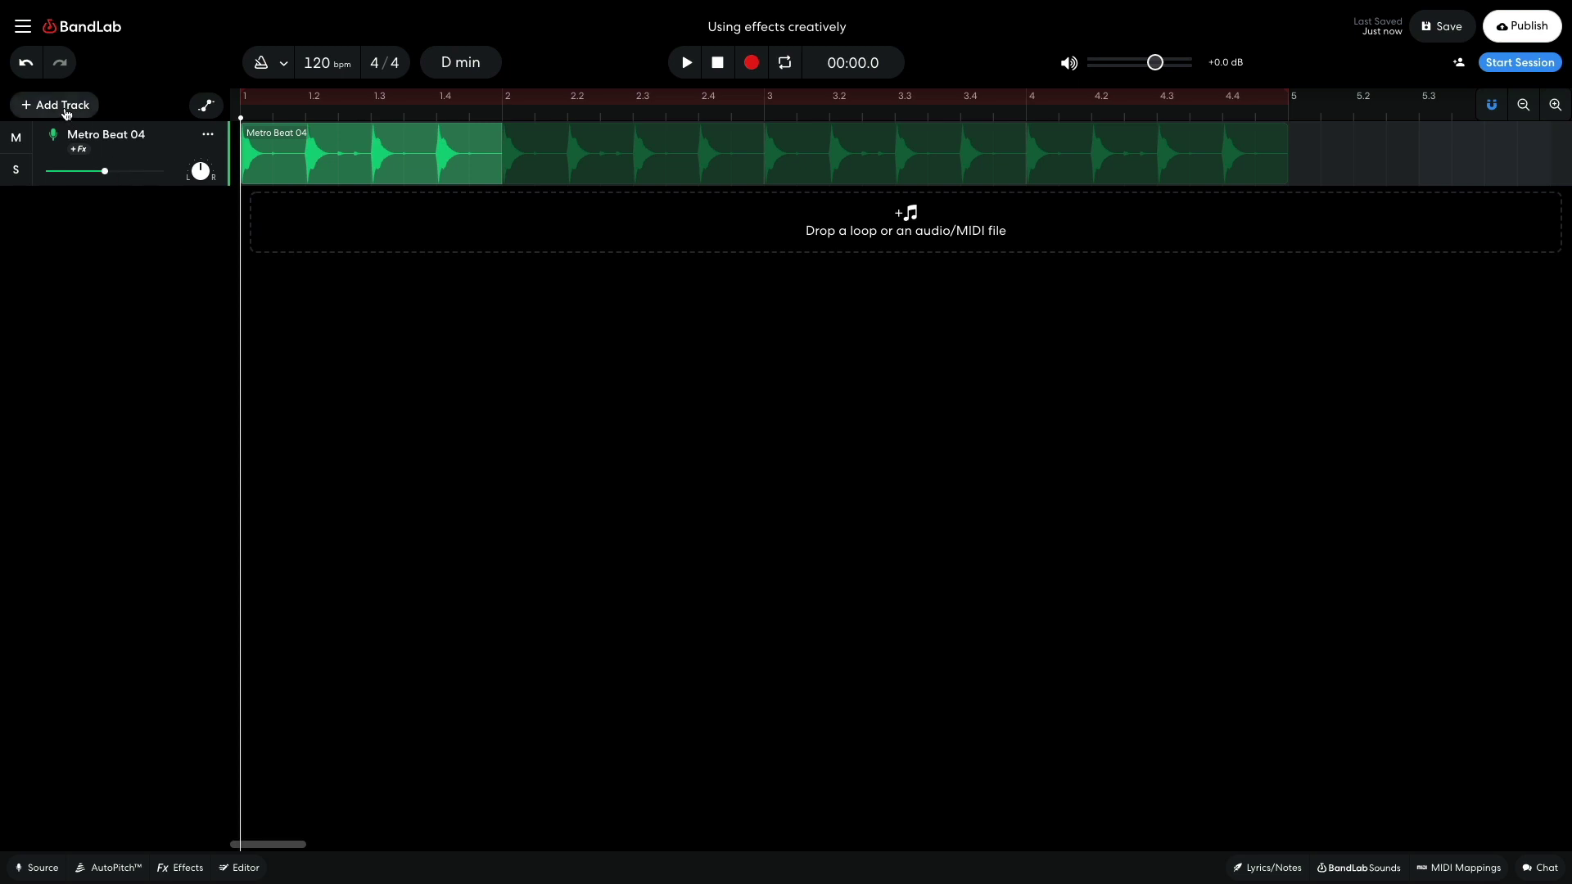
- Add a virtual instrument track using the Leads > Two Saw Detune sound
click(65, 109)
click(111, 245)
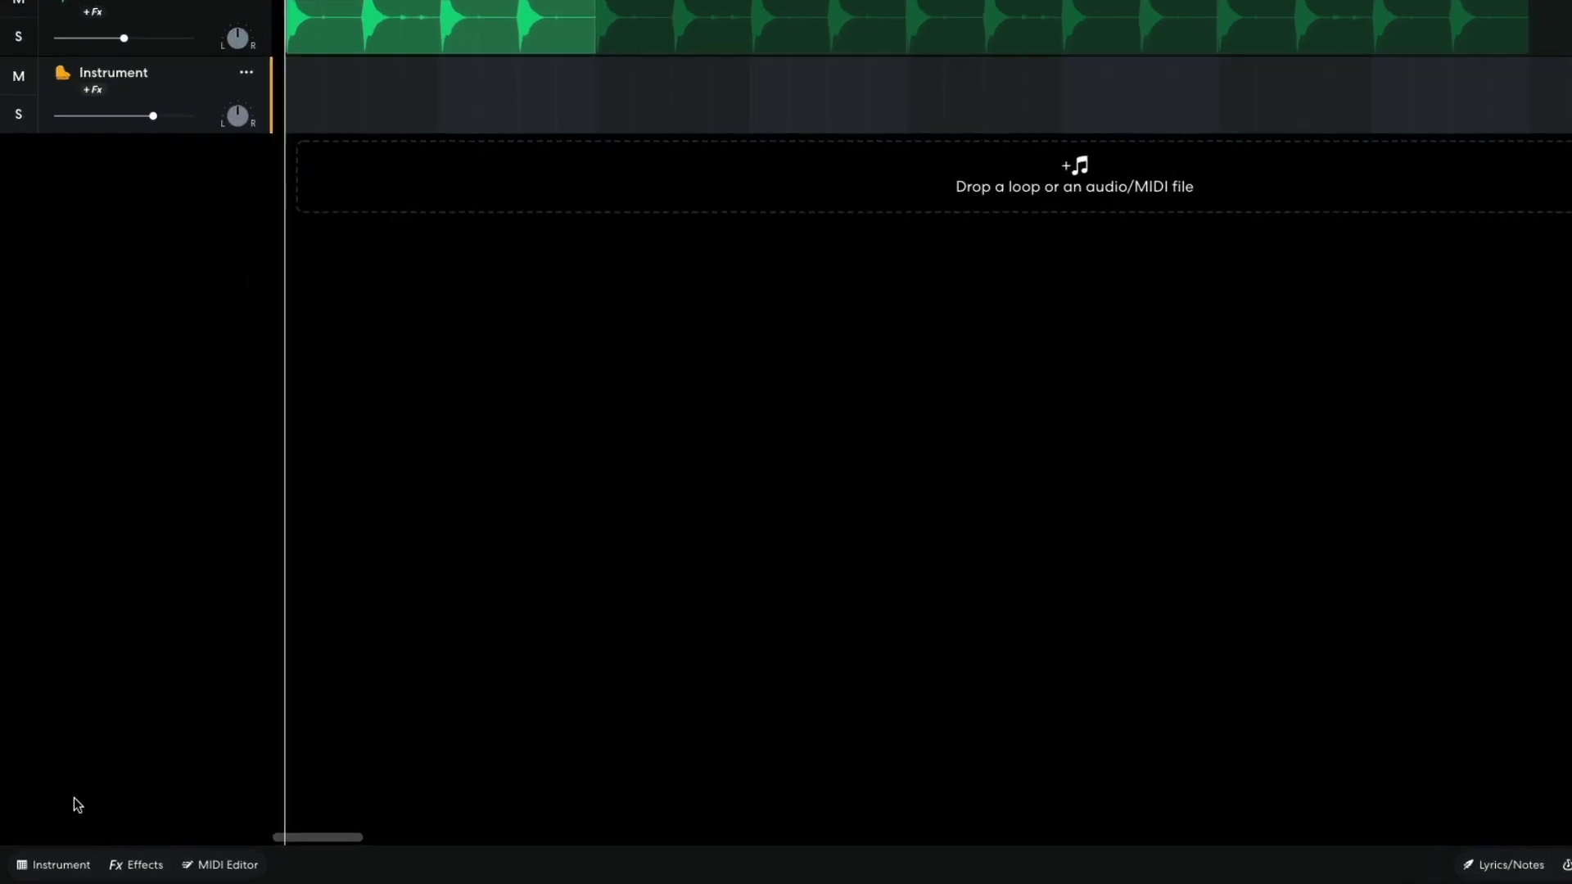
click(60, 861)
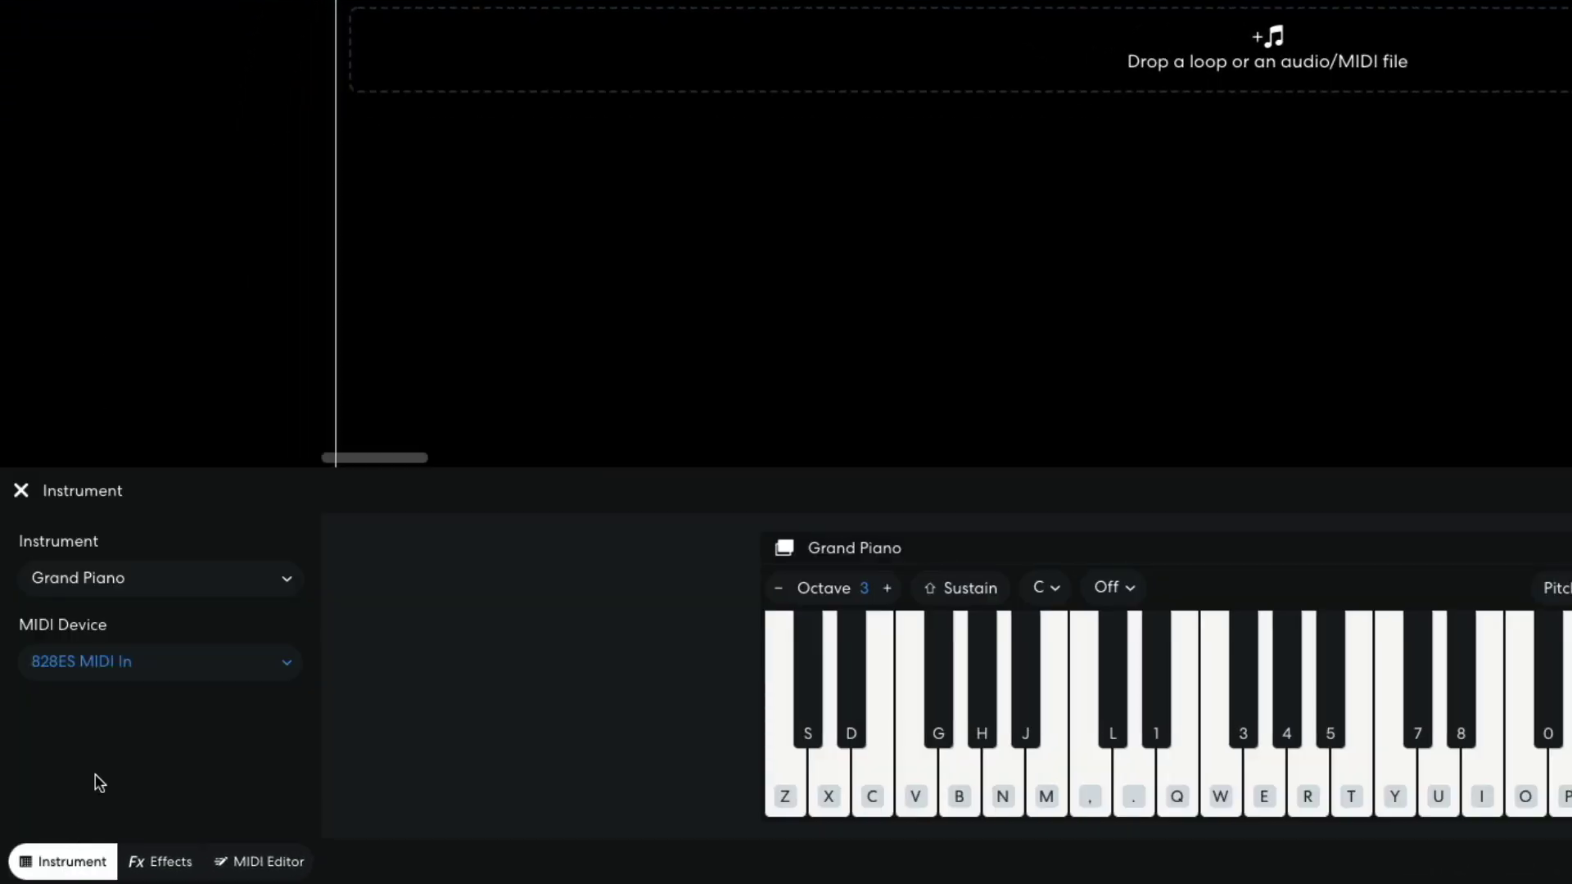
click(115, 632)
mouse_move(135, 610)
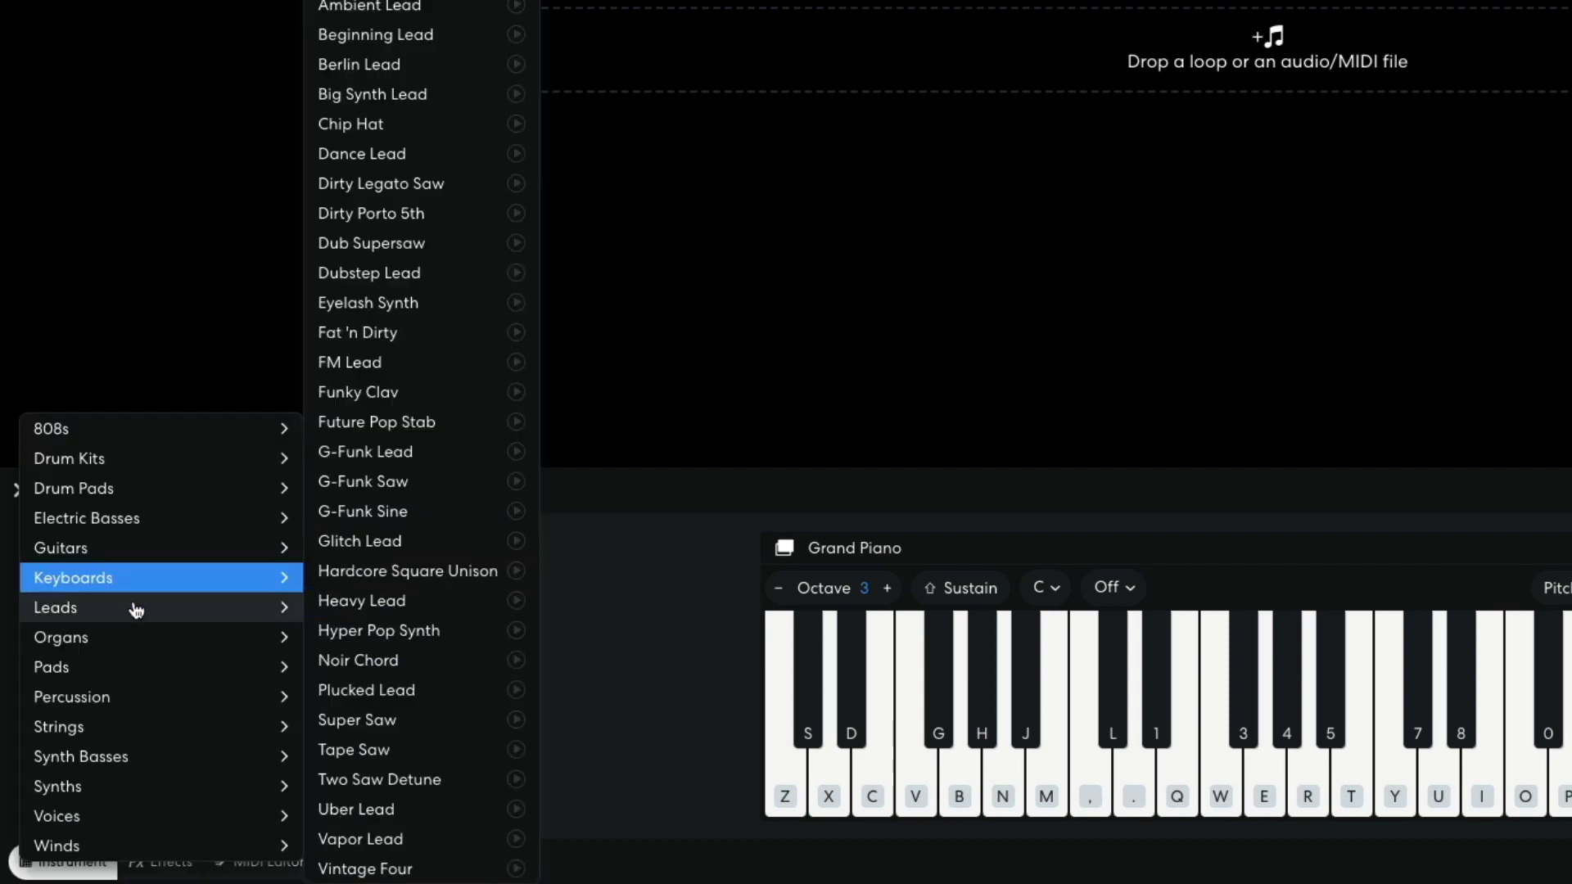
click(410, 780)
- Lower the Instrument track's volume and play the synth
drag(176, 157, 151, 160)
key(shift)
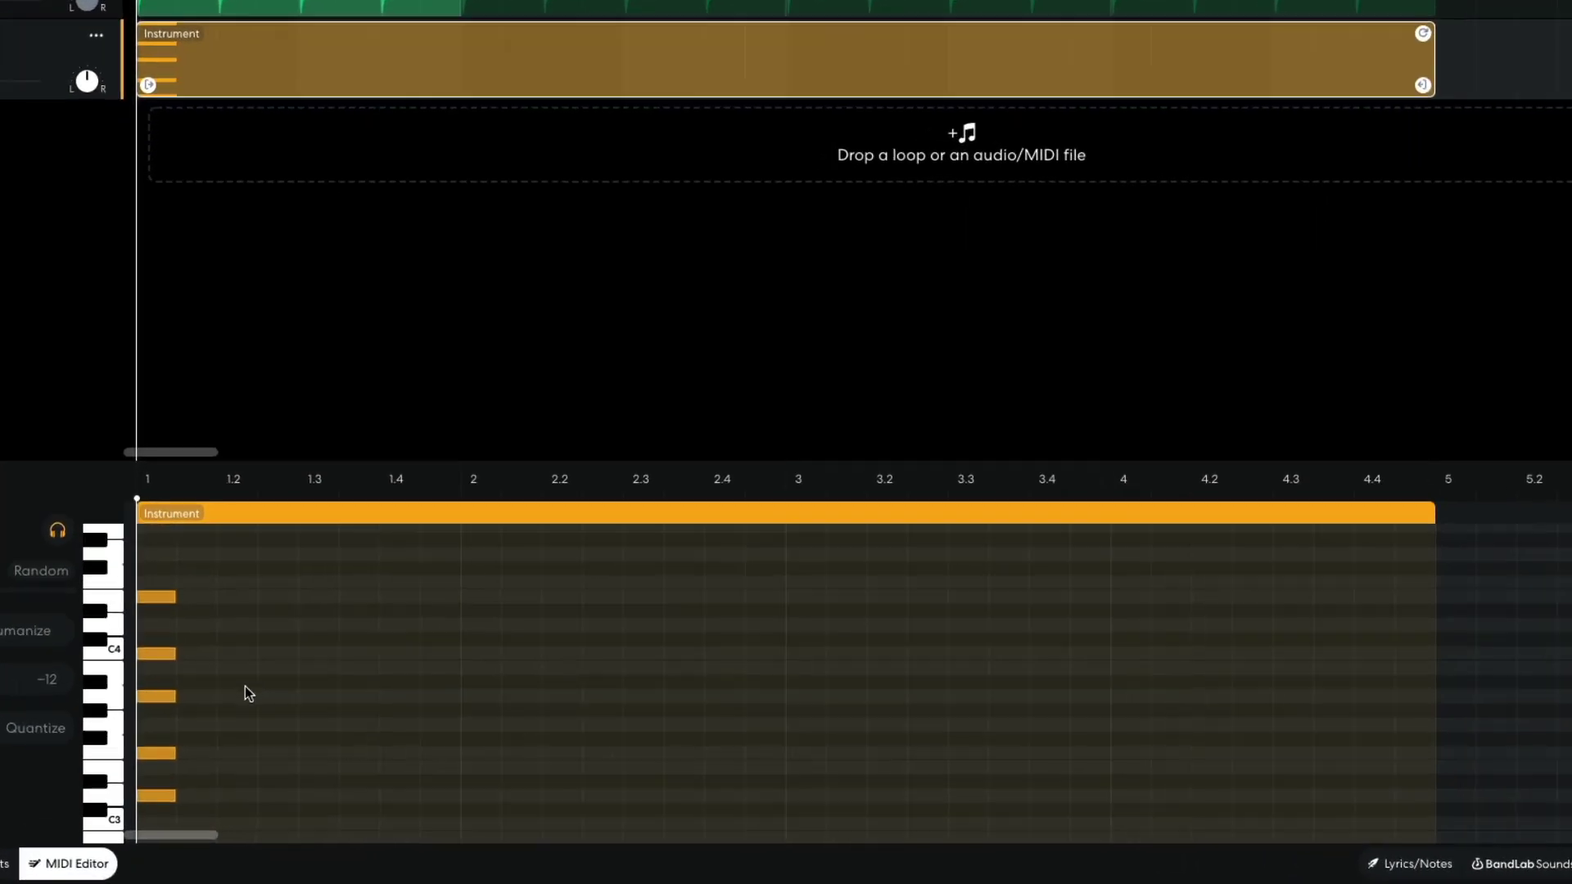
key(space)
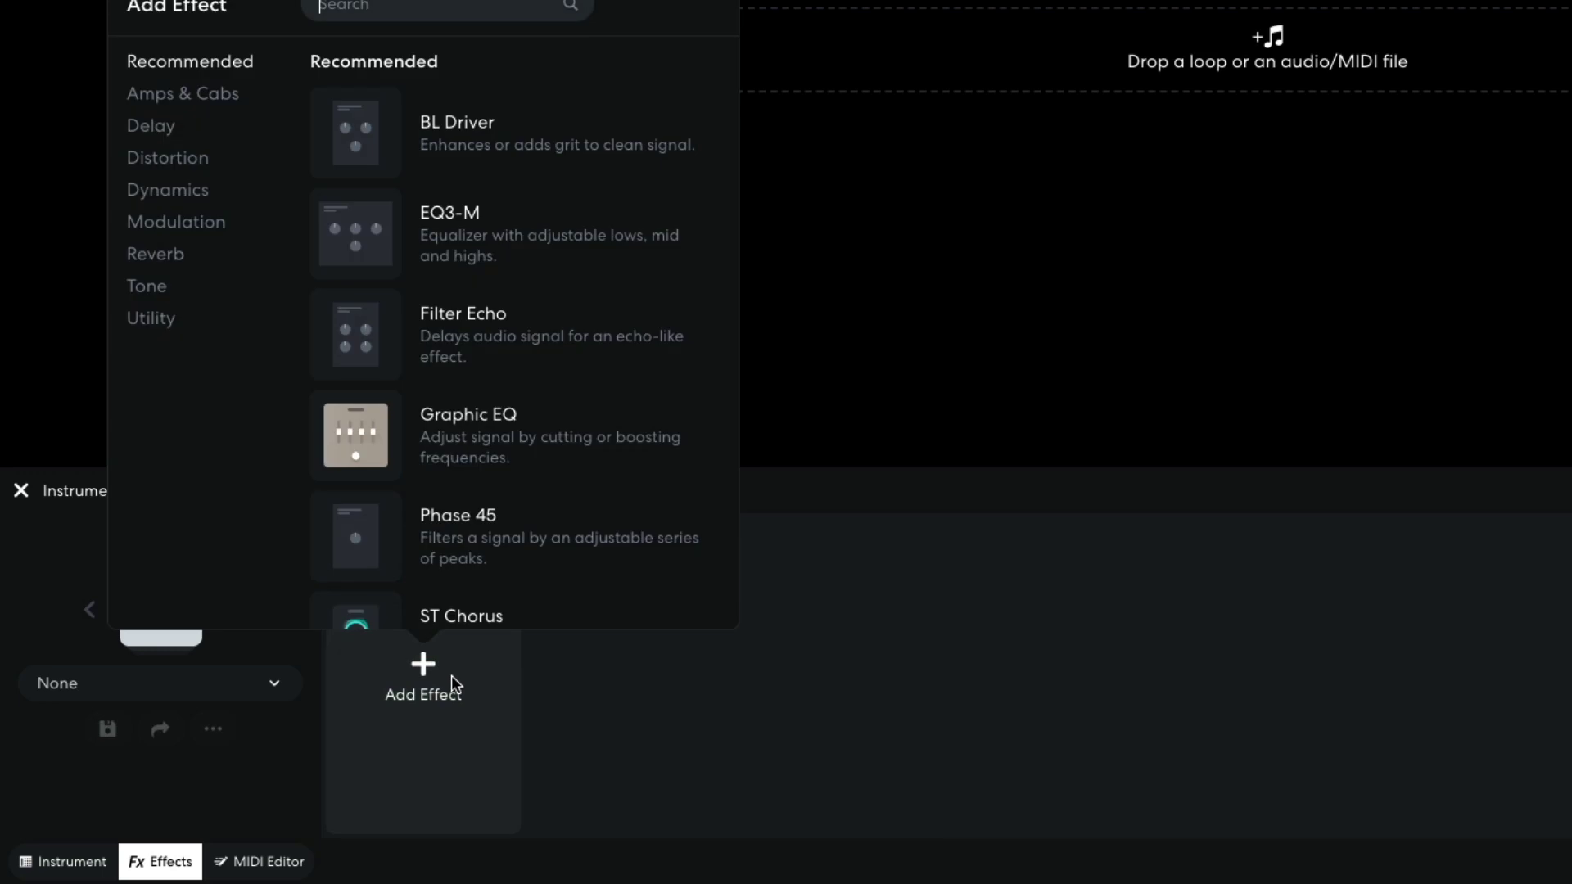
- Add a Tone > Multi Filter effect in Lowpass mode to the Instrument track
click(155, 290)
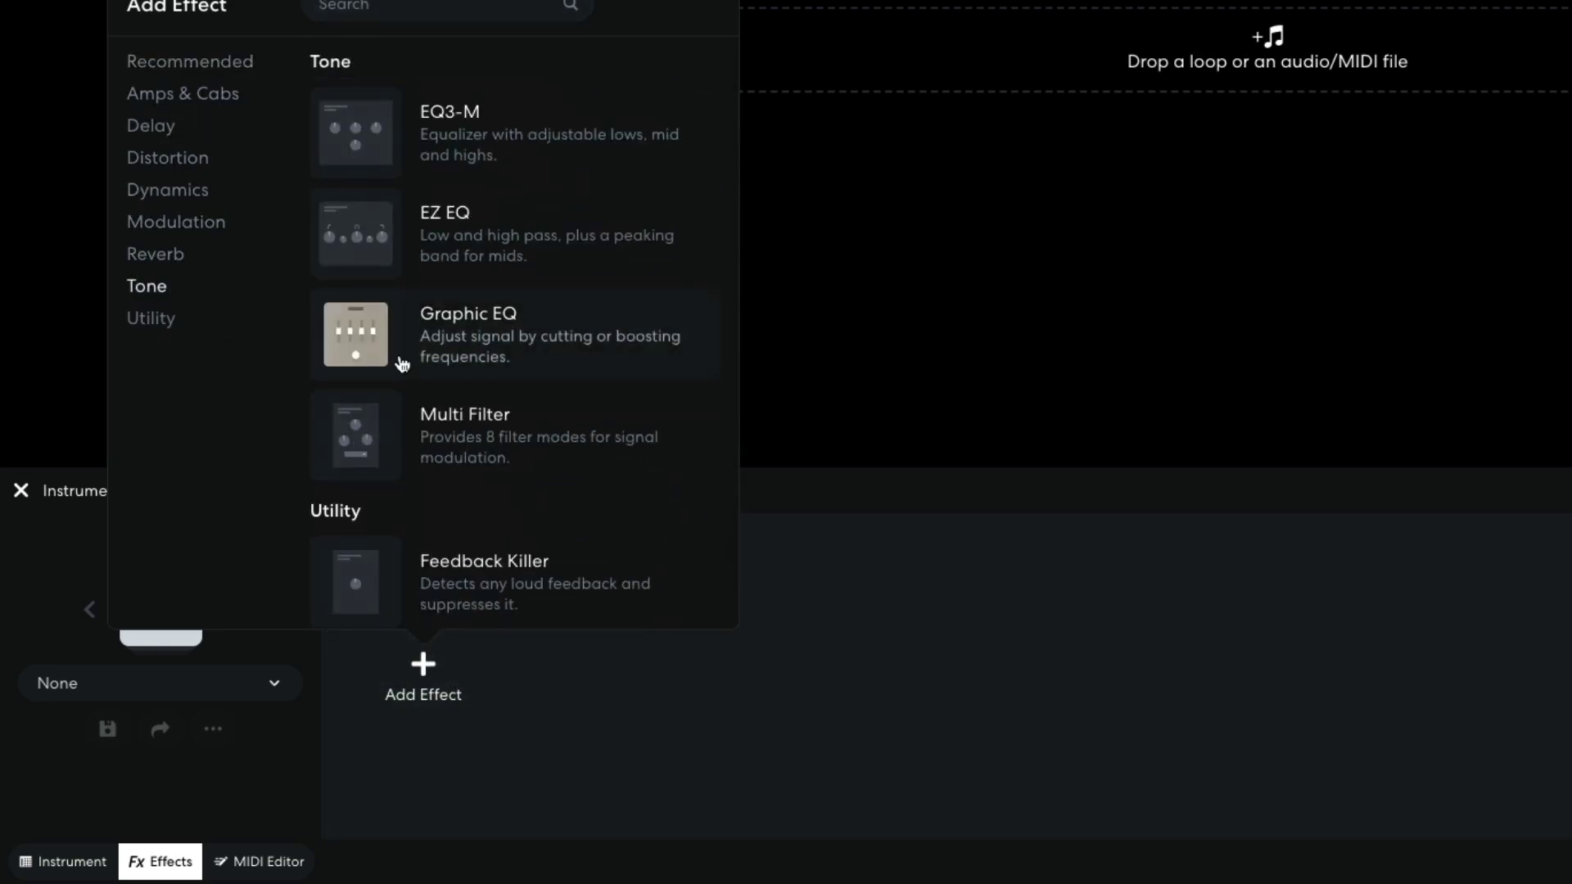
click(581, 453)
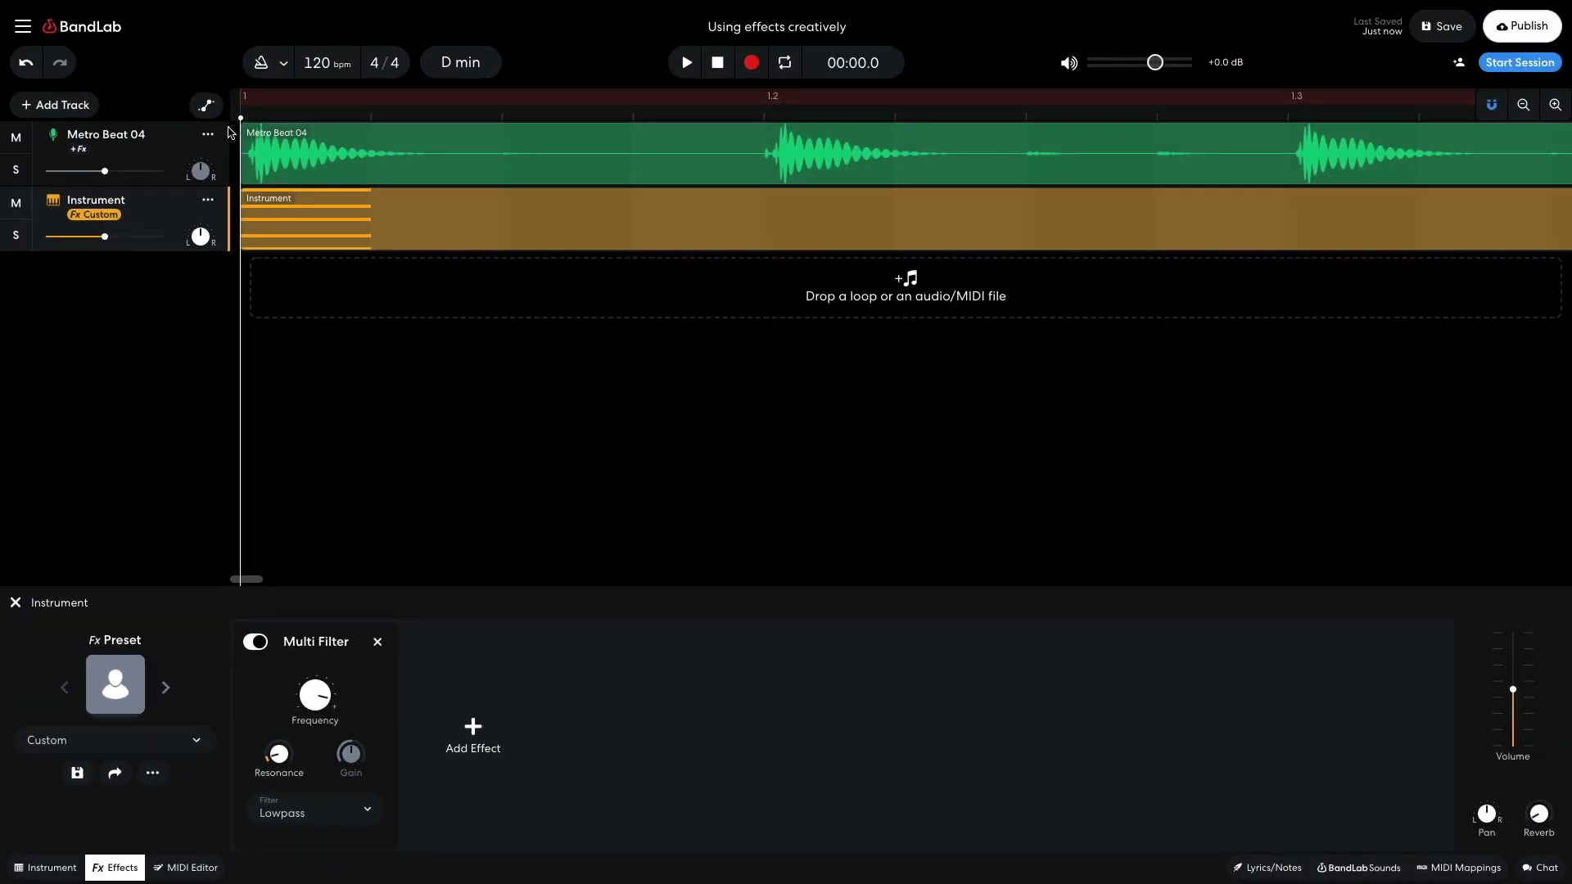
- Automate the Multi Filter frequency from about 2273 Hz down to 107 Hz and play it back
click(210, 106)
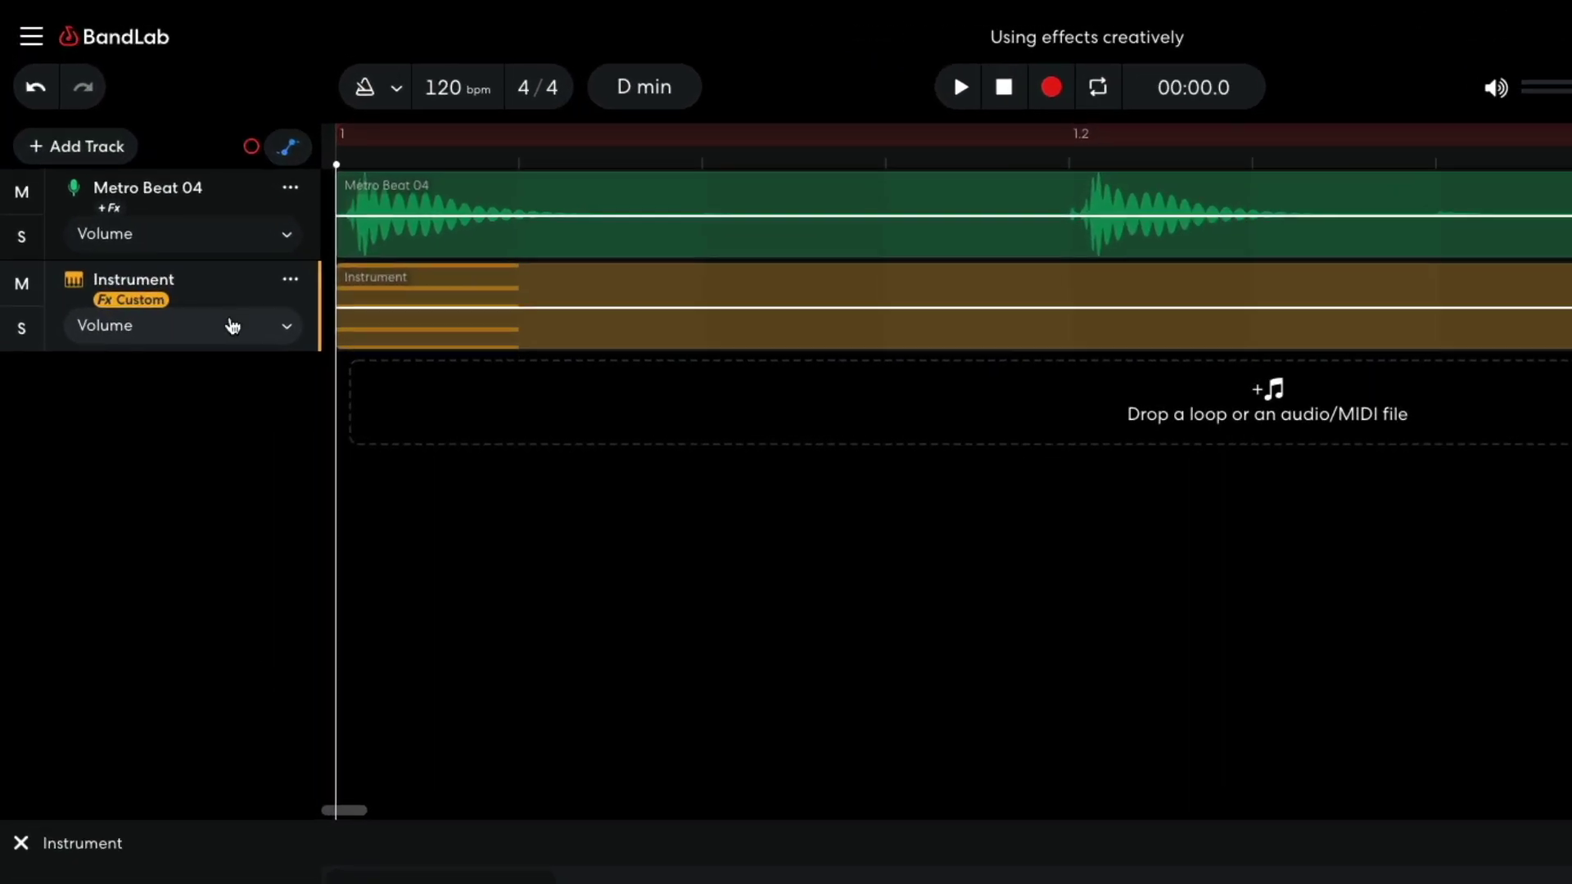
click(233, 325)
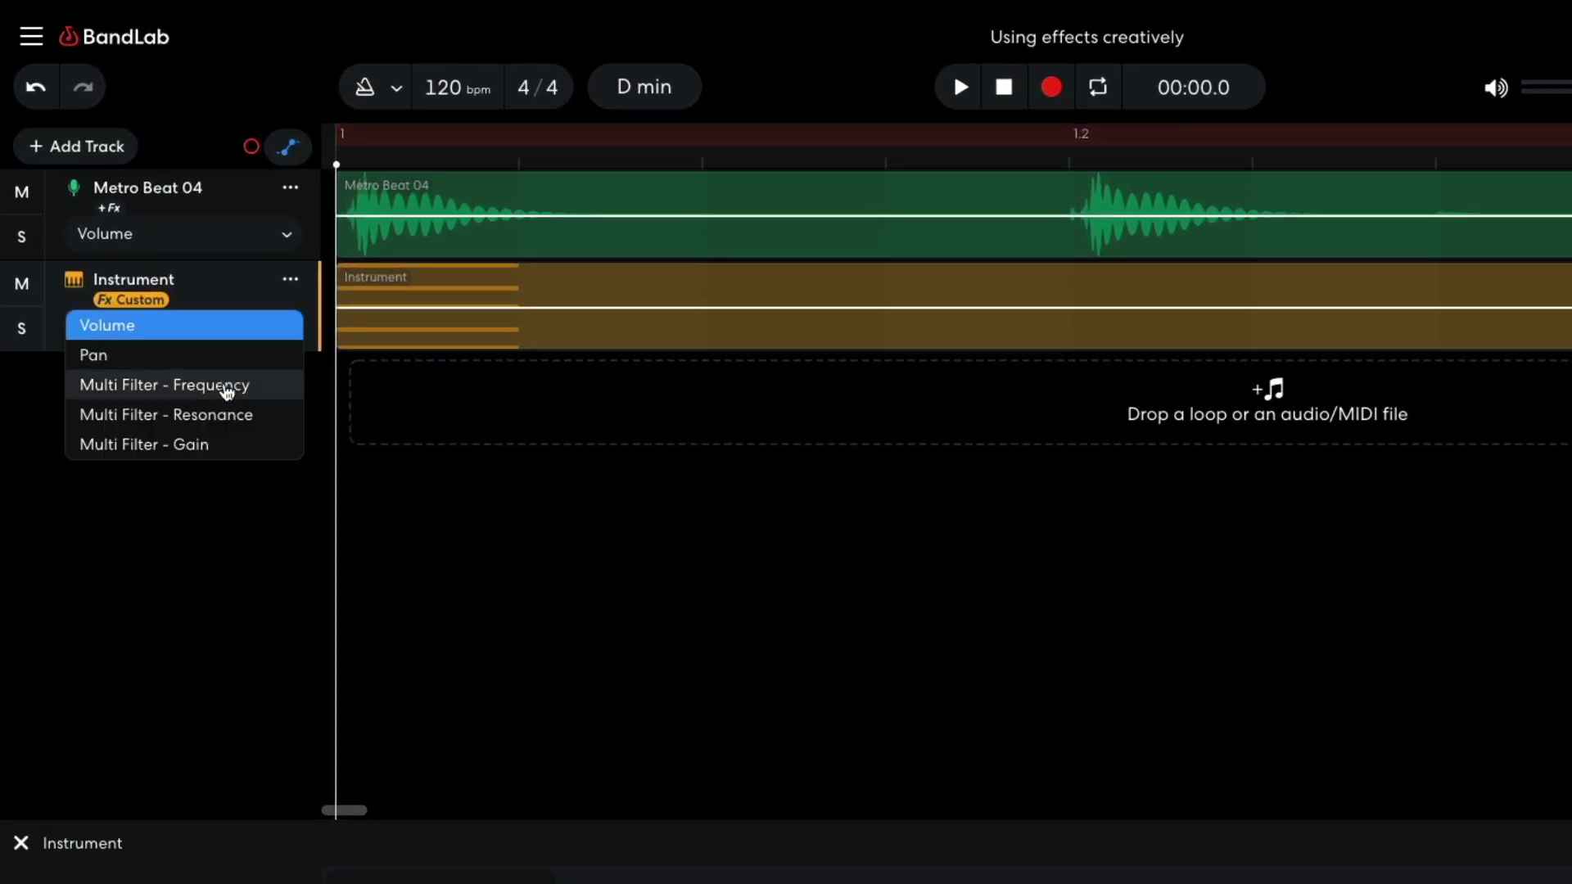
click(237, 385)
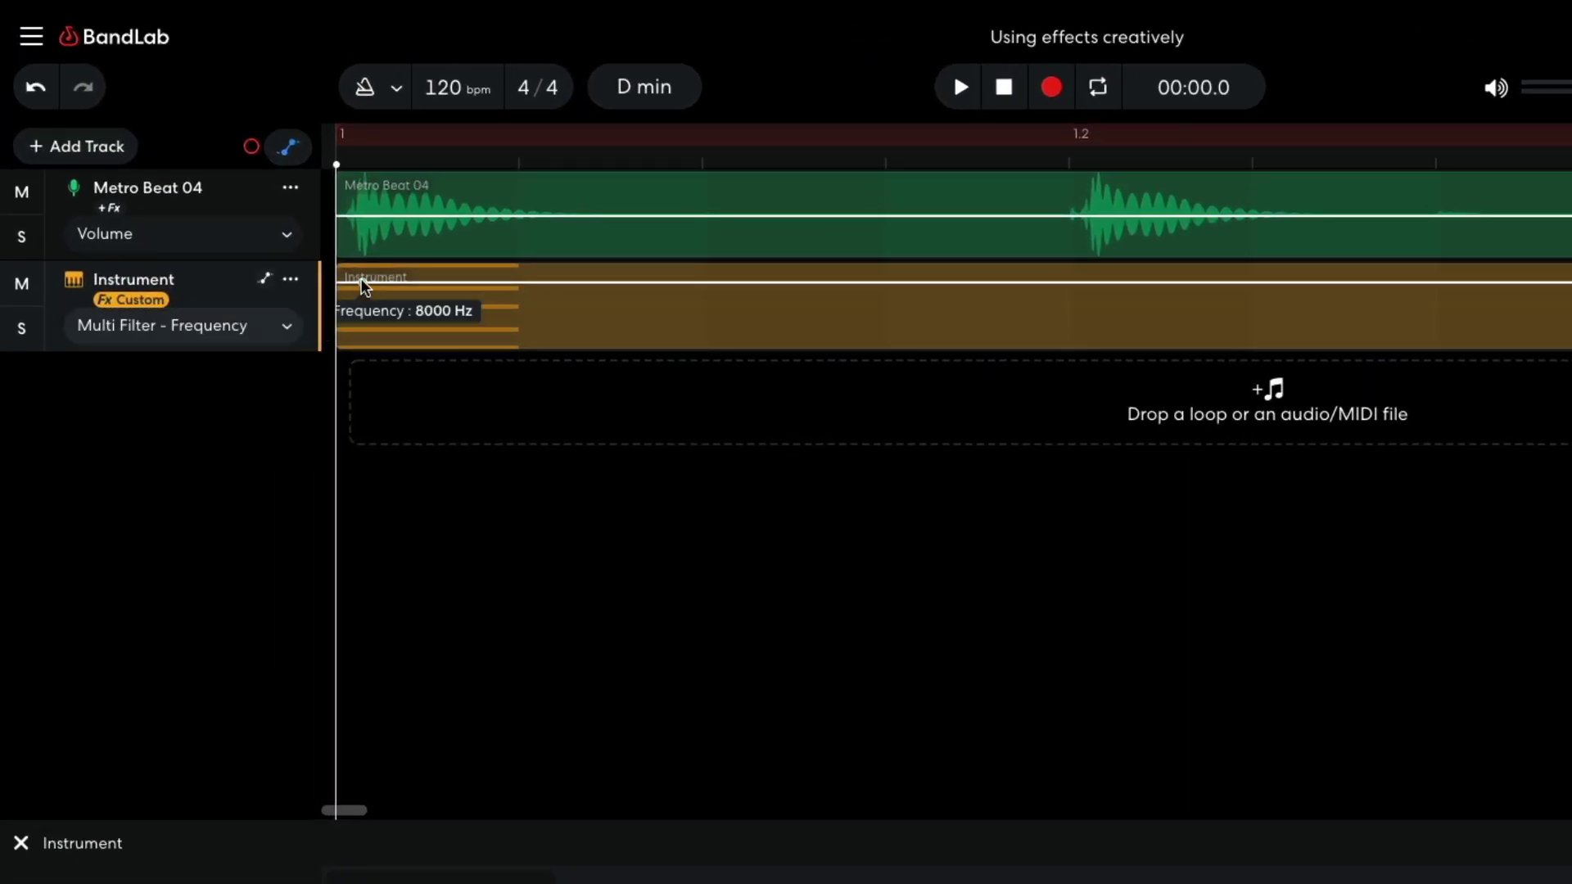
drag(362, 284, 335, 312)
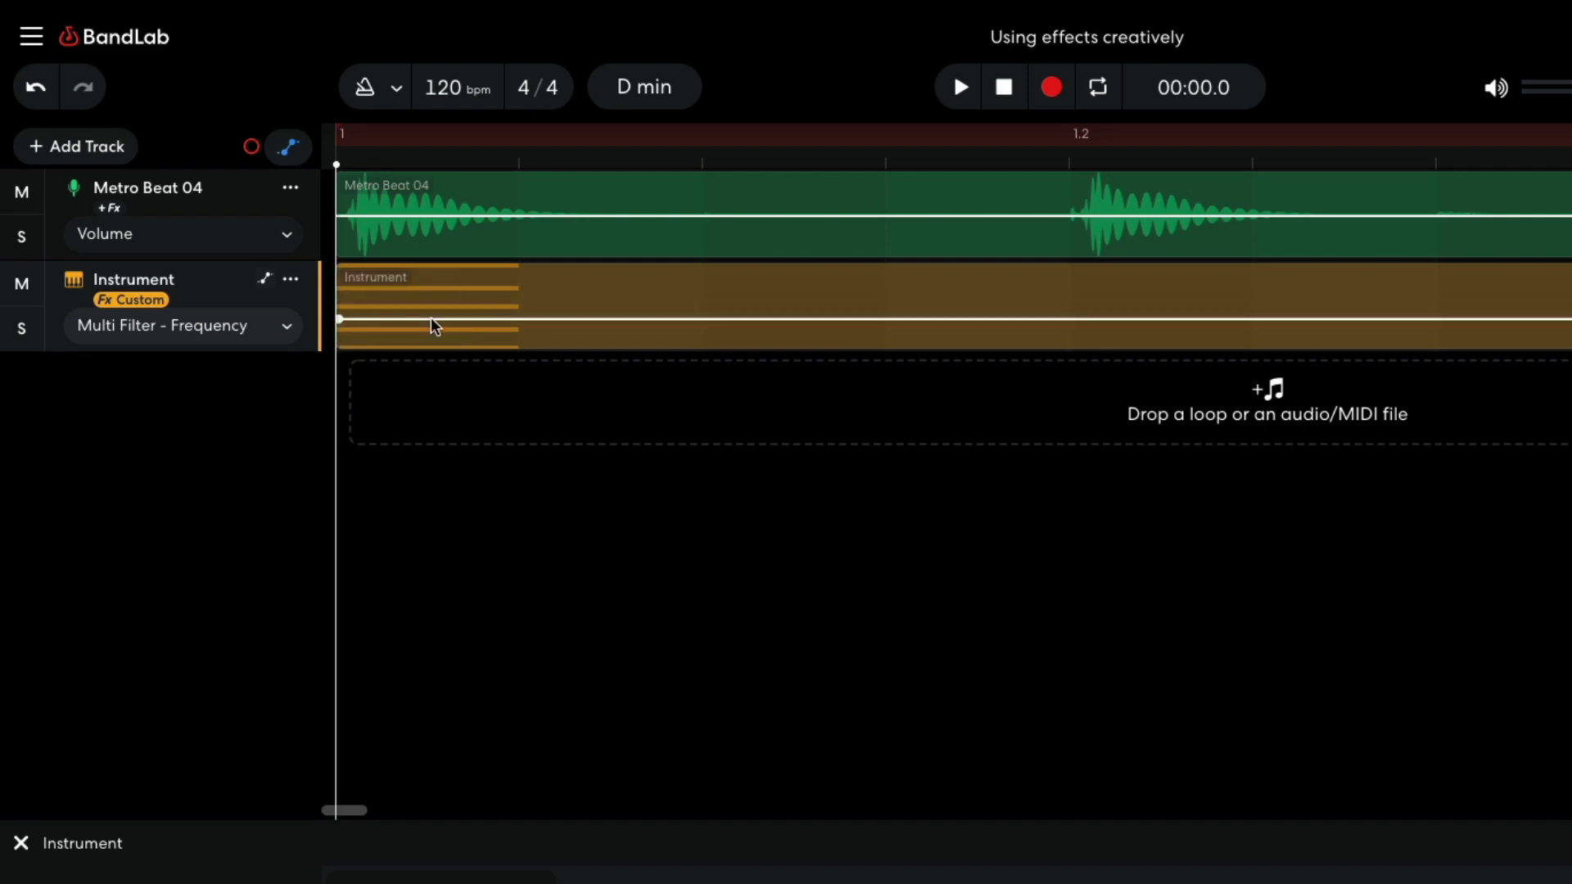
drag(453, 323, 509, 414)
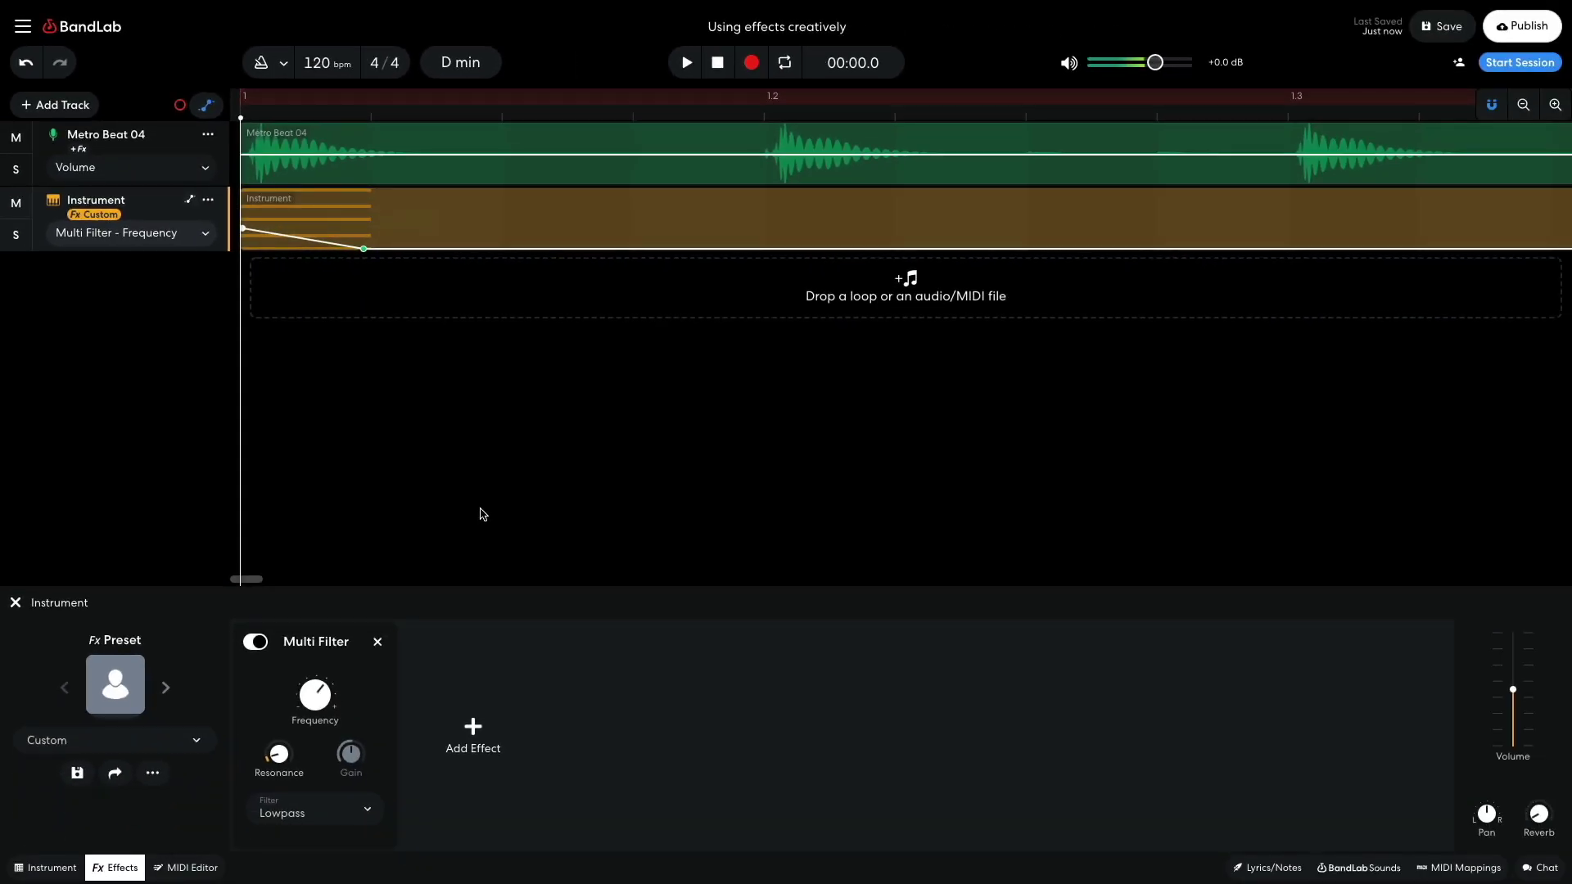
key(space)
key(space)
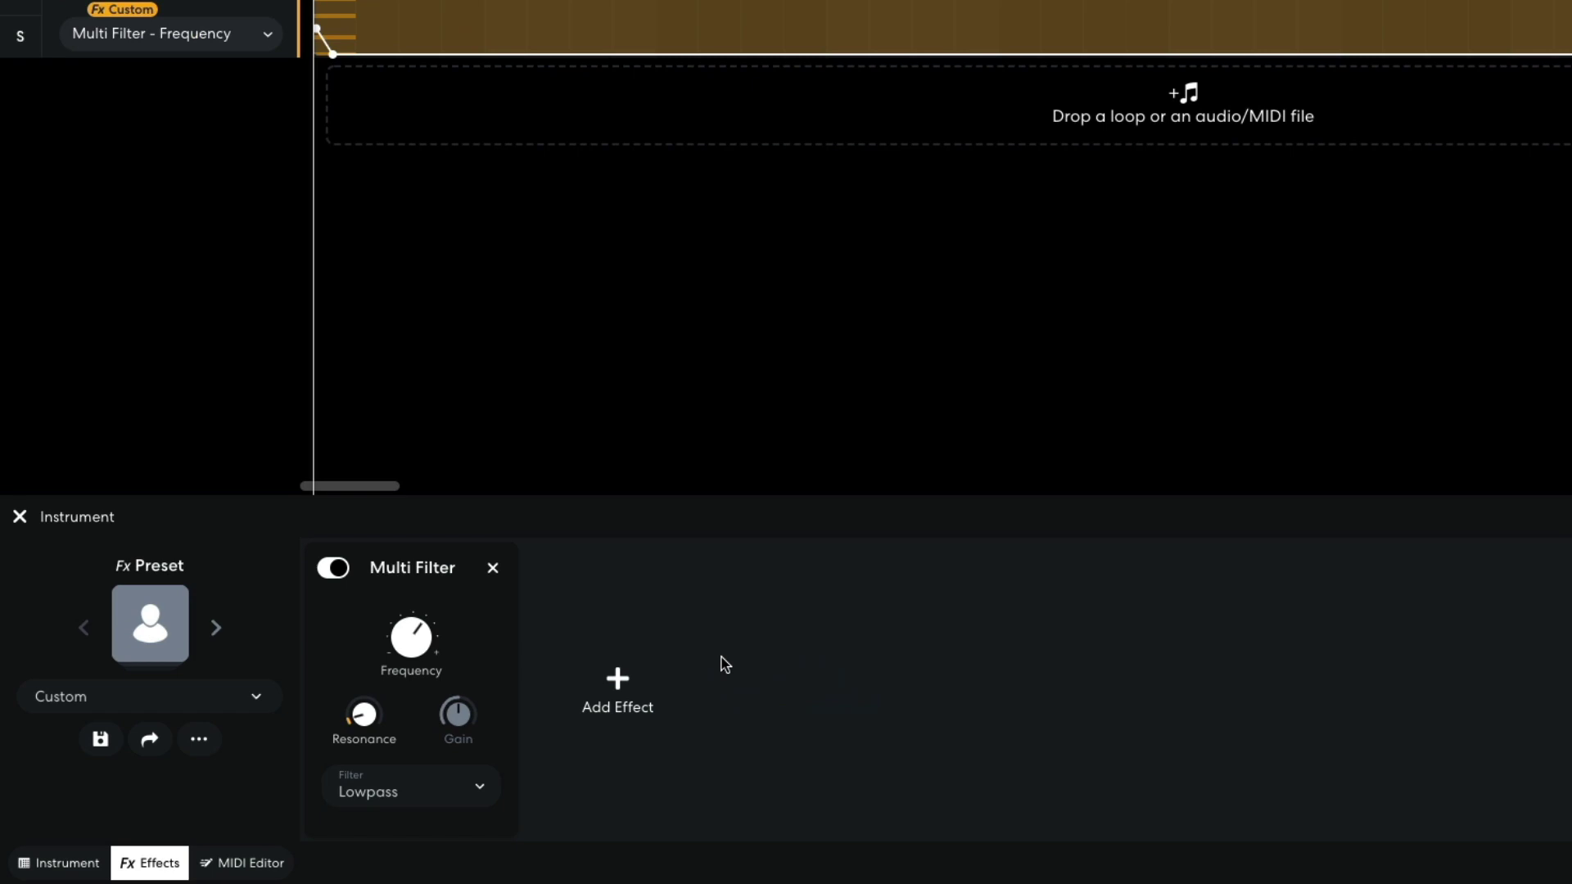
- Add a Filter Echo + delay with 1/4T time and 86 % feedback to the Instrument track
click(475, 725)
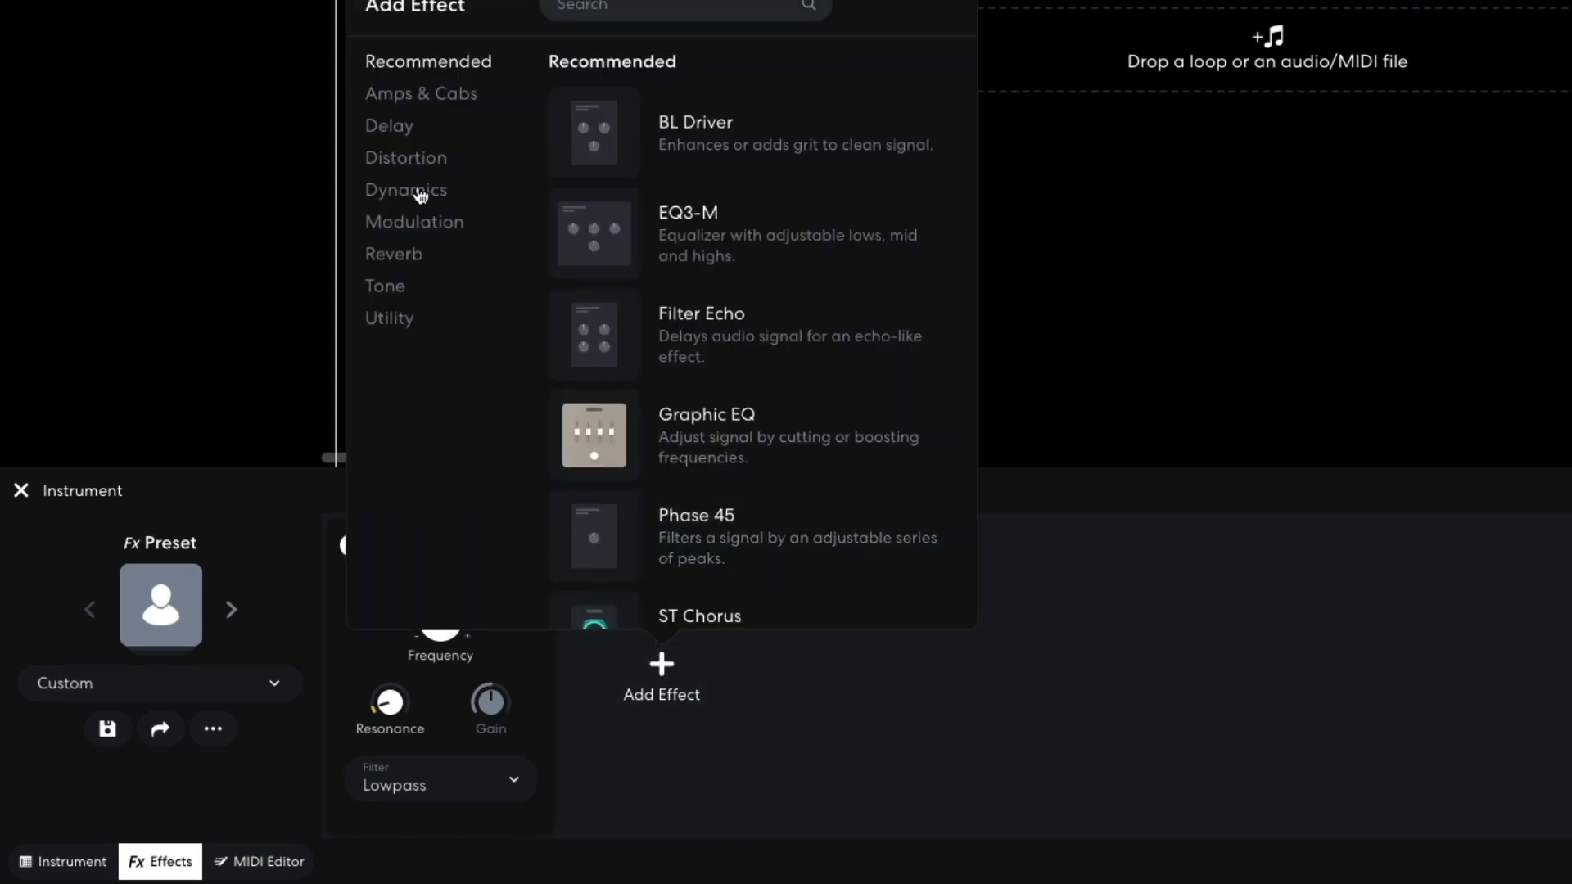
click(400, 140)
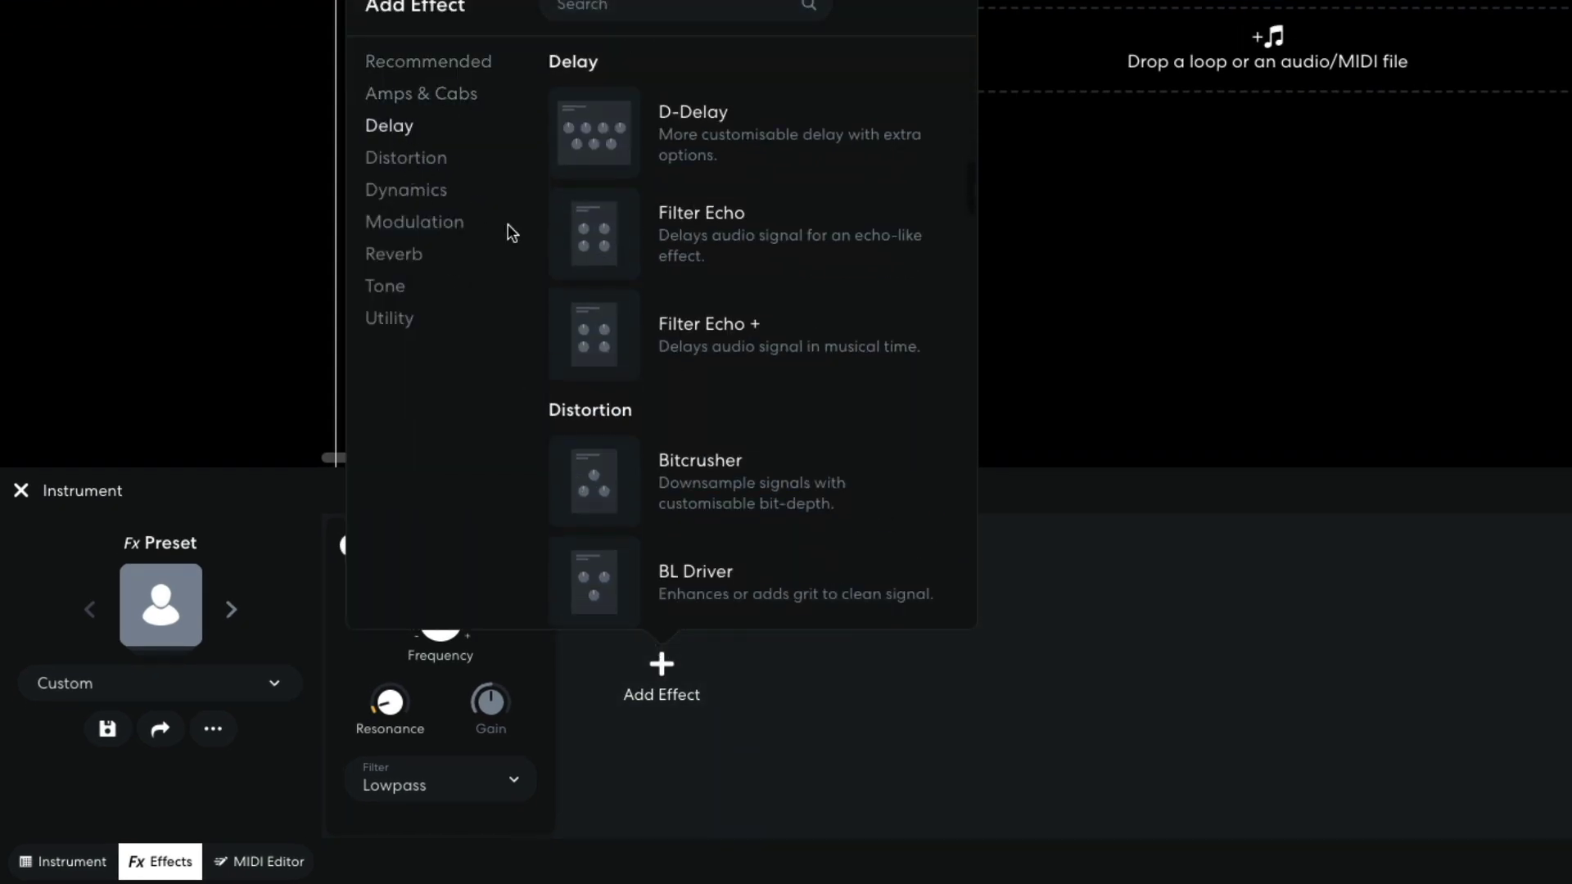
click(686, 338)
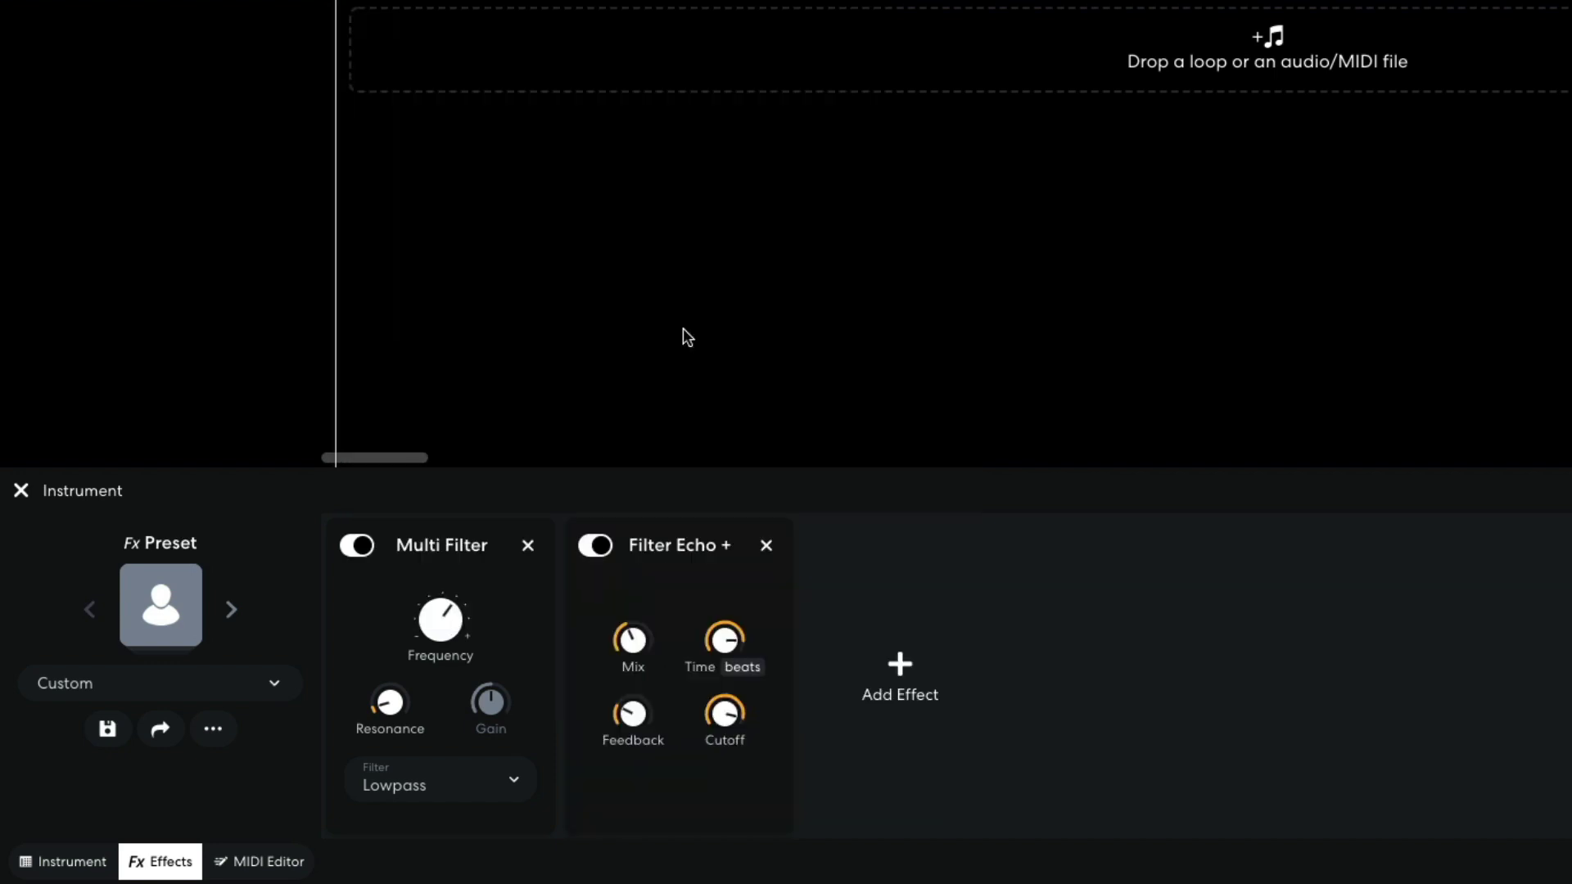
mouse_move(730, 634)
drag(730, 639, 728, 656)
drag(639, 712, 624, 468)
- Set the Filter Echo + cutoff to 3400, play and stop, then return to the start
click(734, 742)
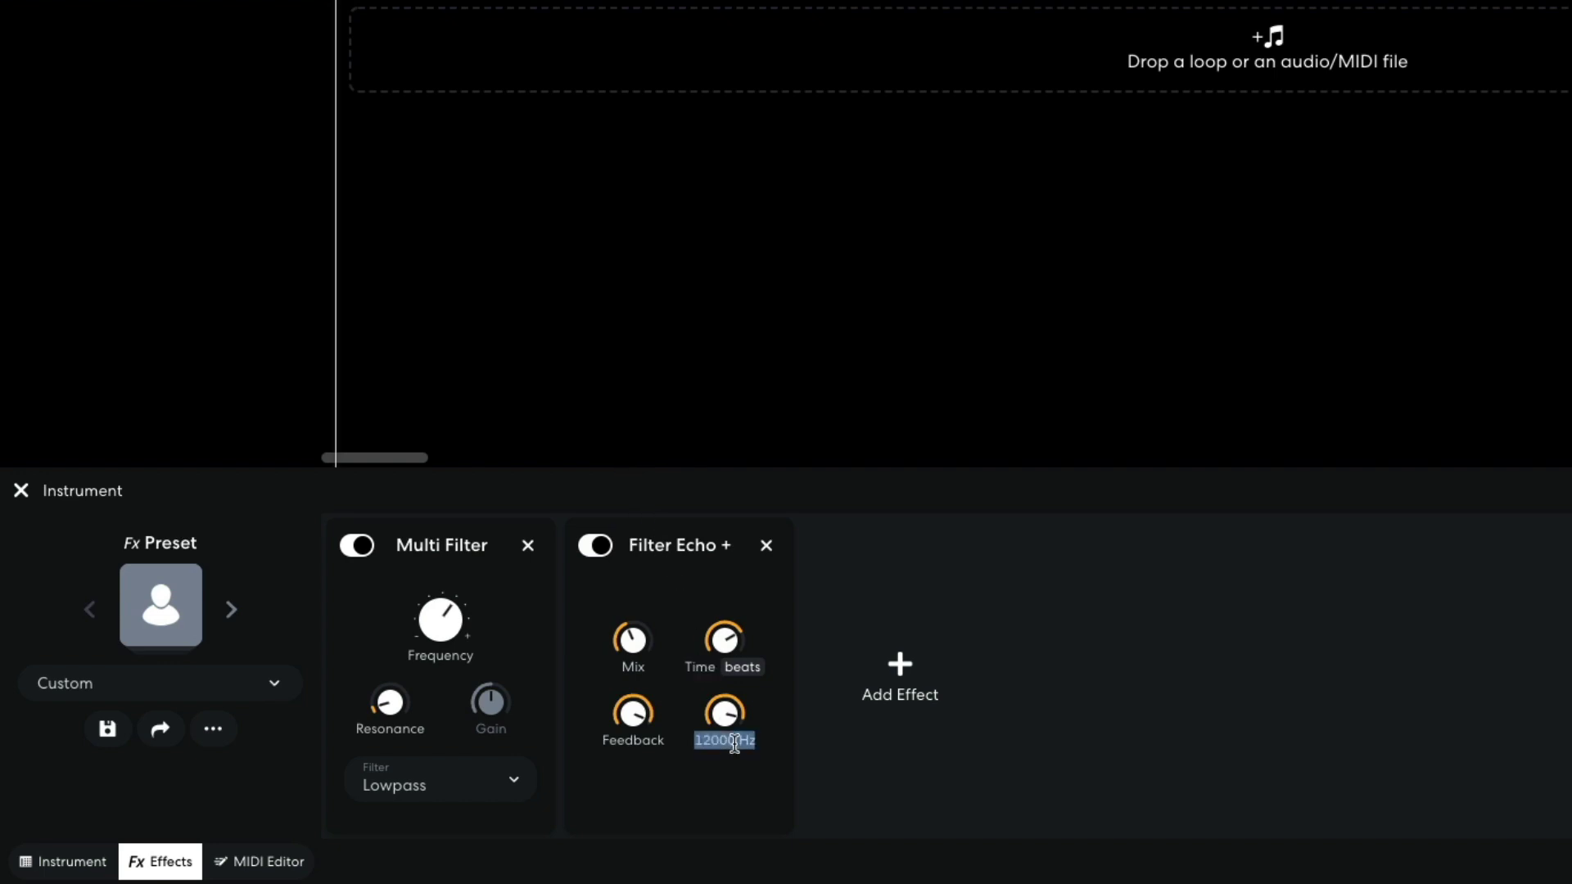
text(3400)
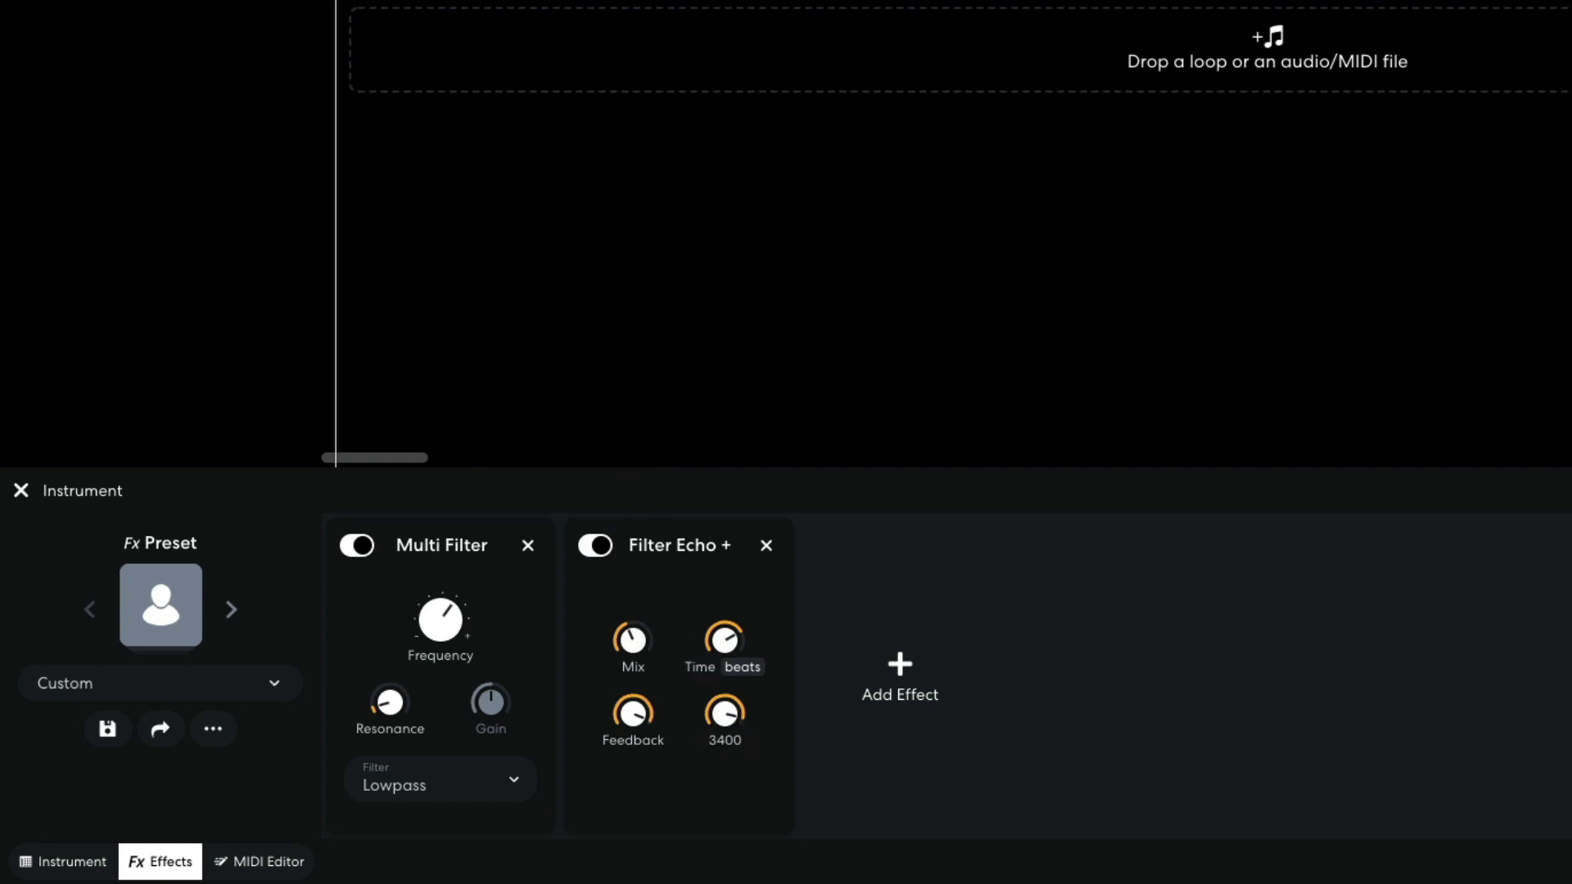
key(Return)
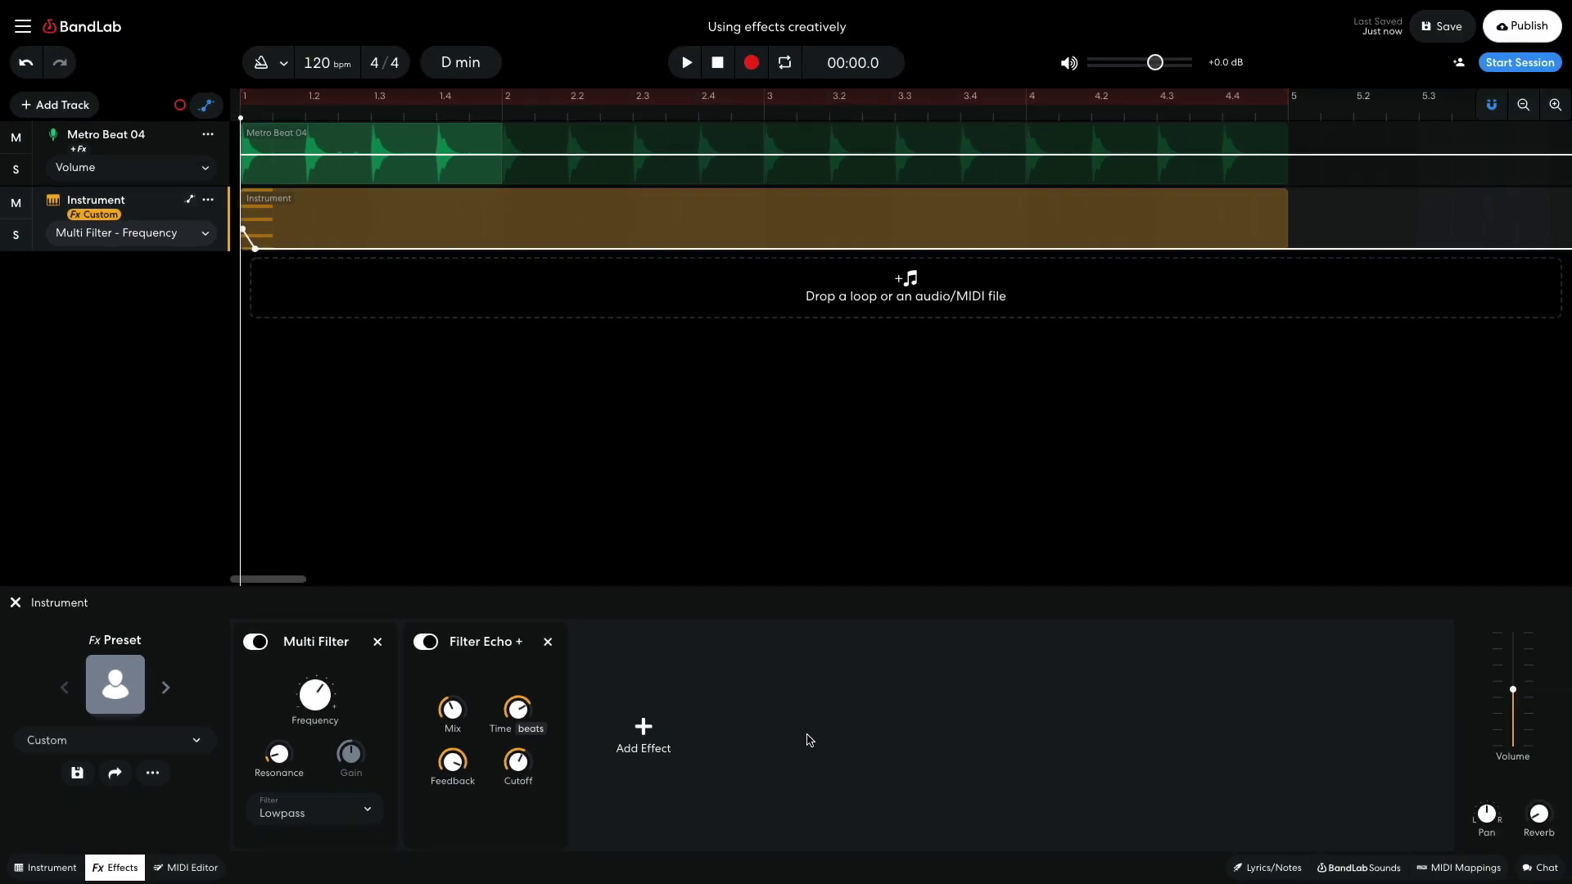
key(space)
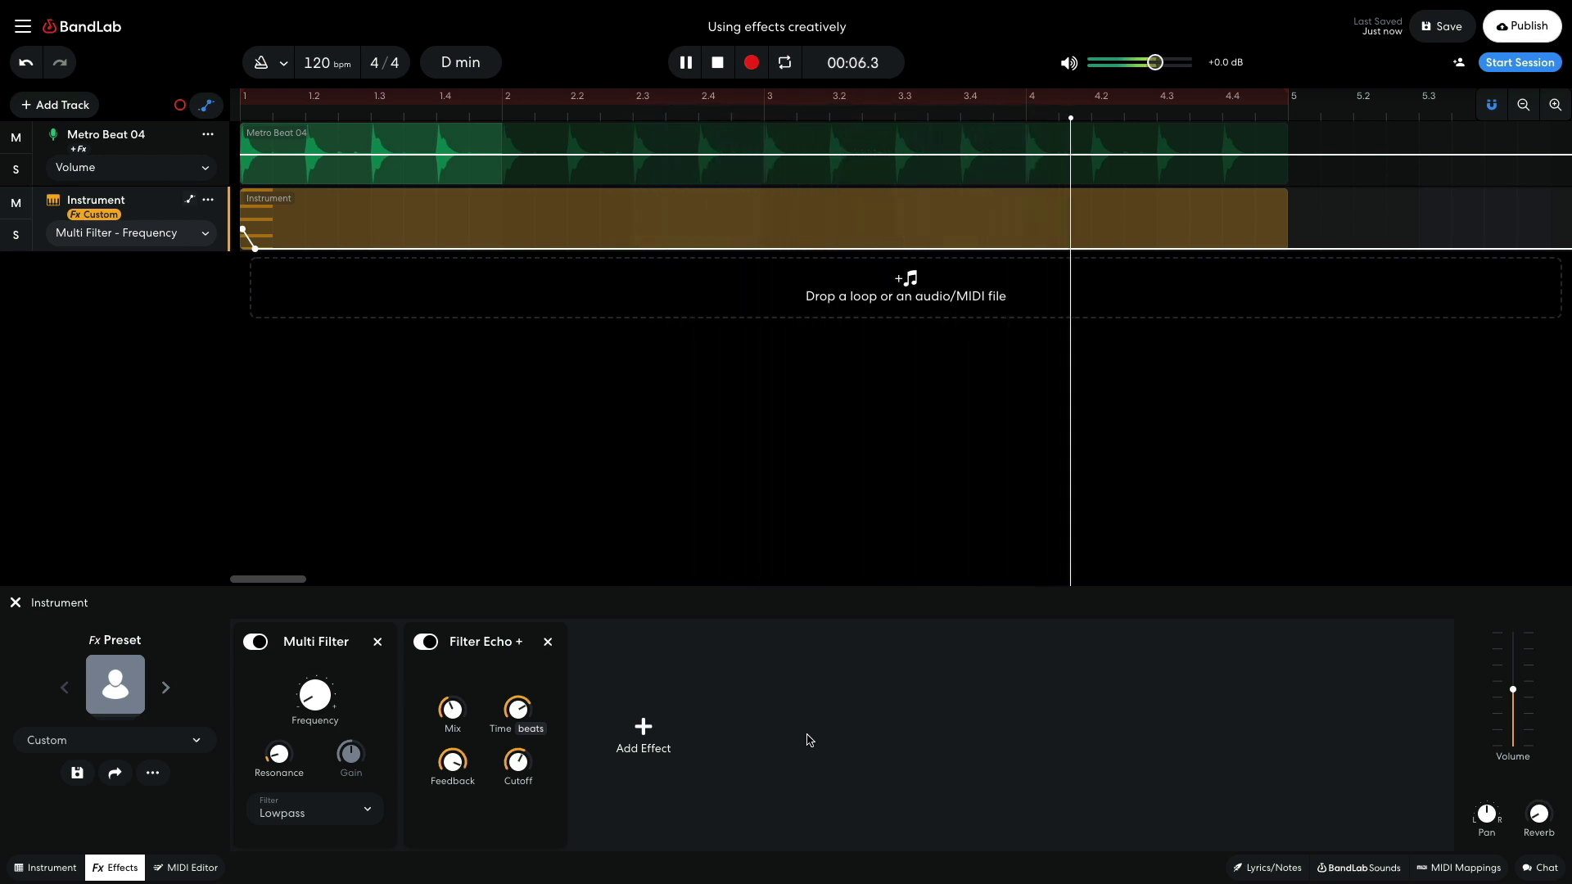
key(space)
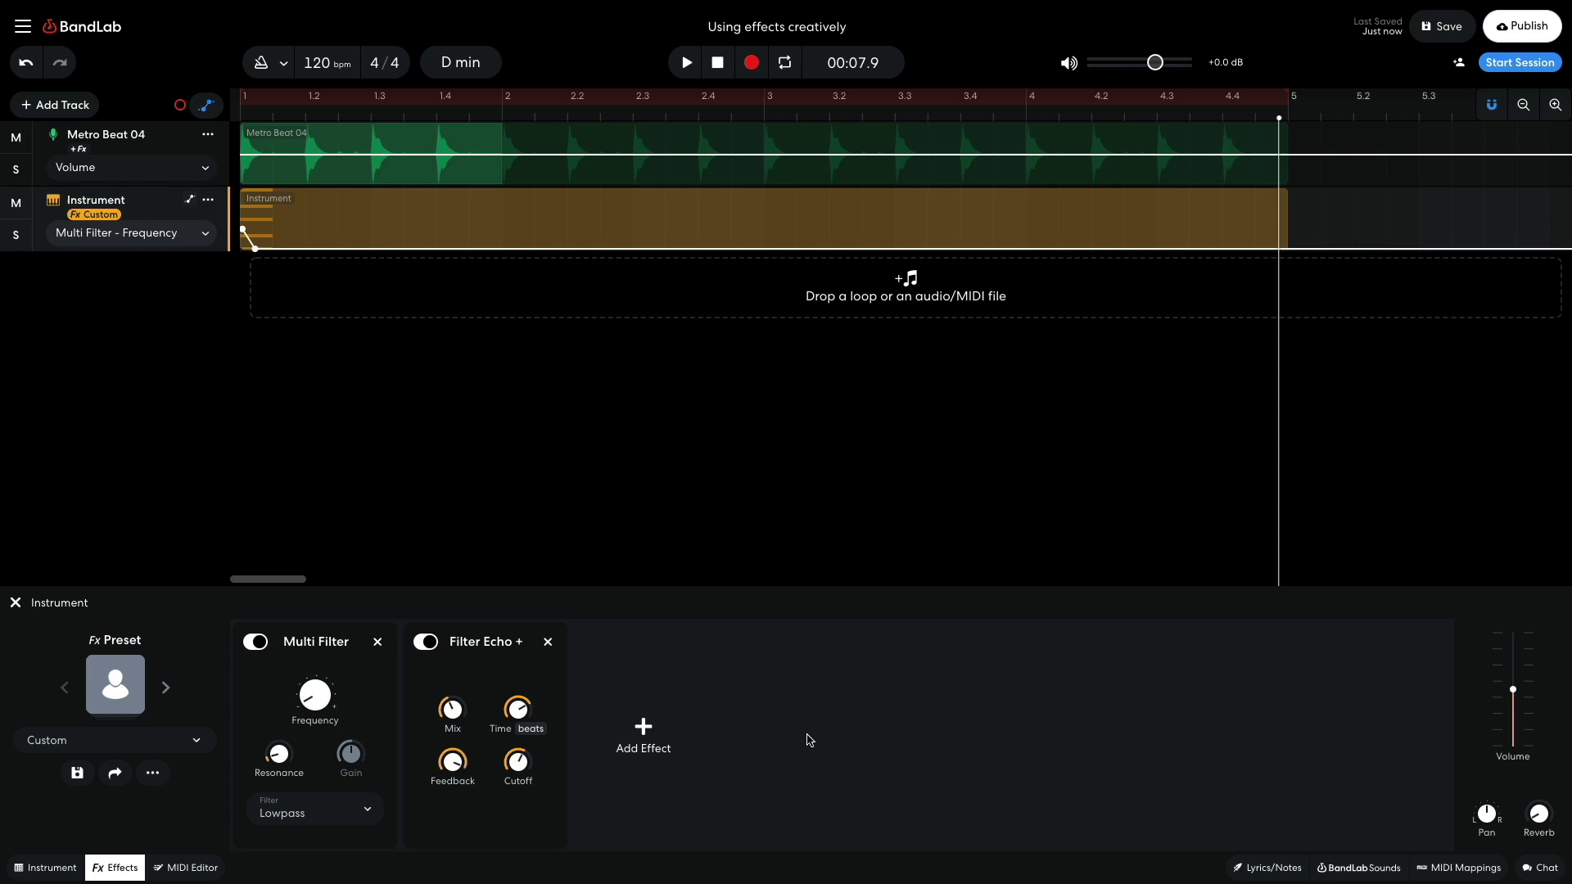
key(Return)
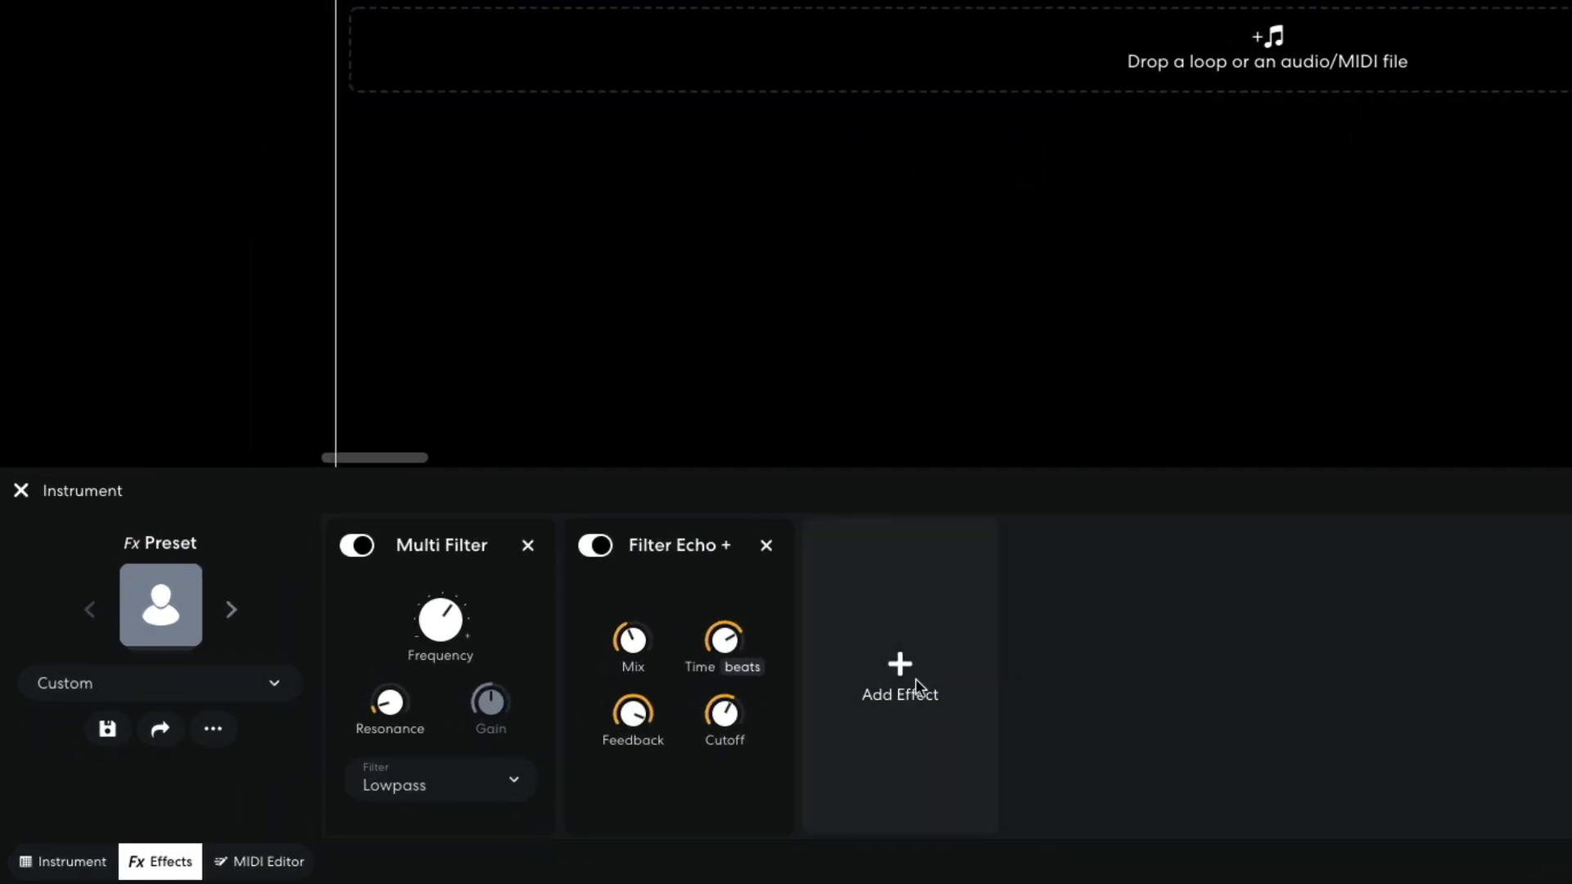
- Add a Studio Reverb with room size about 91 % after the Filter Echo +, then play
click(909, 684)
click(643, 255)
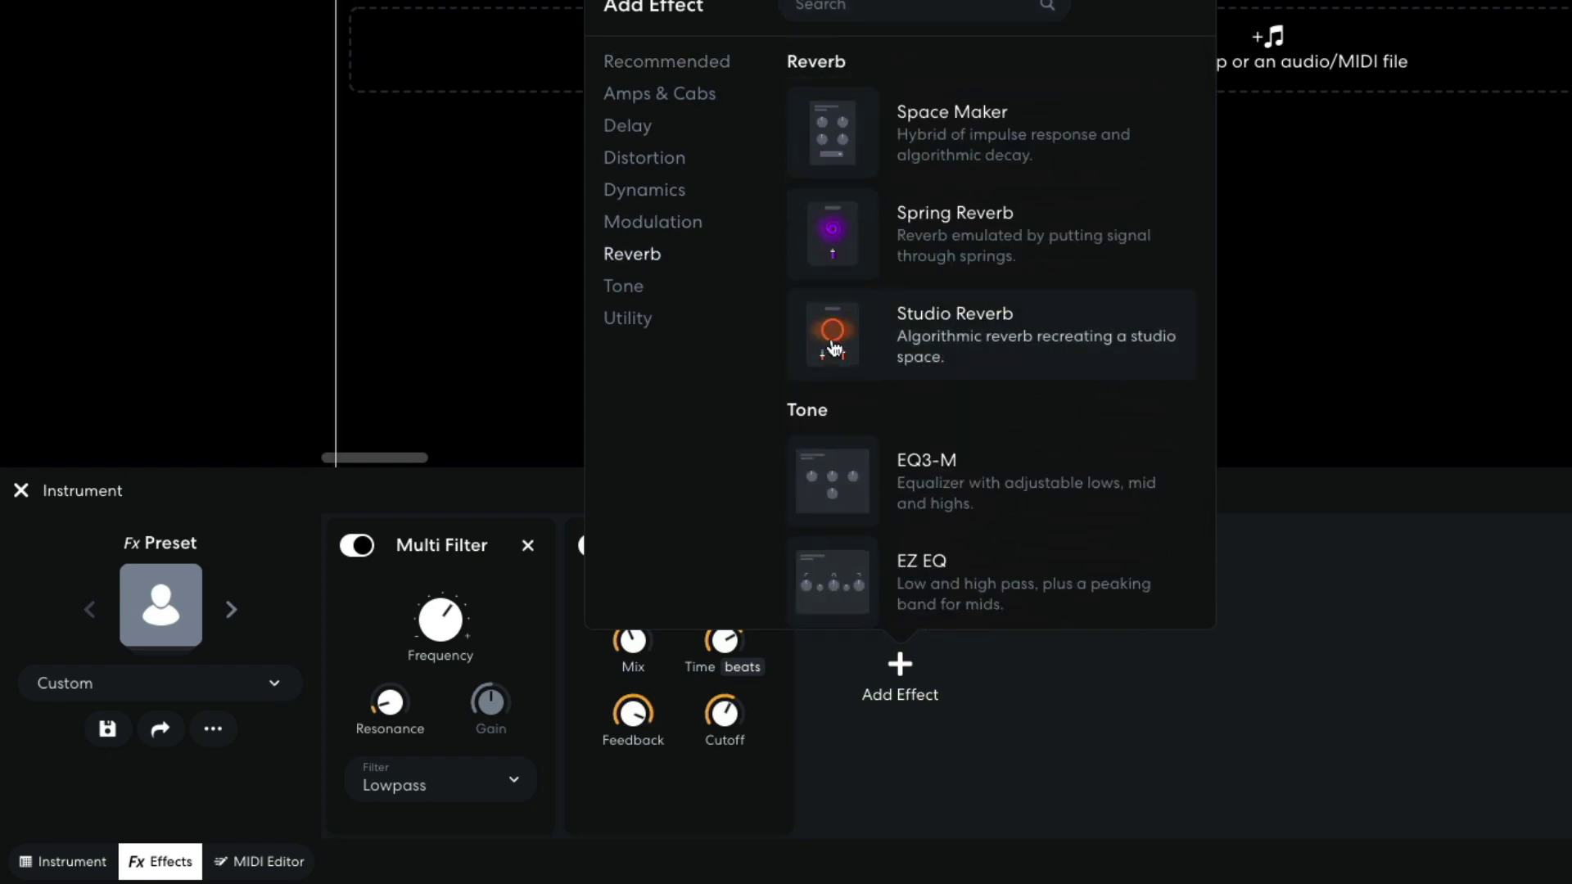
click(833, 348)
mouse_move(936, 637)
mouse_down()
mouse_move(925, 614)
mouse_move(922, 648)
mouse_up()
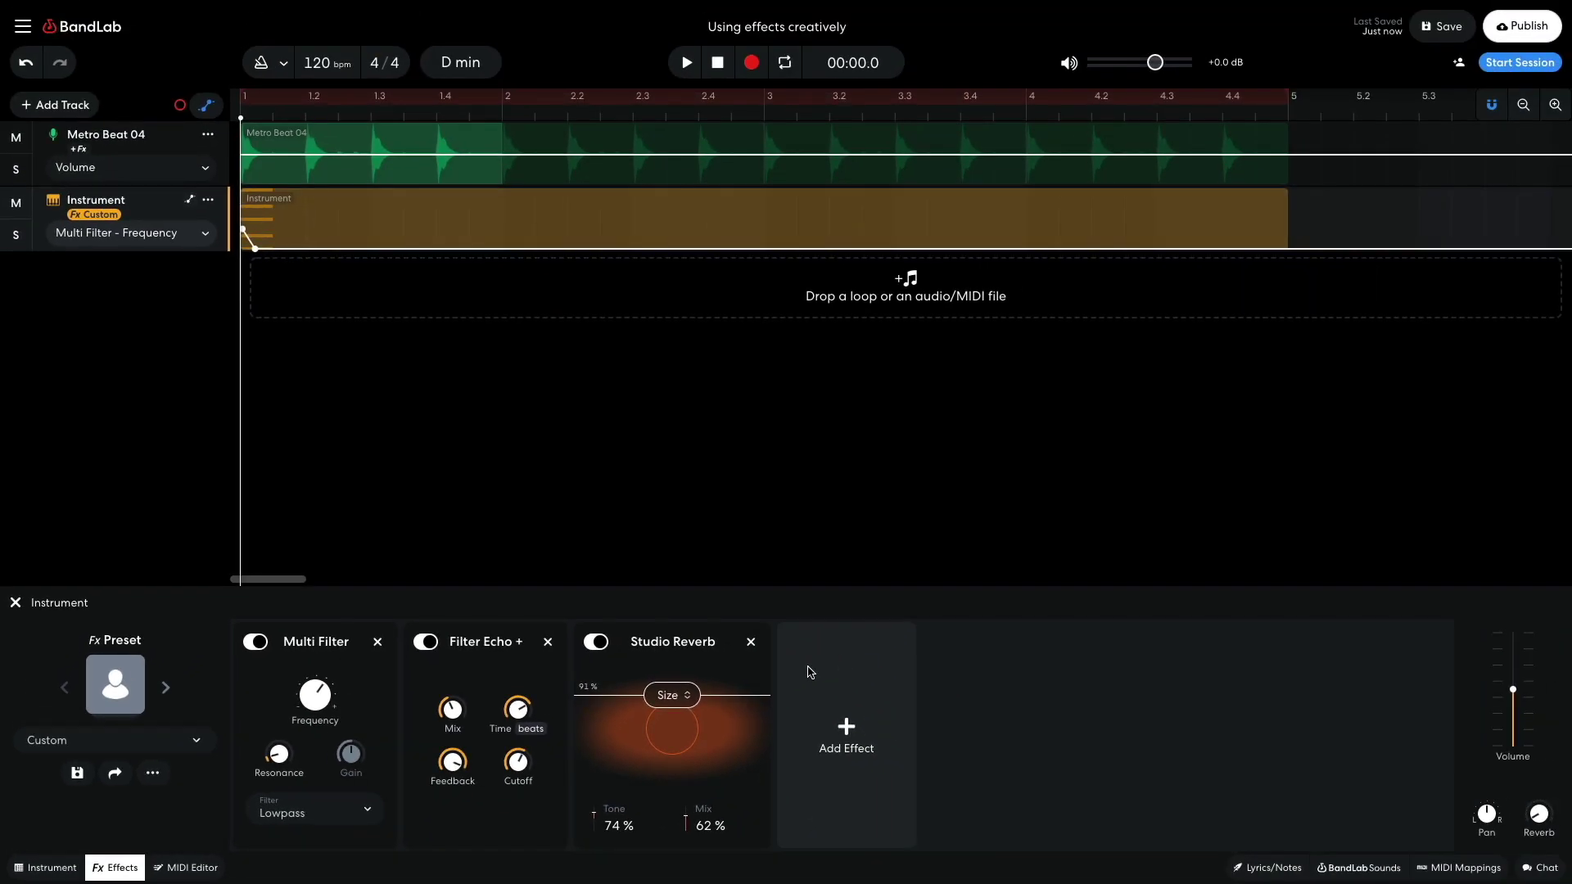
key(space)
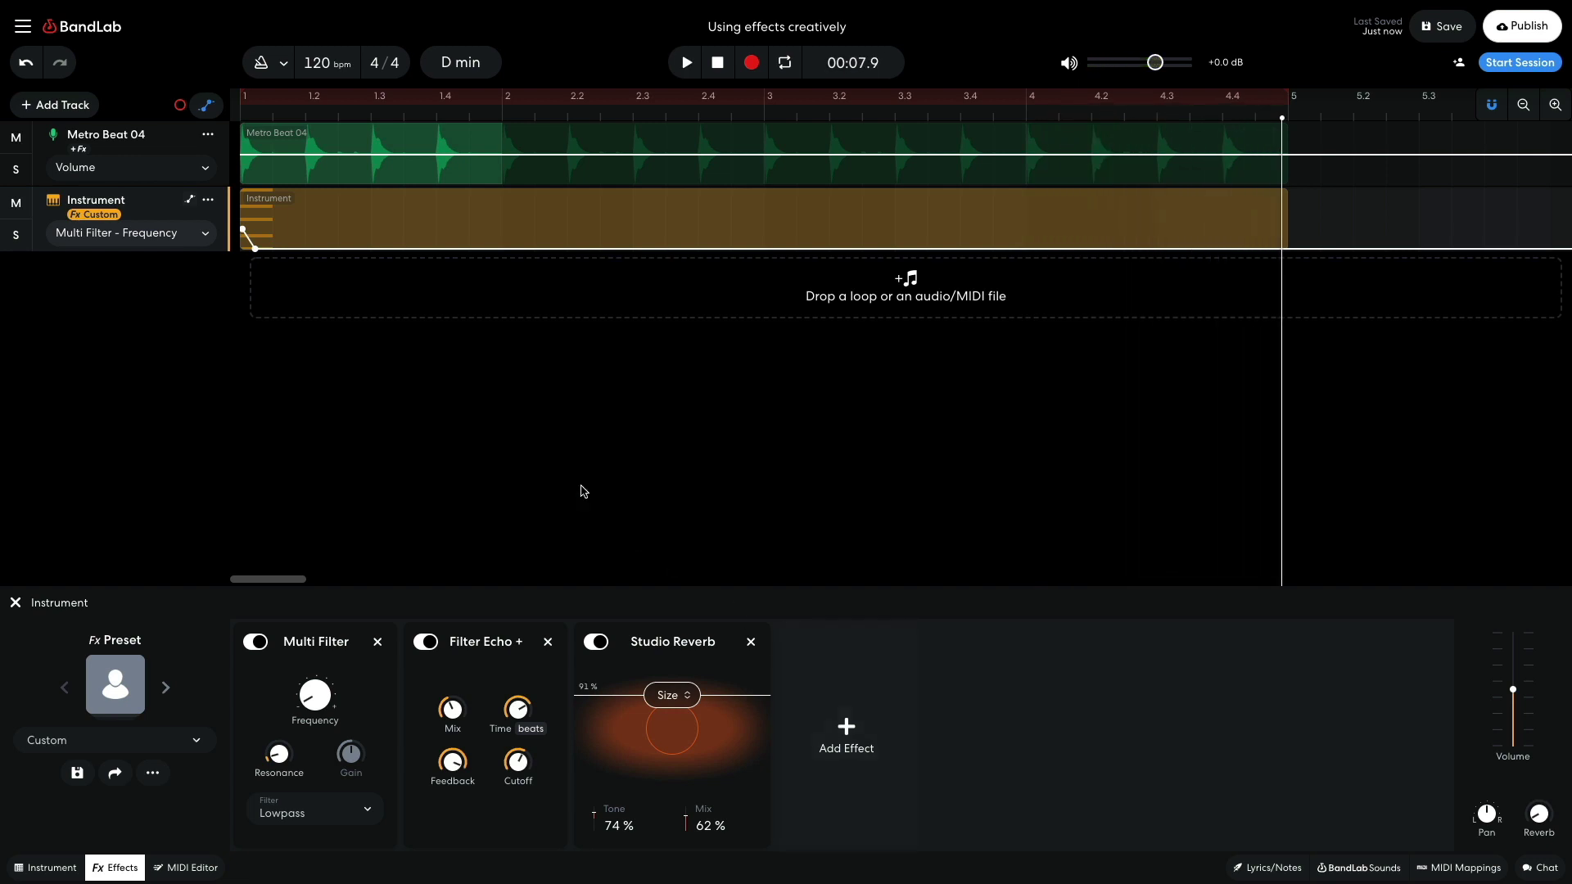
- Hide automation and add an Instrument 2 track using the Drum Kits > Latin kit
click(209, 109)
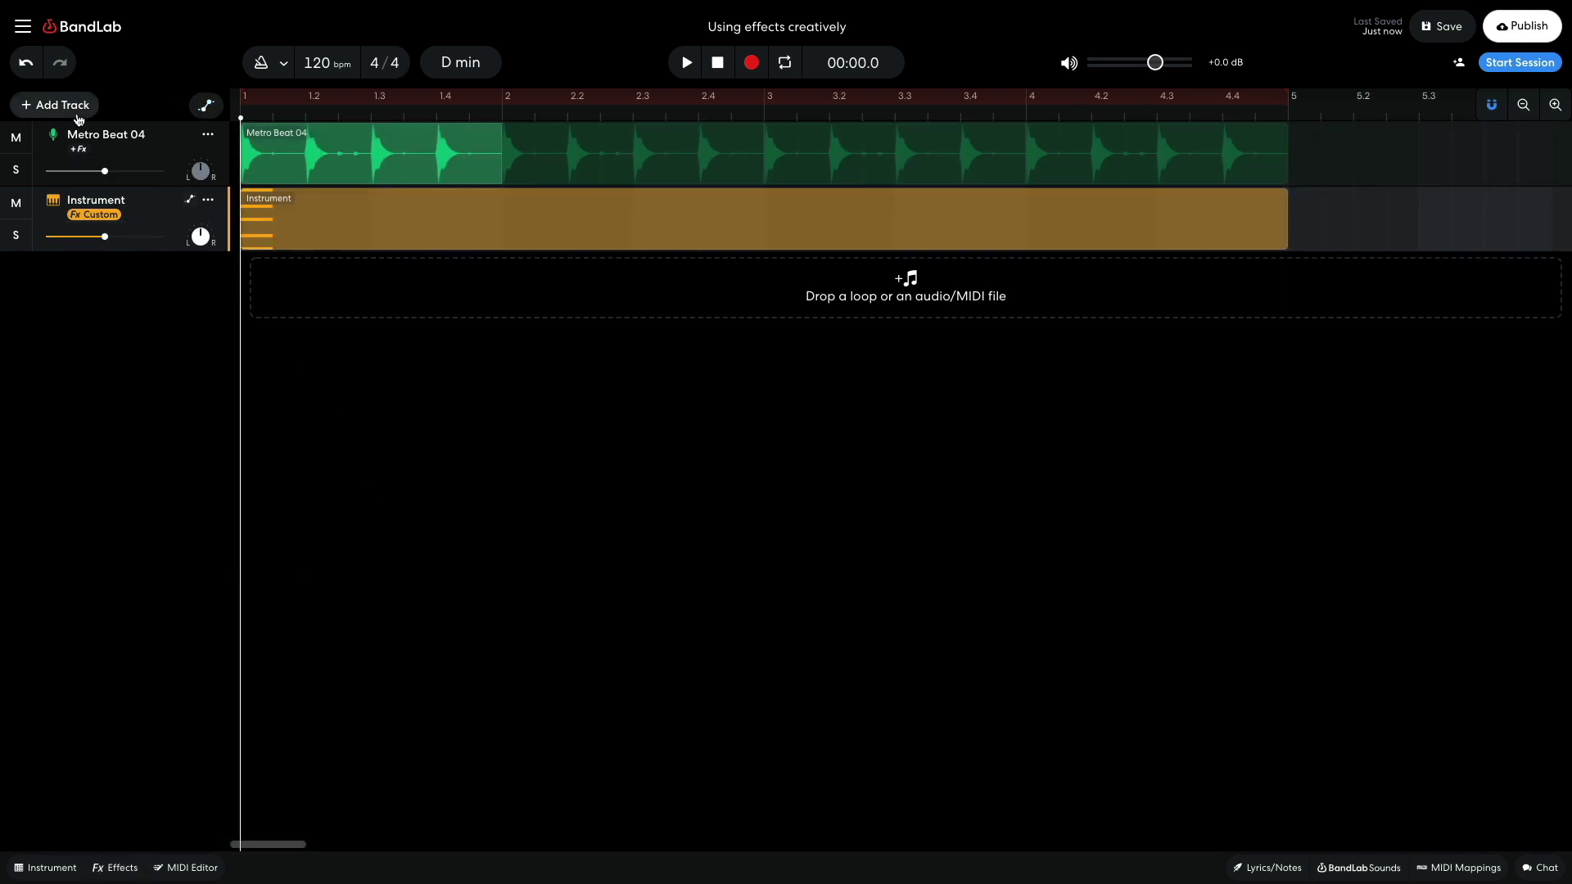
click(78, 119)
click(115, 262)
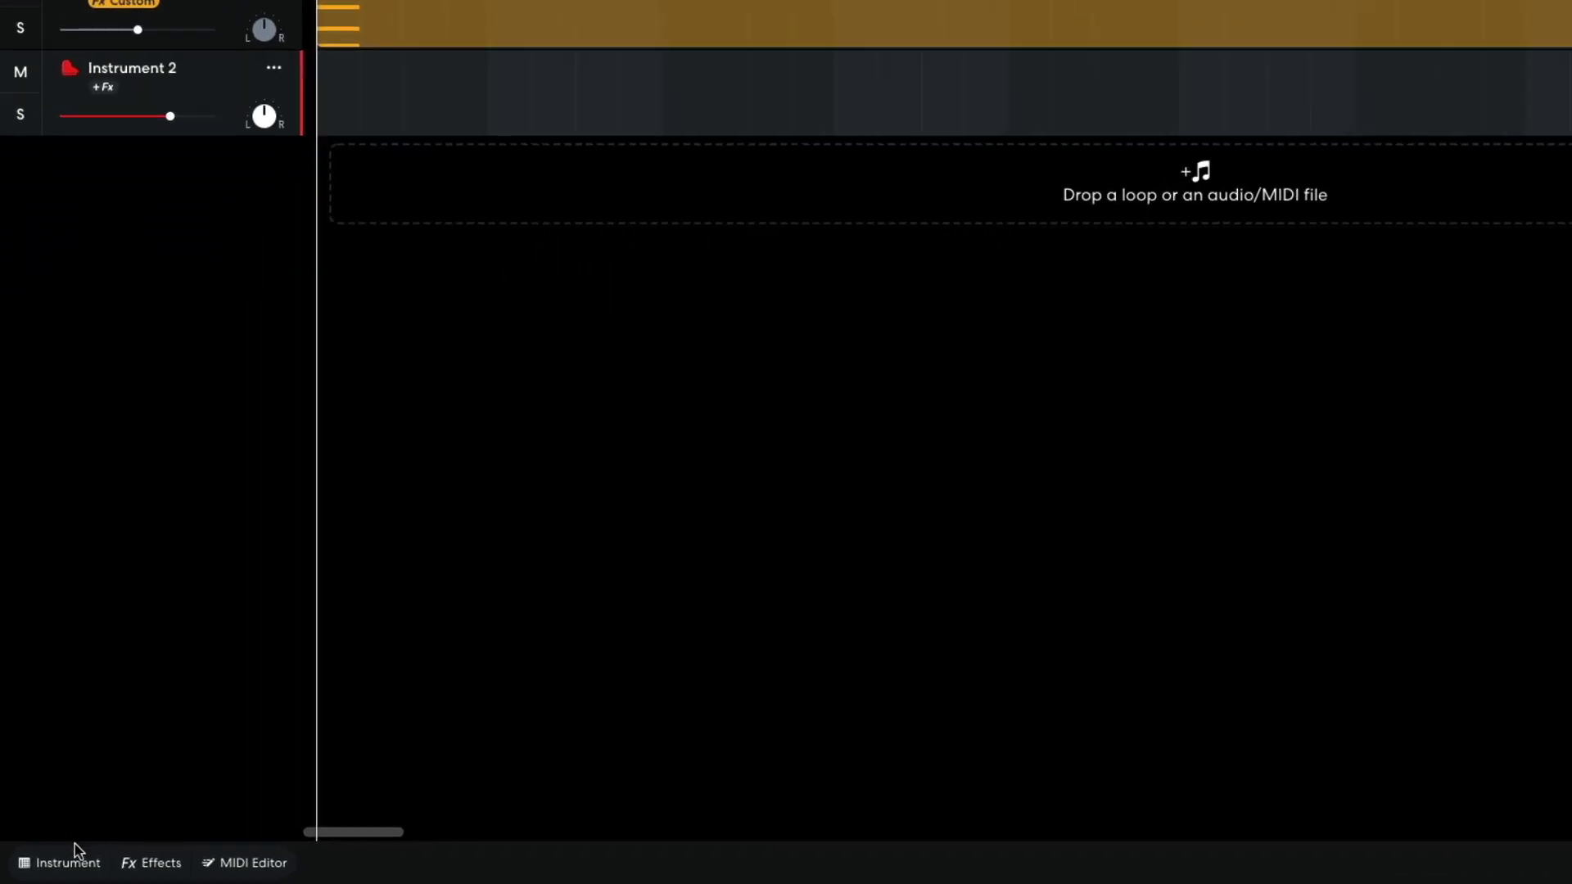
click(55, 868)
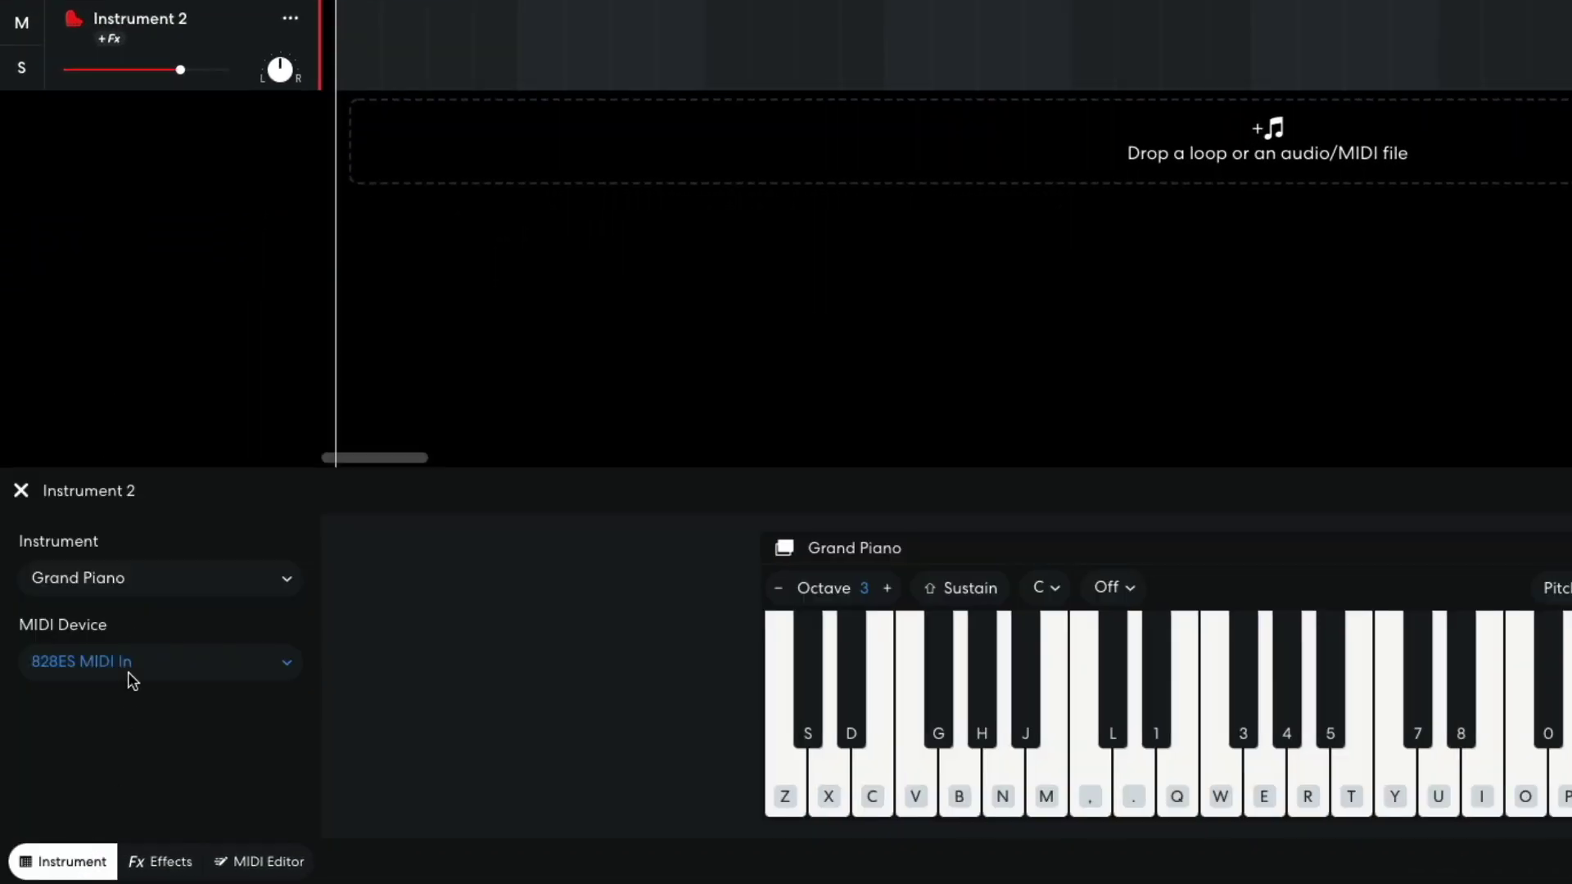
click(152, 579)
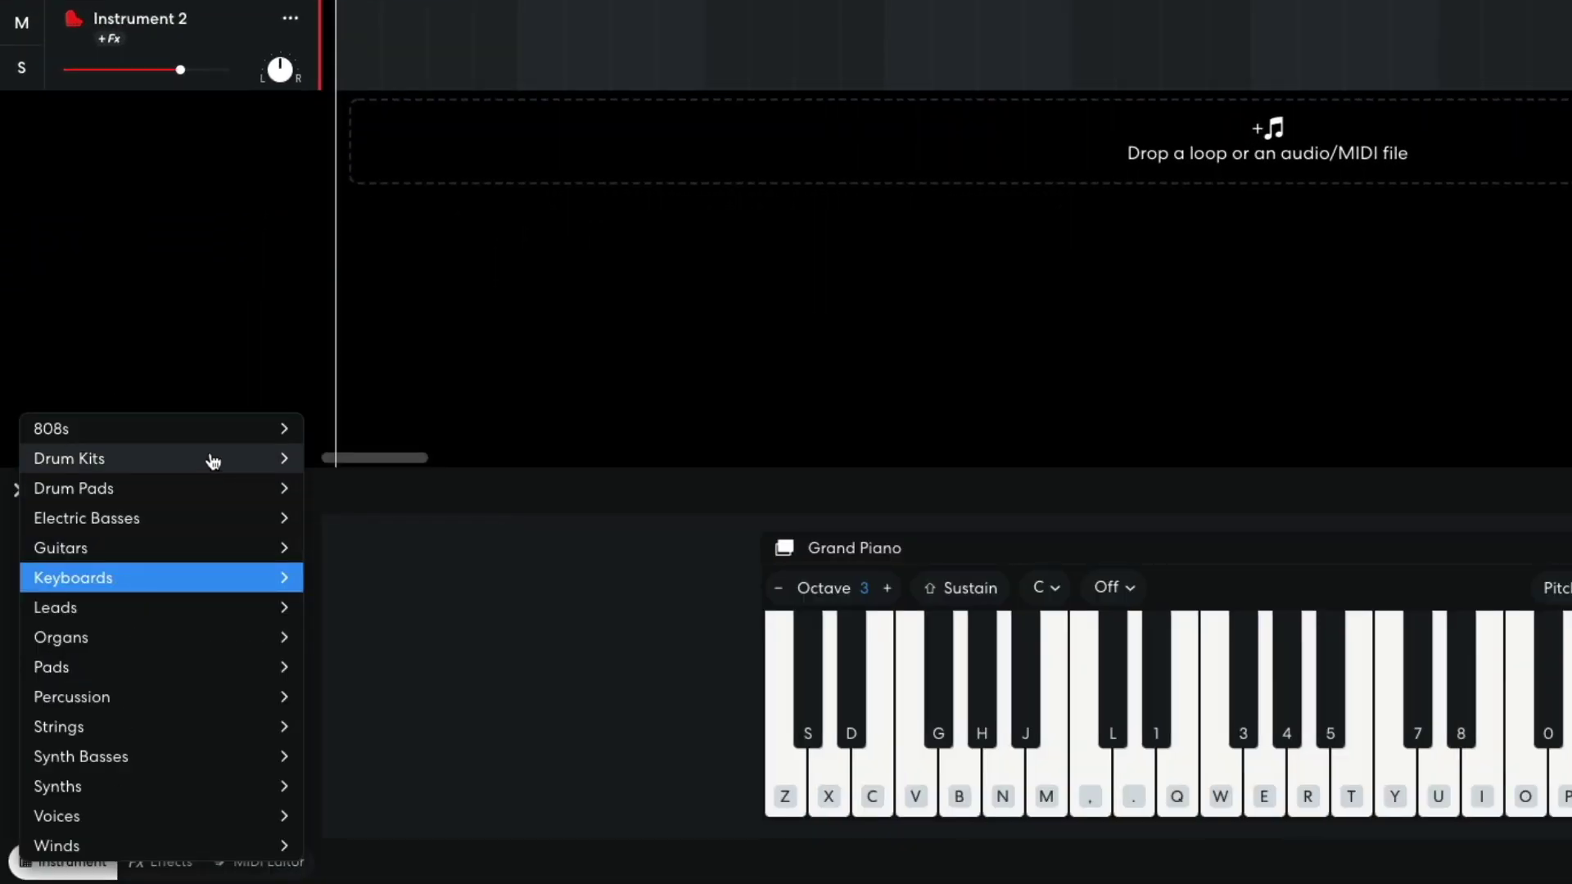
mouse_move(212, 460)
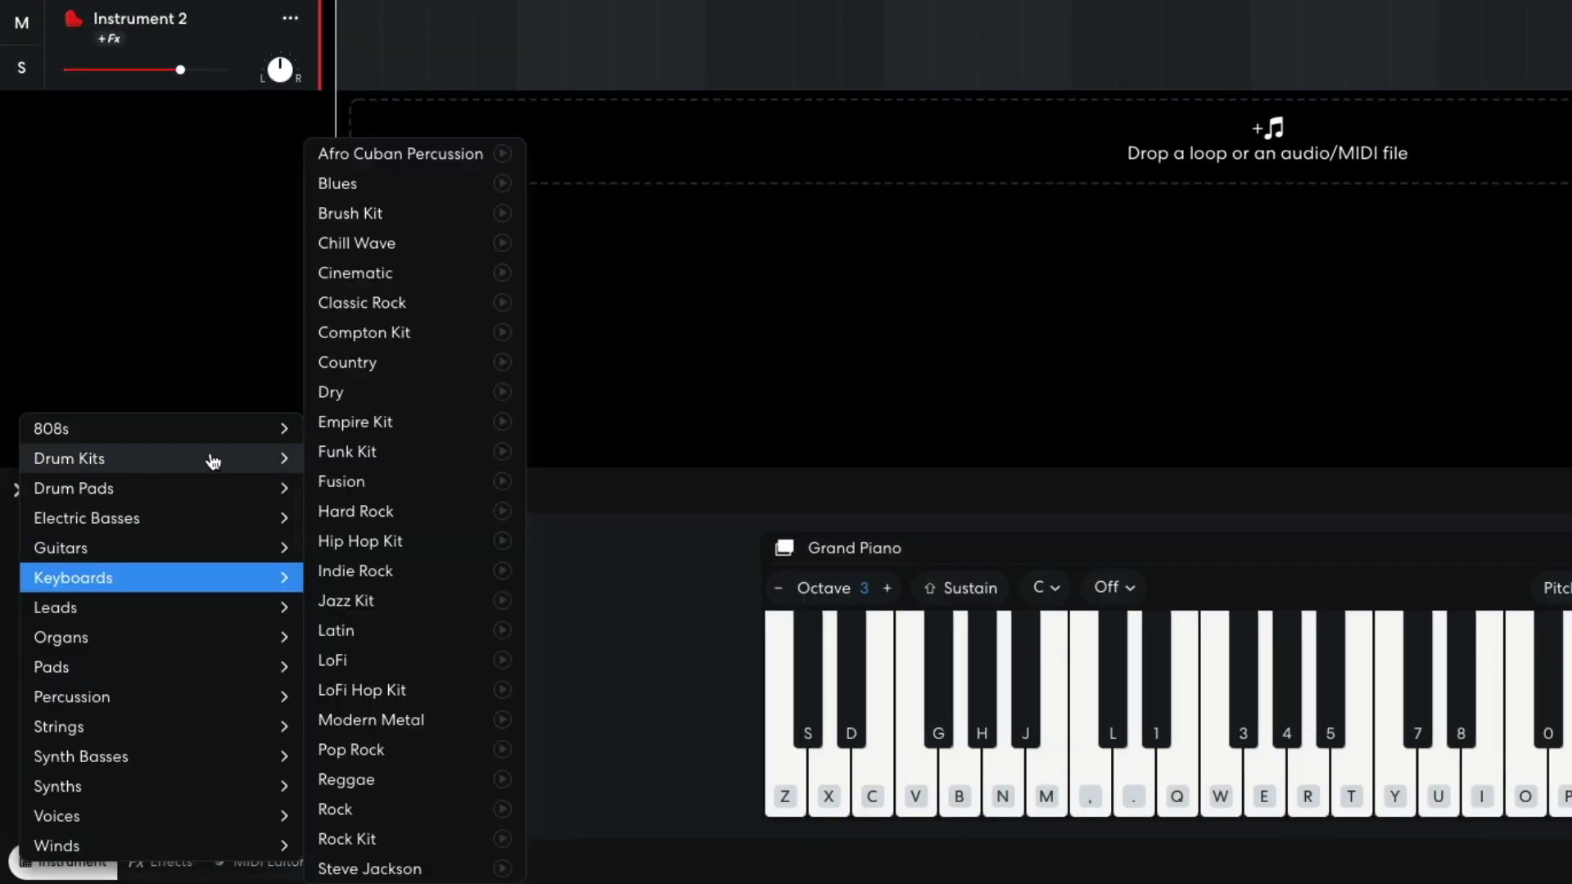
click(385, 632)
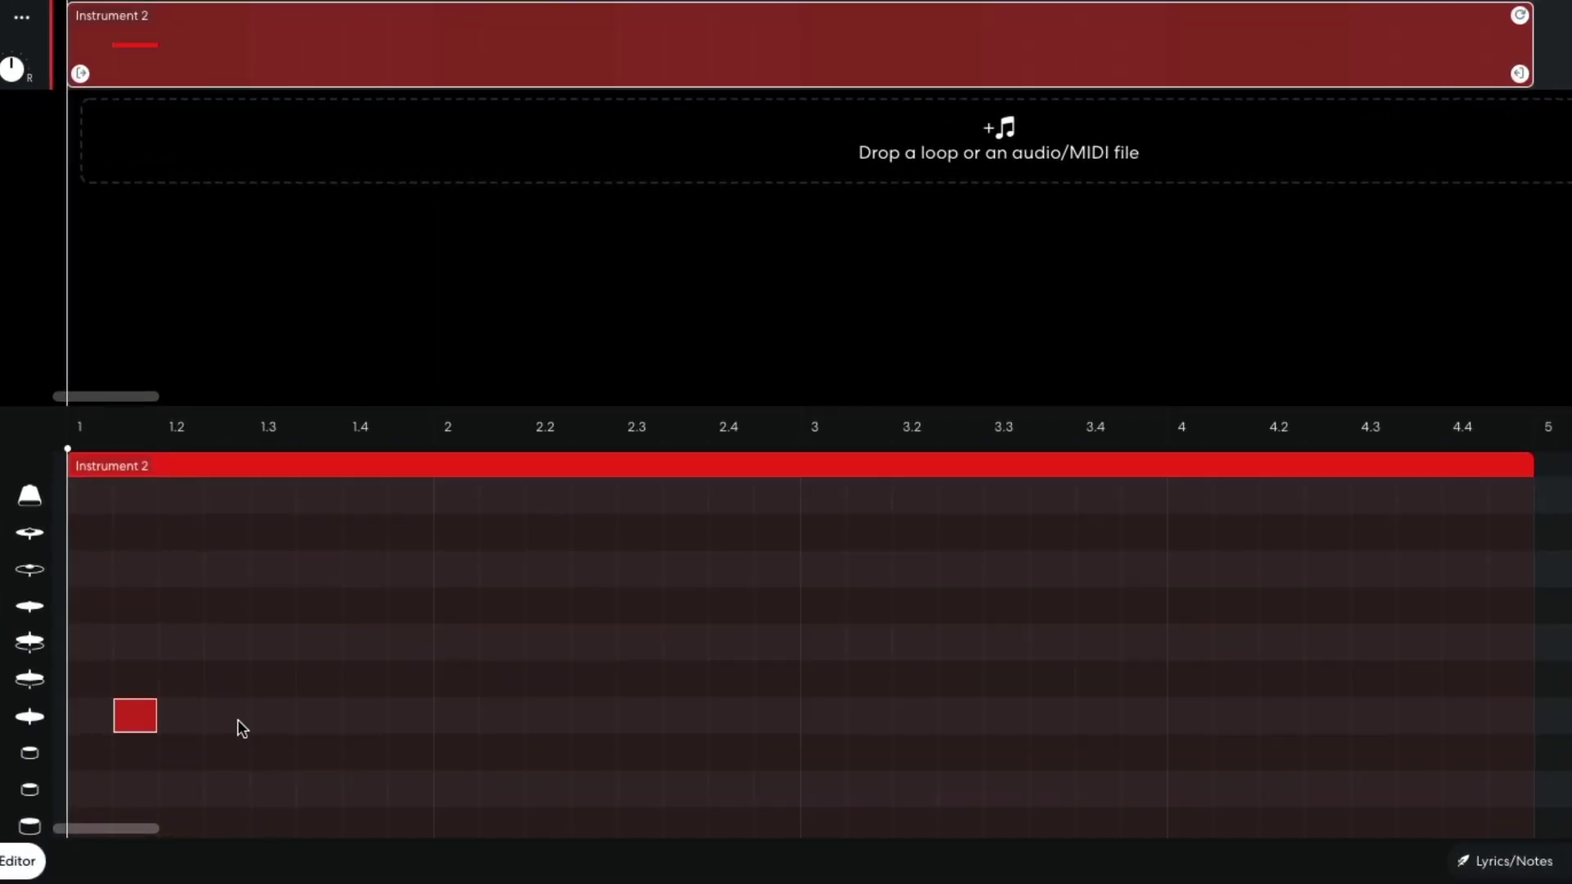
- Draw four drum notes in bar 1, copy them across bars 2–4, and play
click(236, 717)
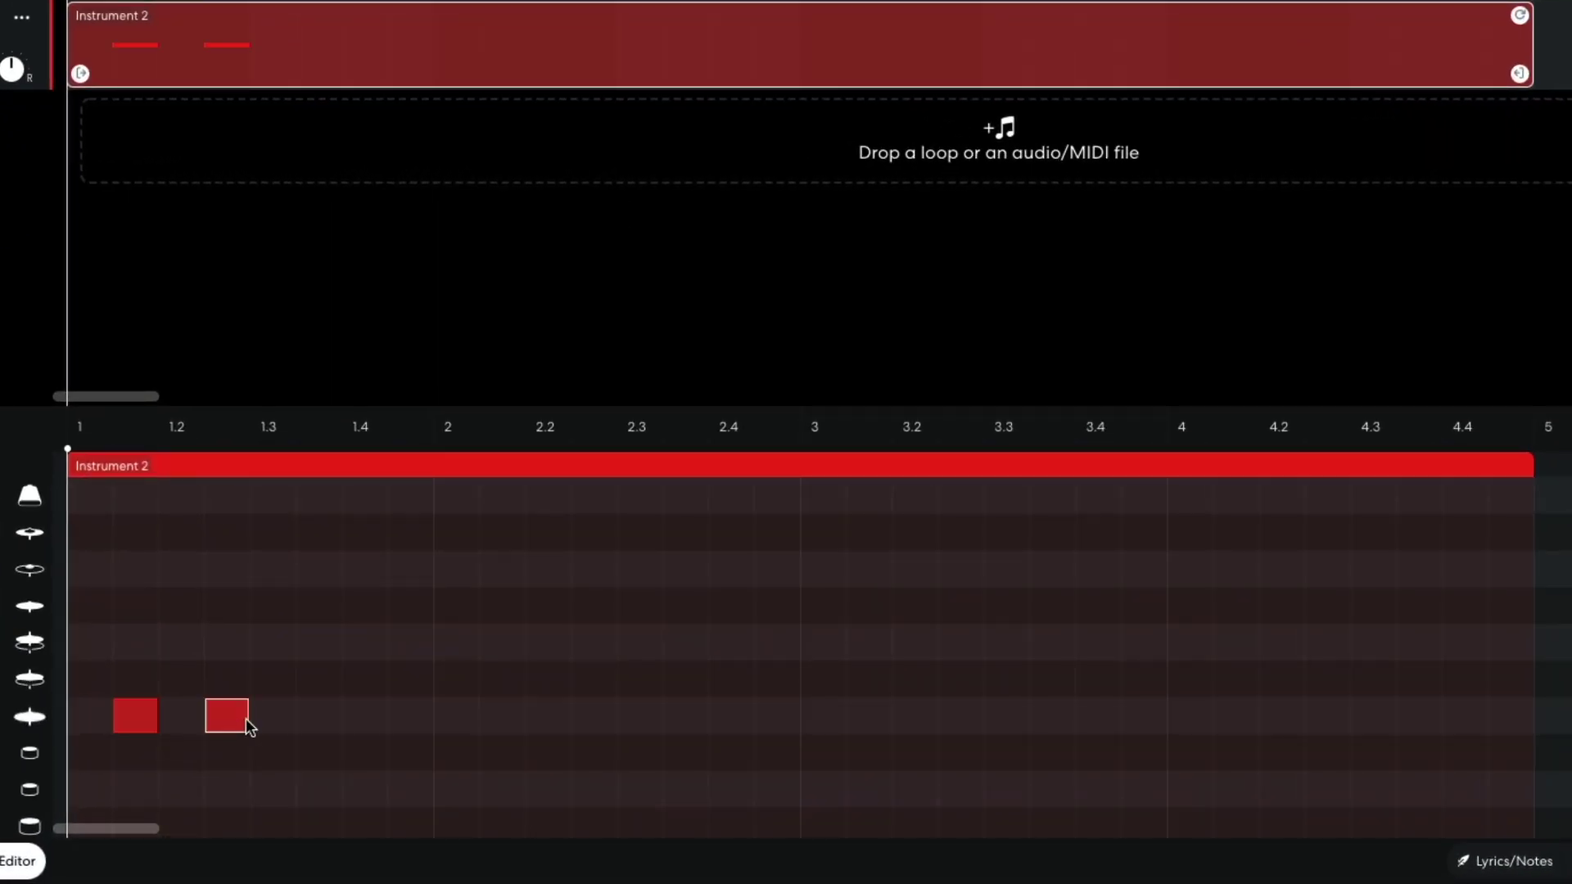
click(405, 718)
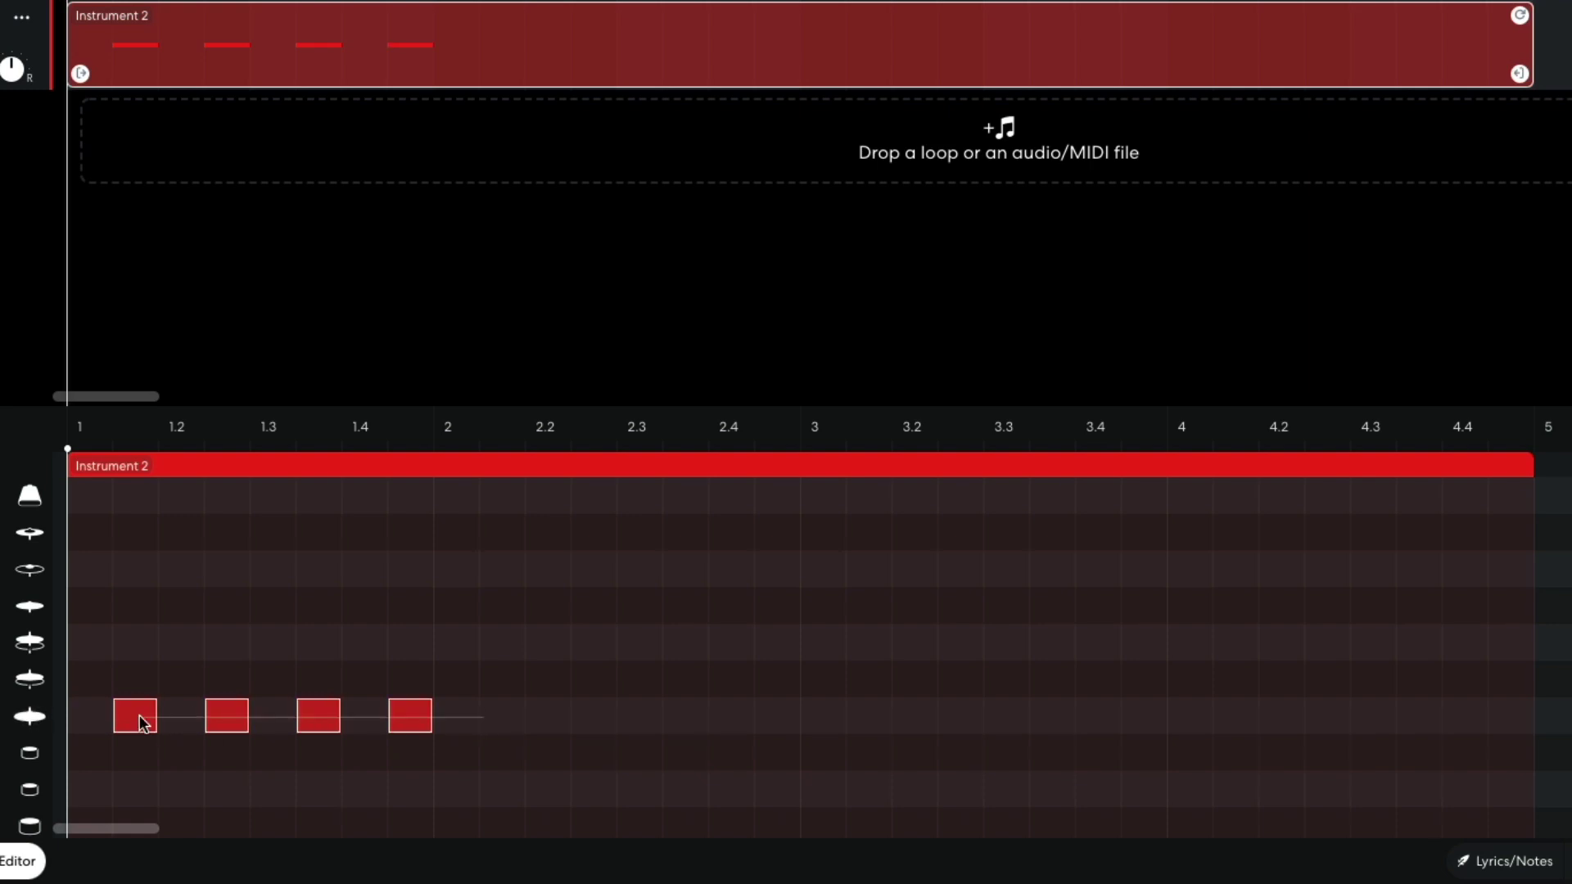
drag(144, 725, 1241, 727)
key(space)
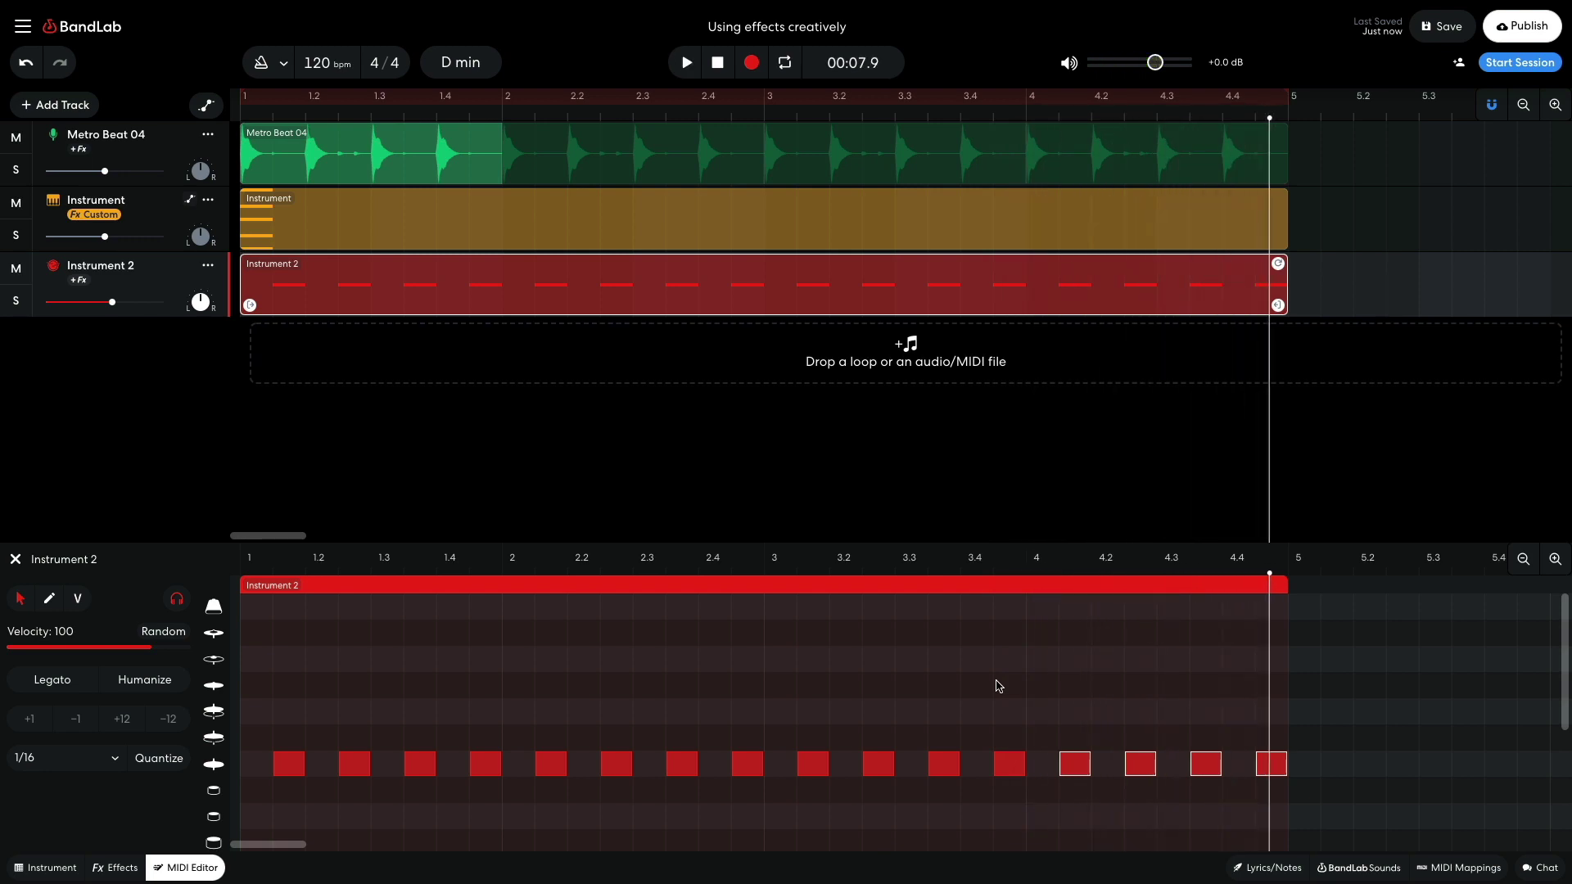
- Add a Delay > Filter Echo effect to the Instrument 2 drum track, then play and stop
click(596, 665)
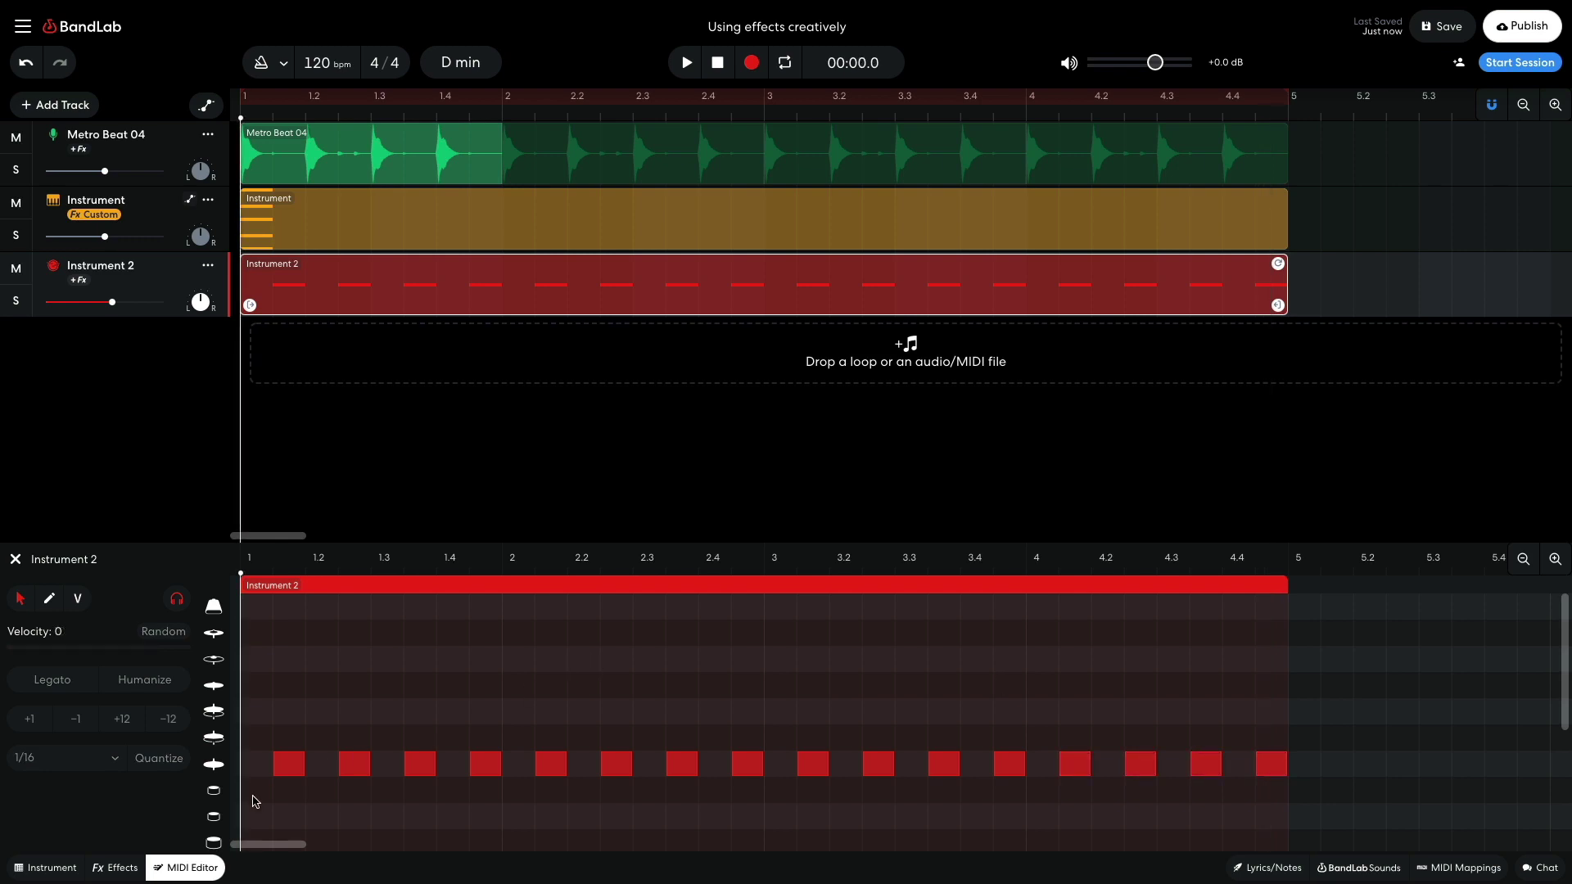
click(120, 869)
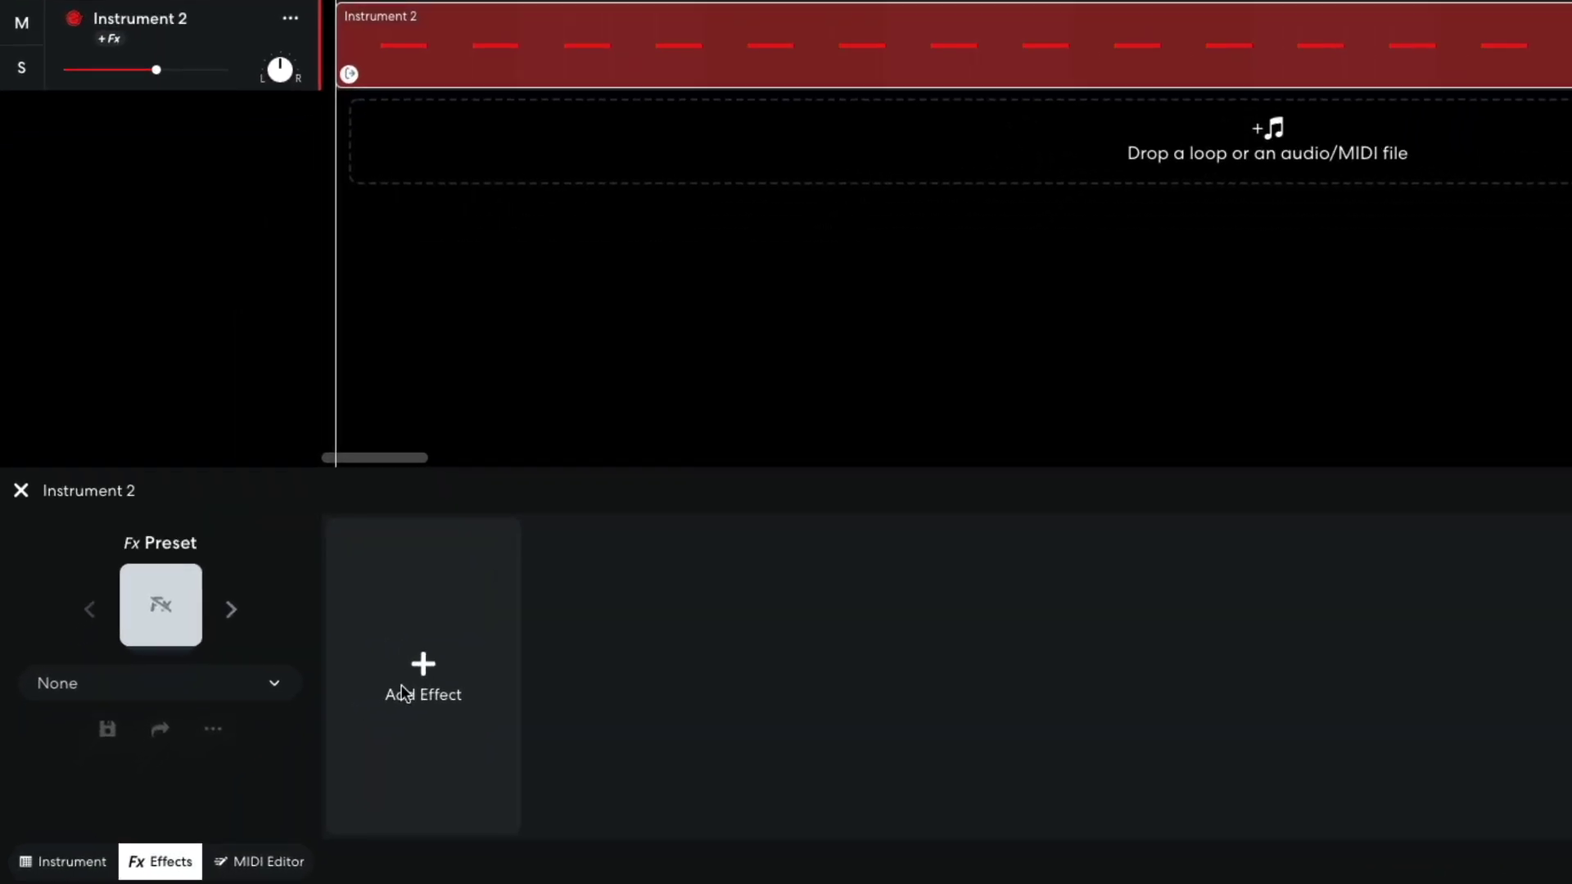
click(287, 741)
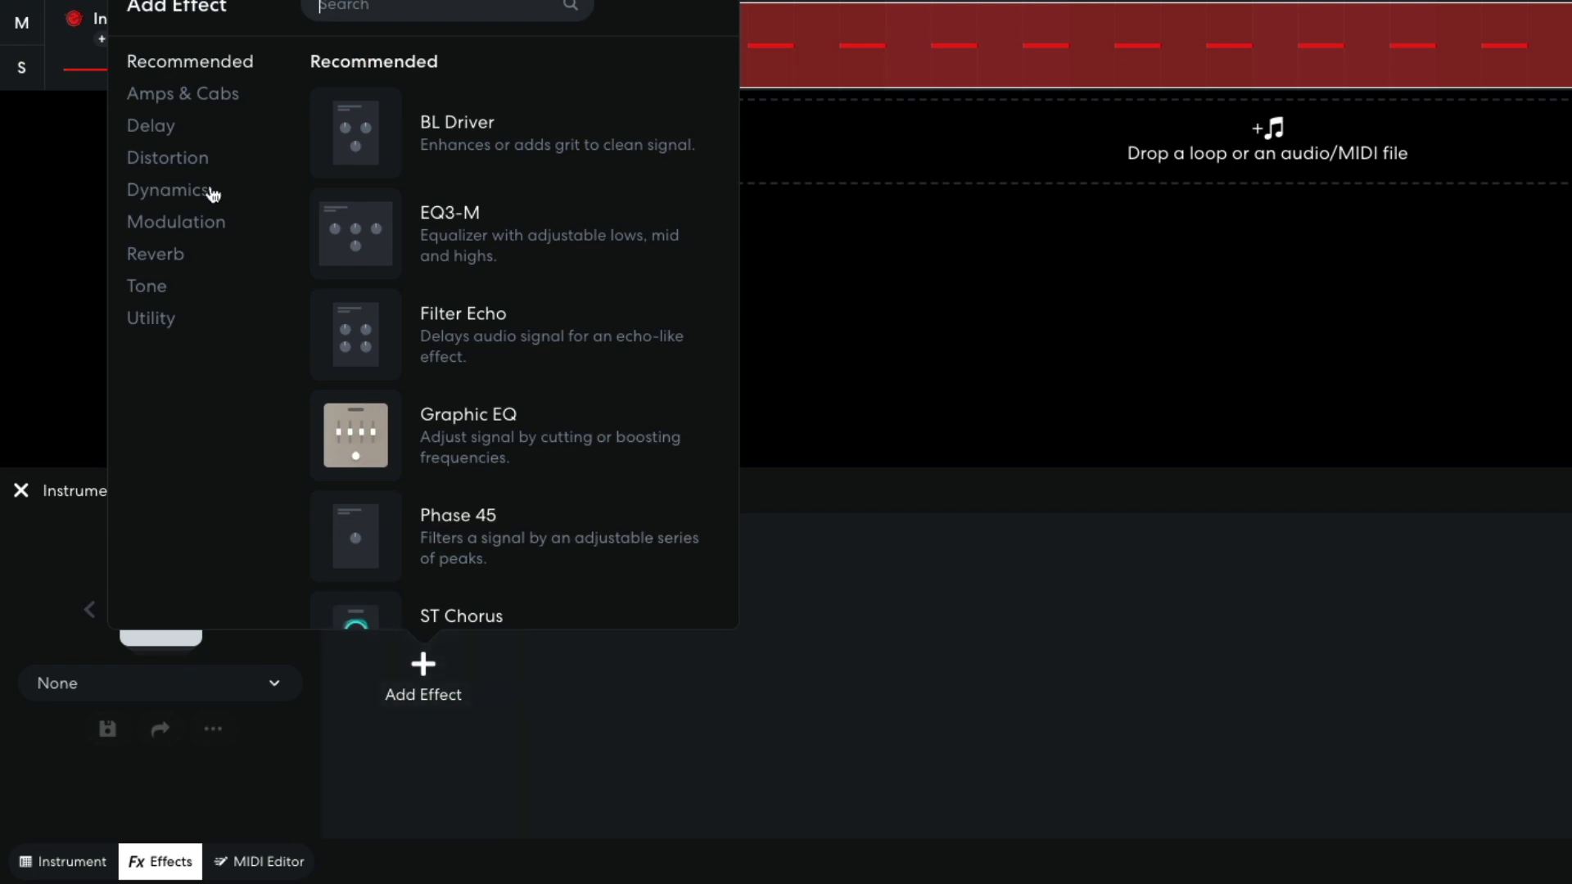
click(169, 131)
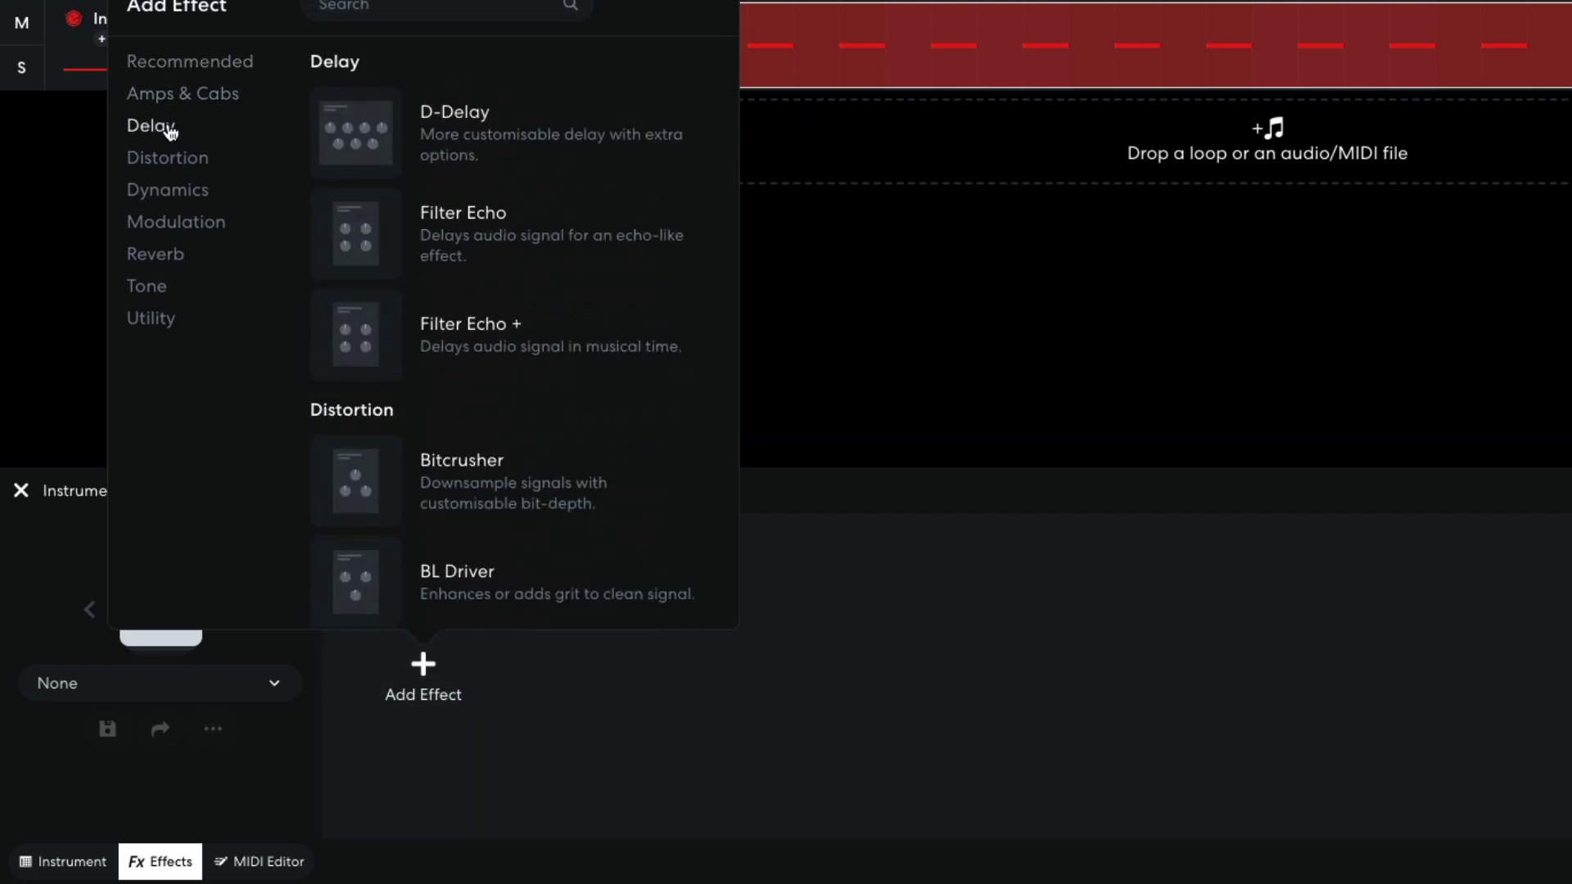
click(370, 248)
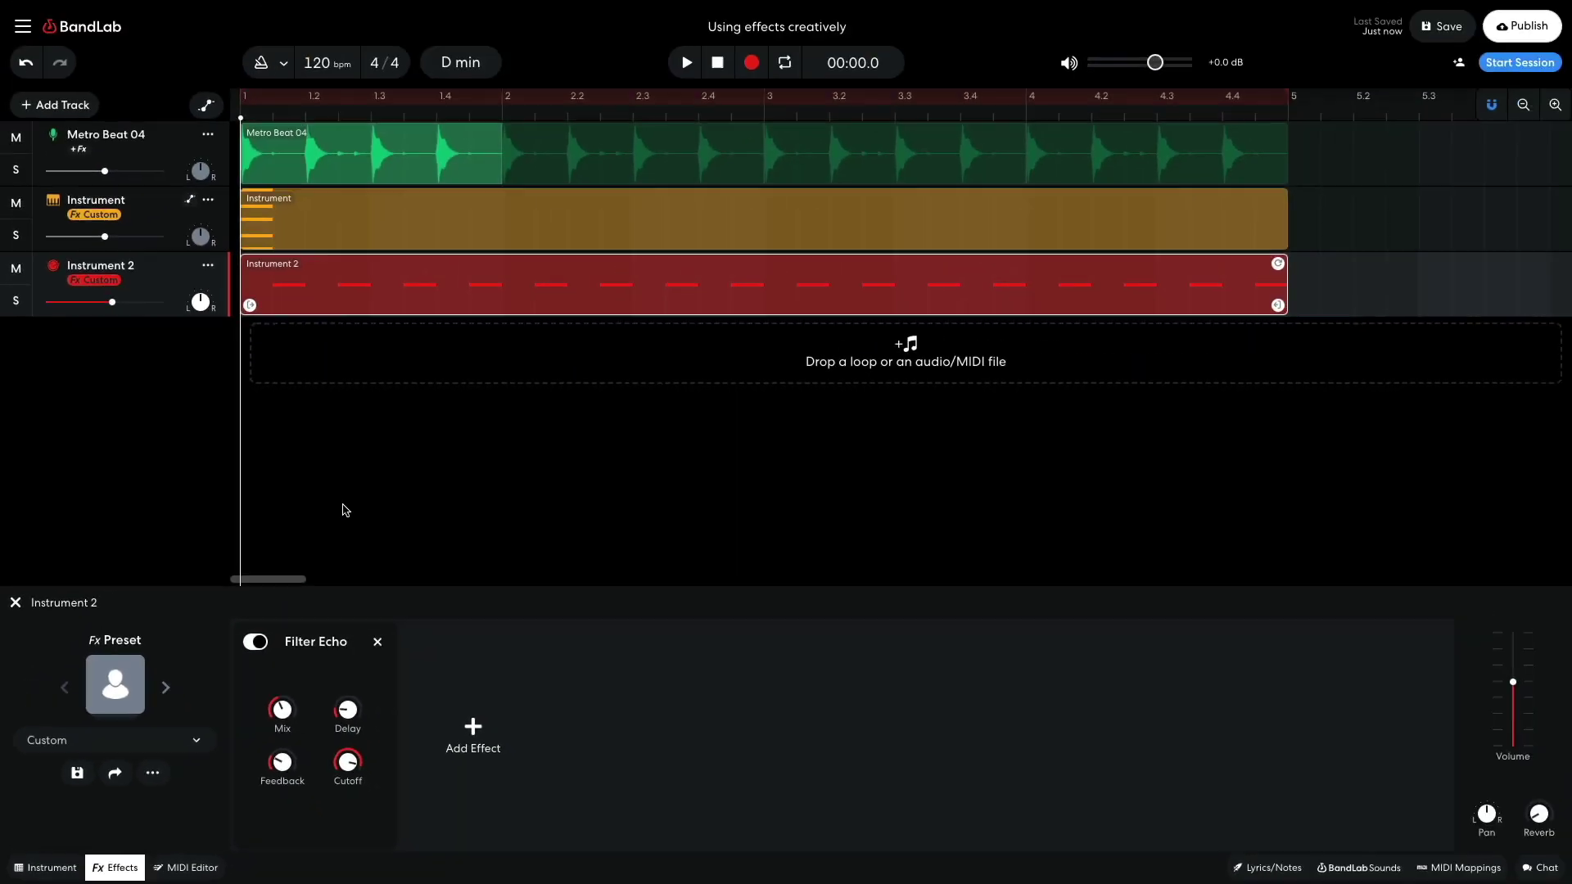
key(space)
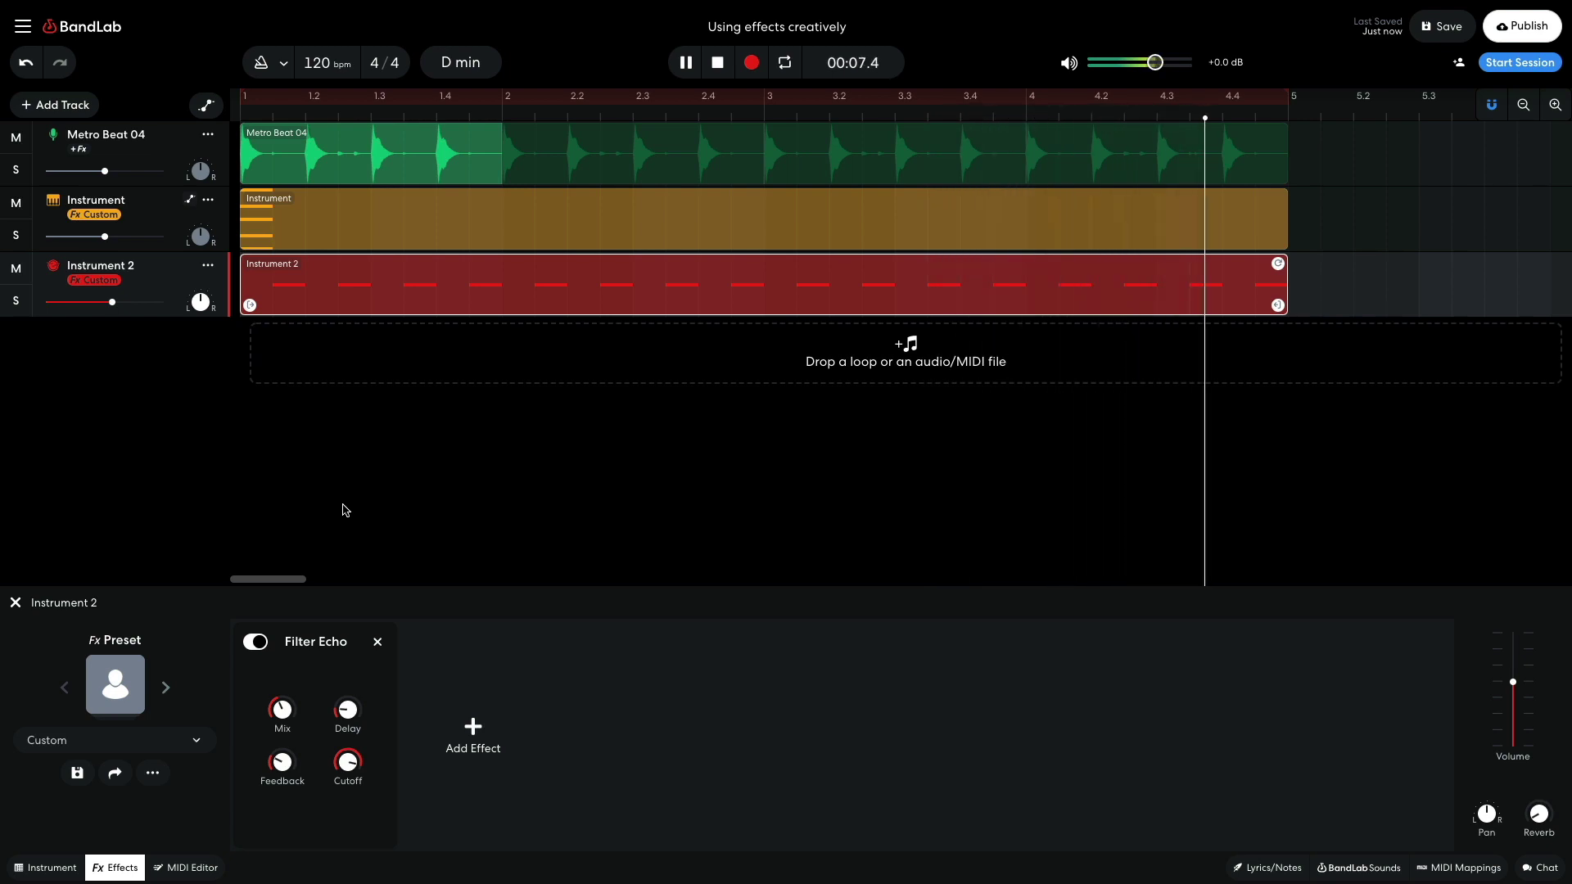
key(space)
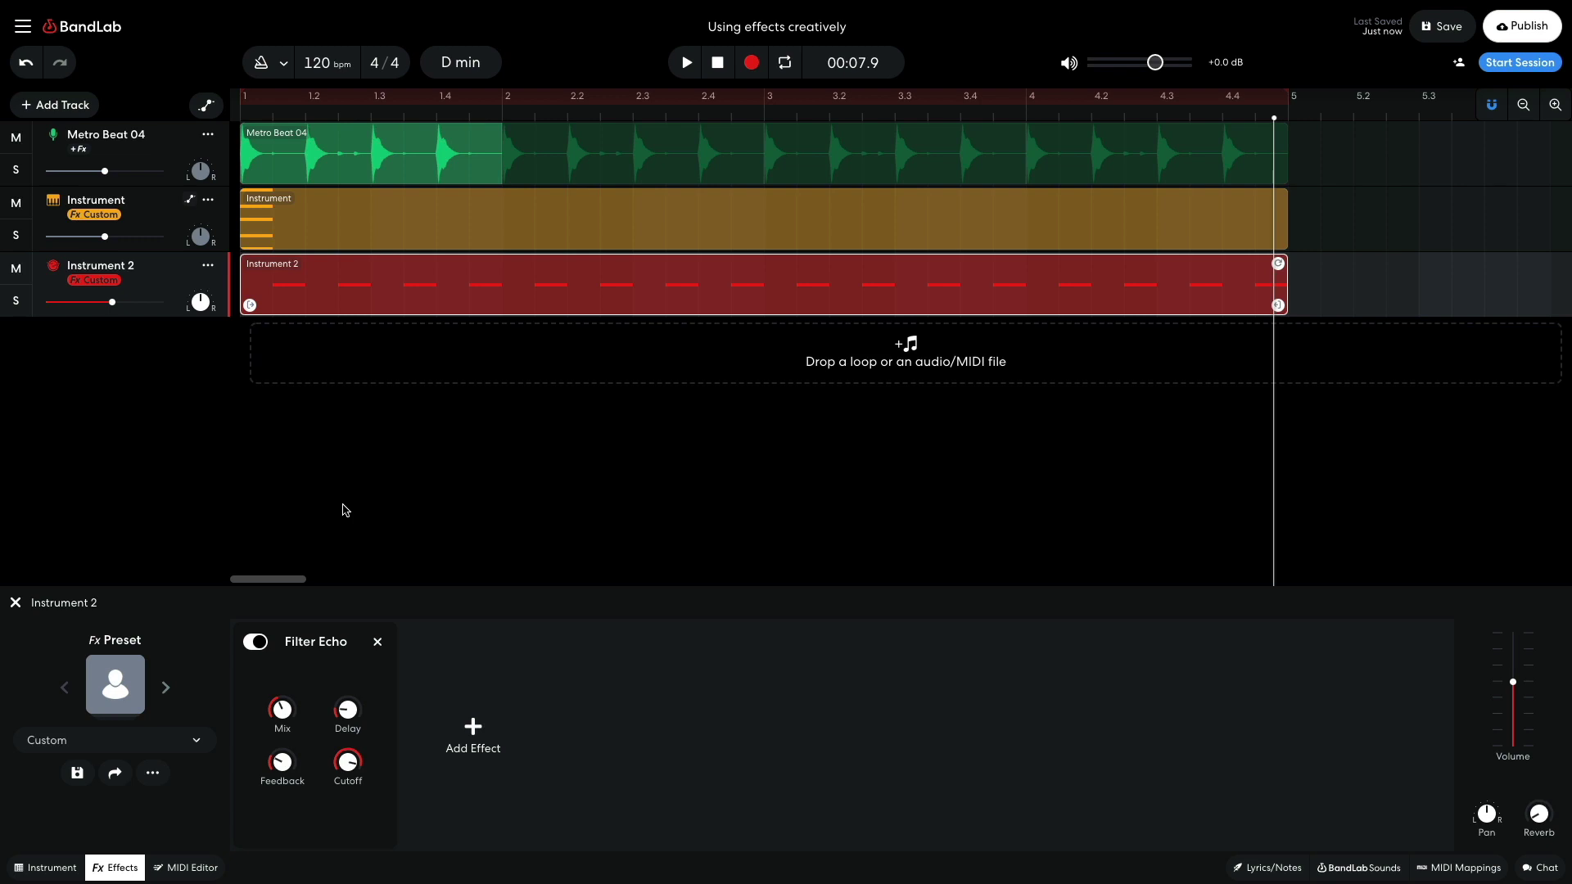
- Add an Instrument 3 virtual instrument track using the Smooth Brass Pad sound
click(343, 509)
click(68, 106)
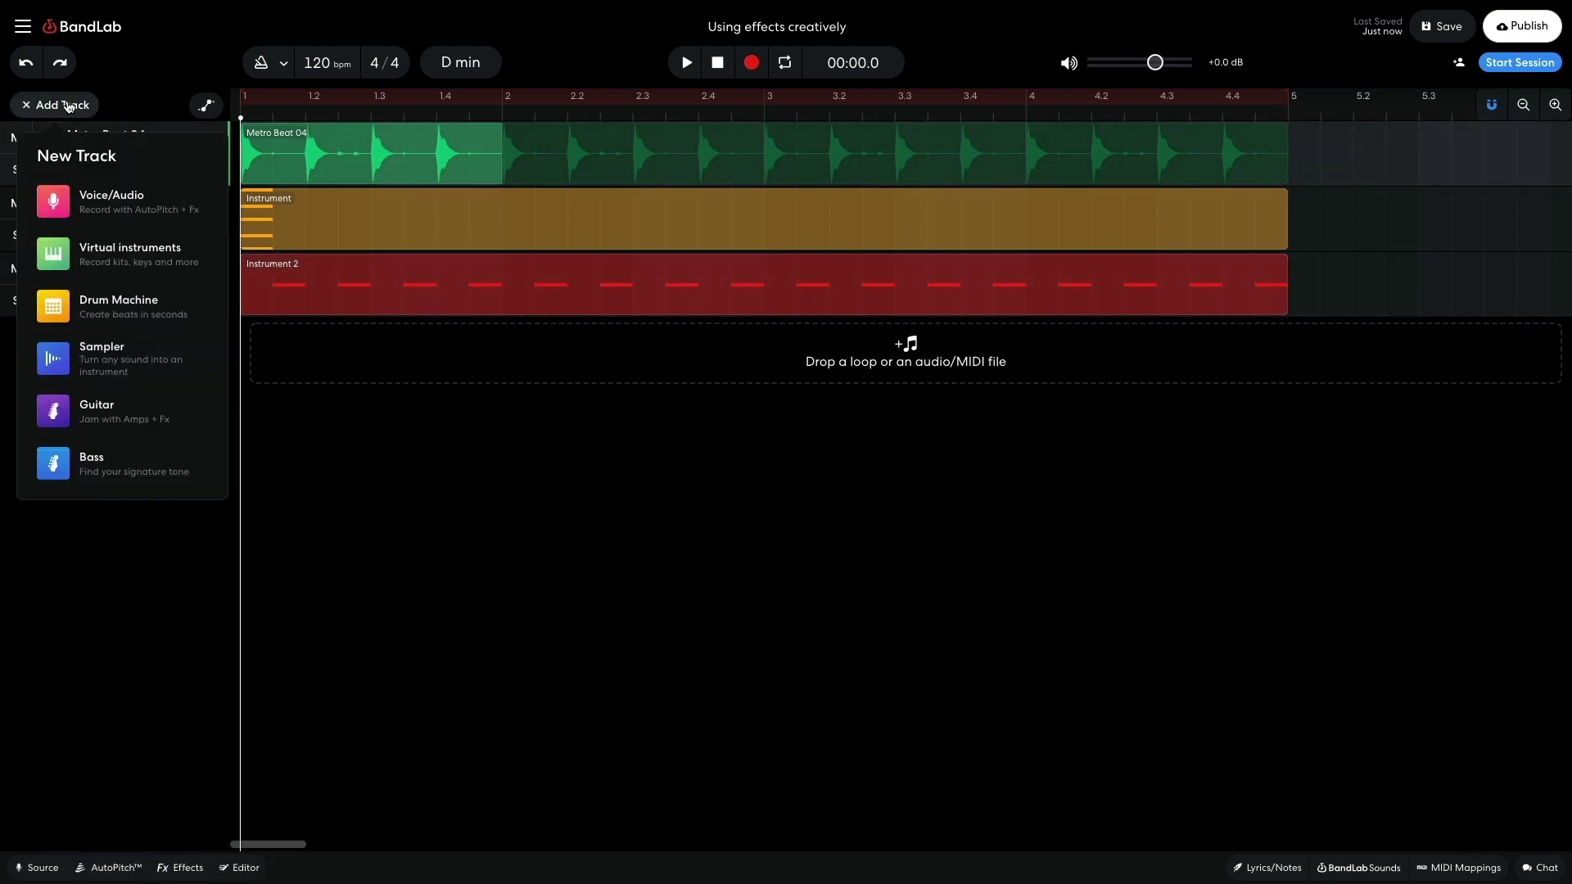
click(128, 254)
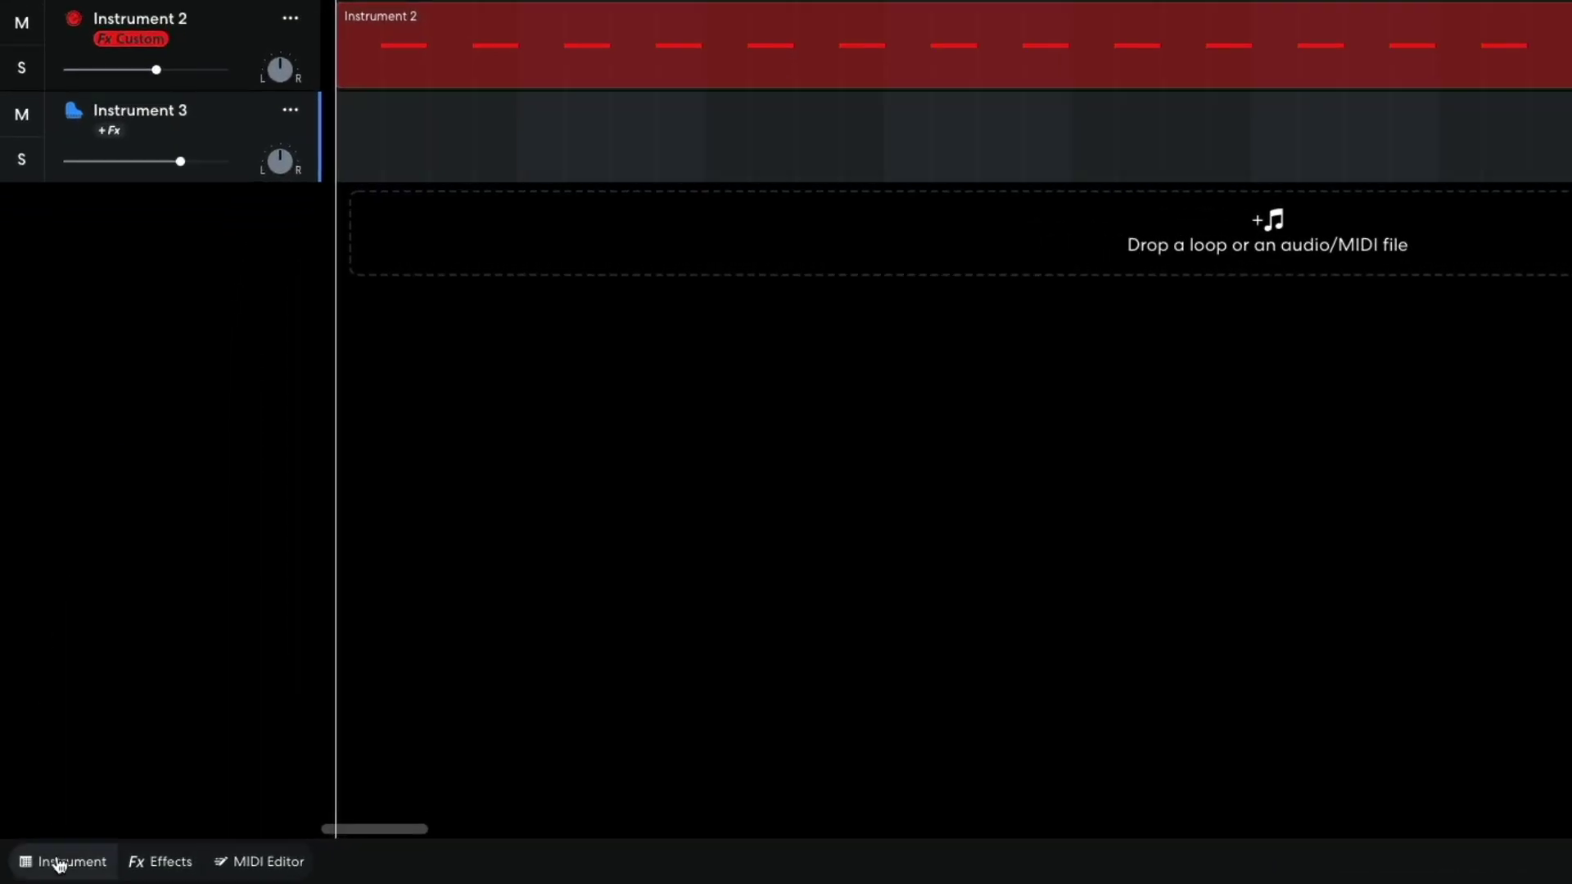
click(59, 863)
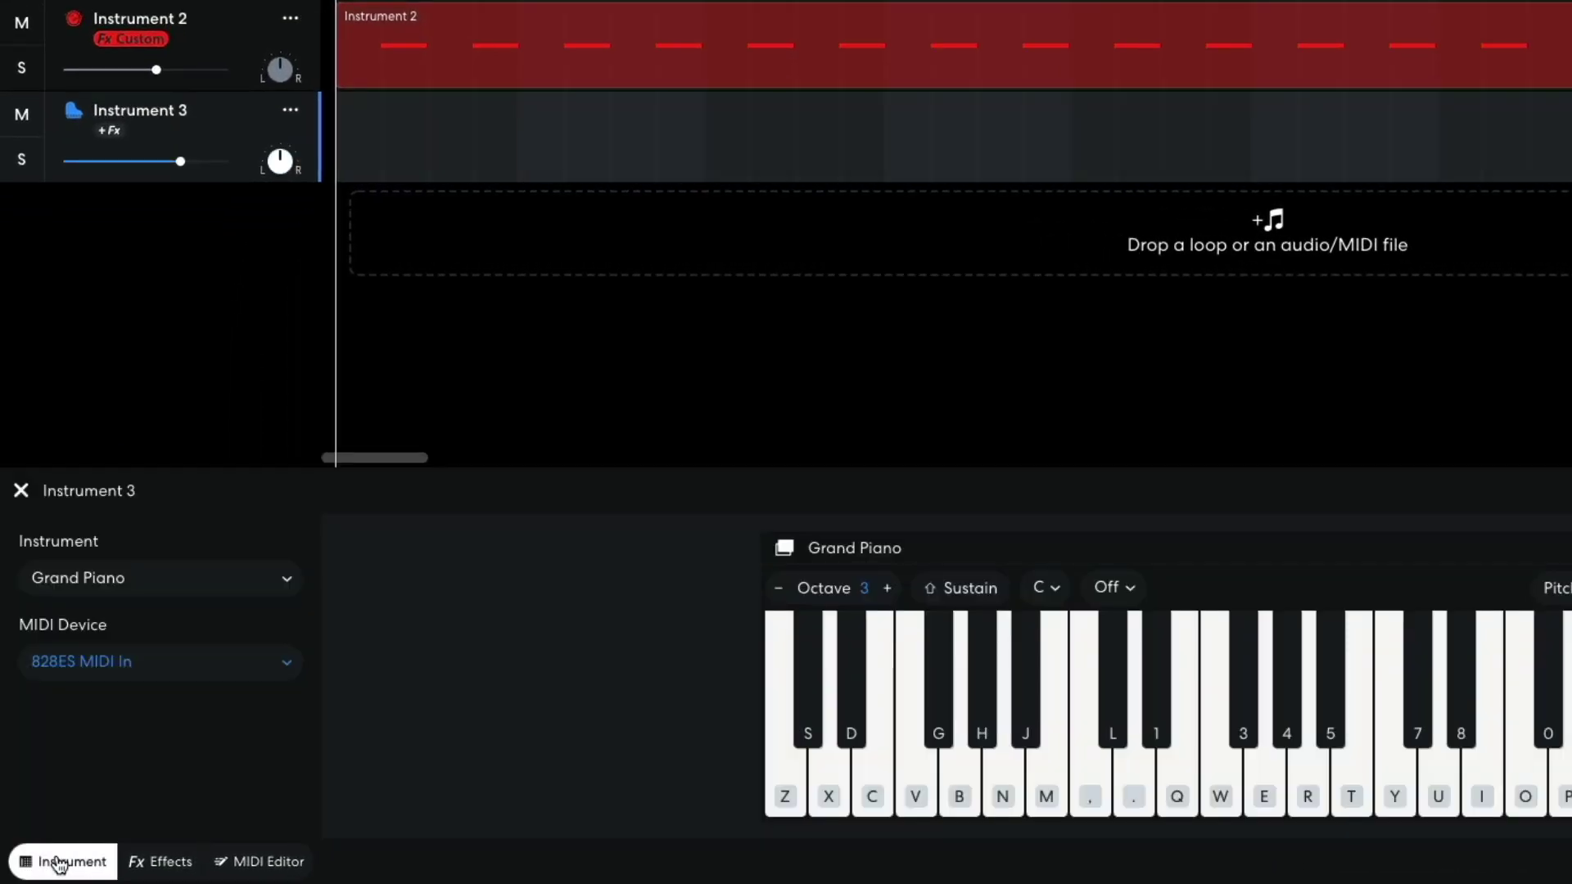
click(135, 582)
mouse_move(140, 680)
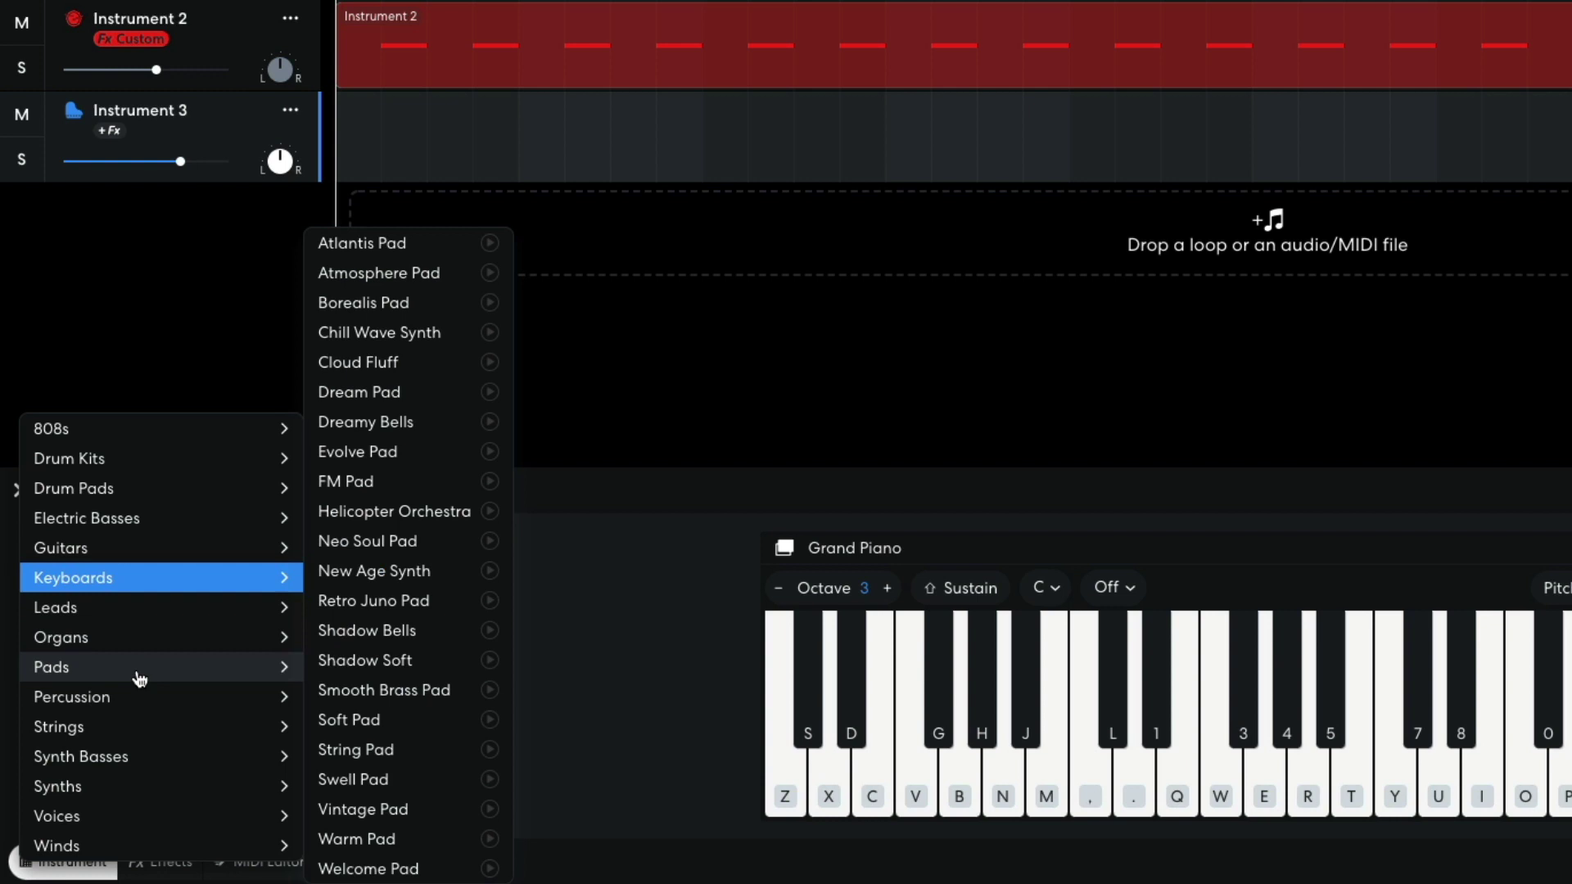
click(353, 691)
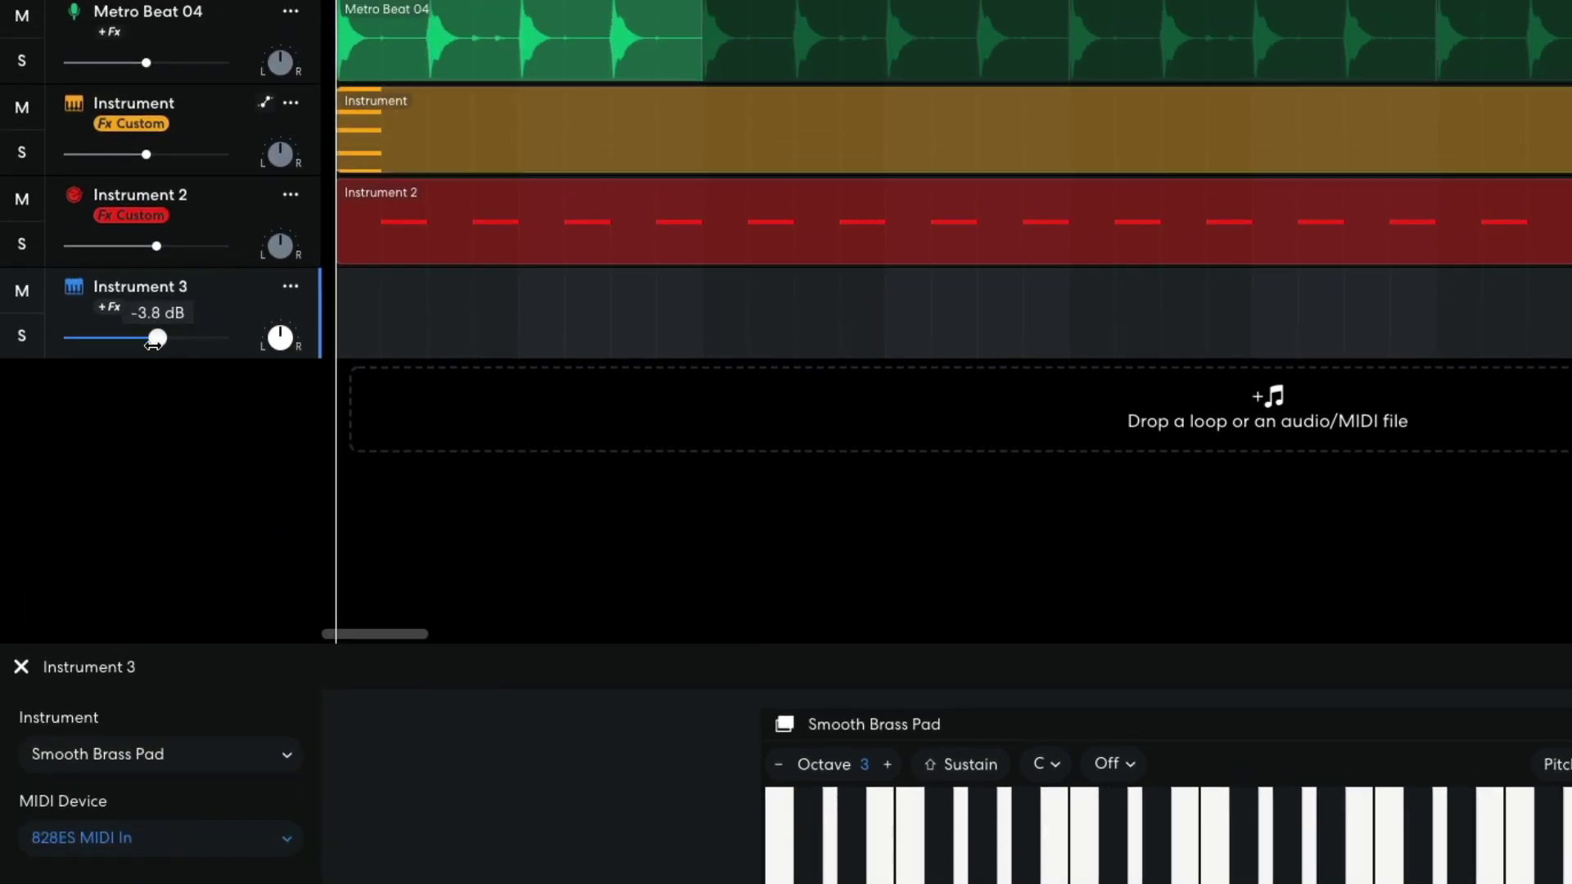
- Adjust the Instrument 3 volume and play back its held pad chord
key(shift)
drag(125, 346, 137, 349)
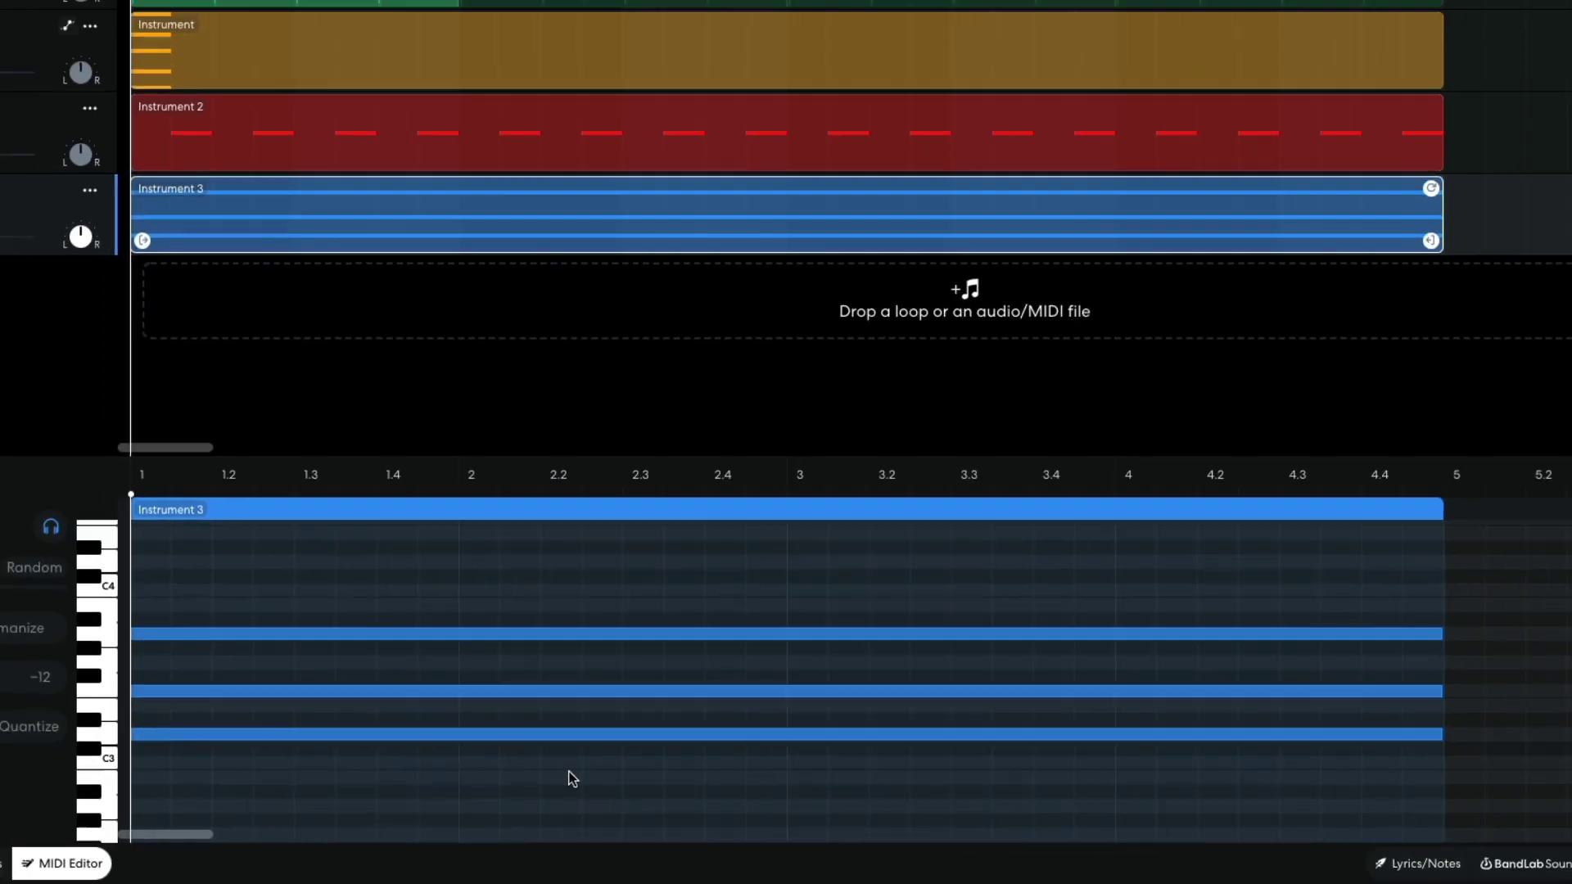
key(space)
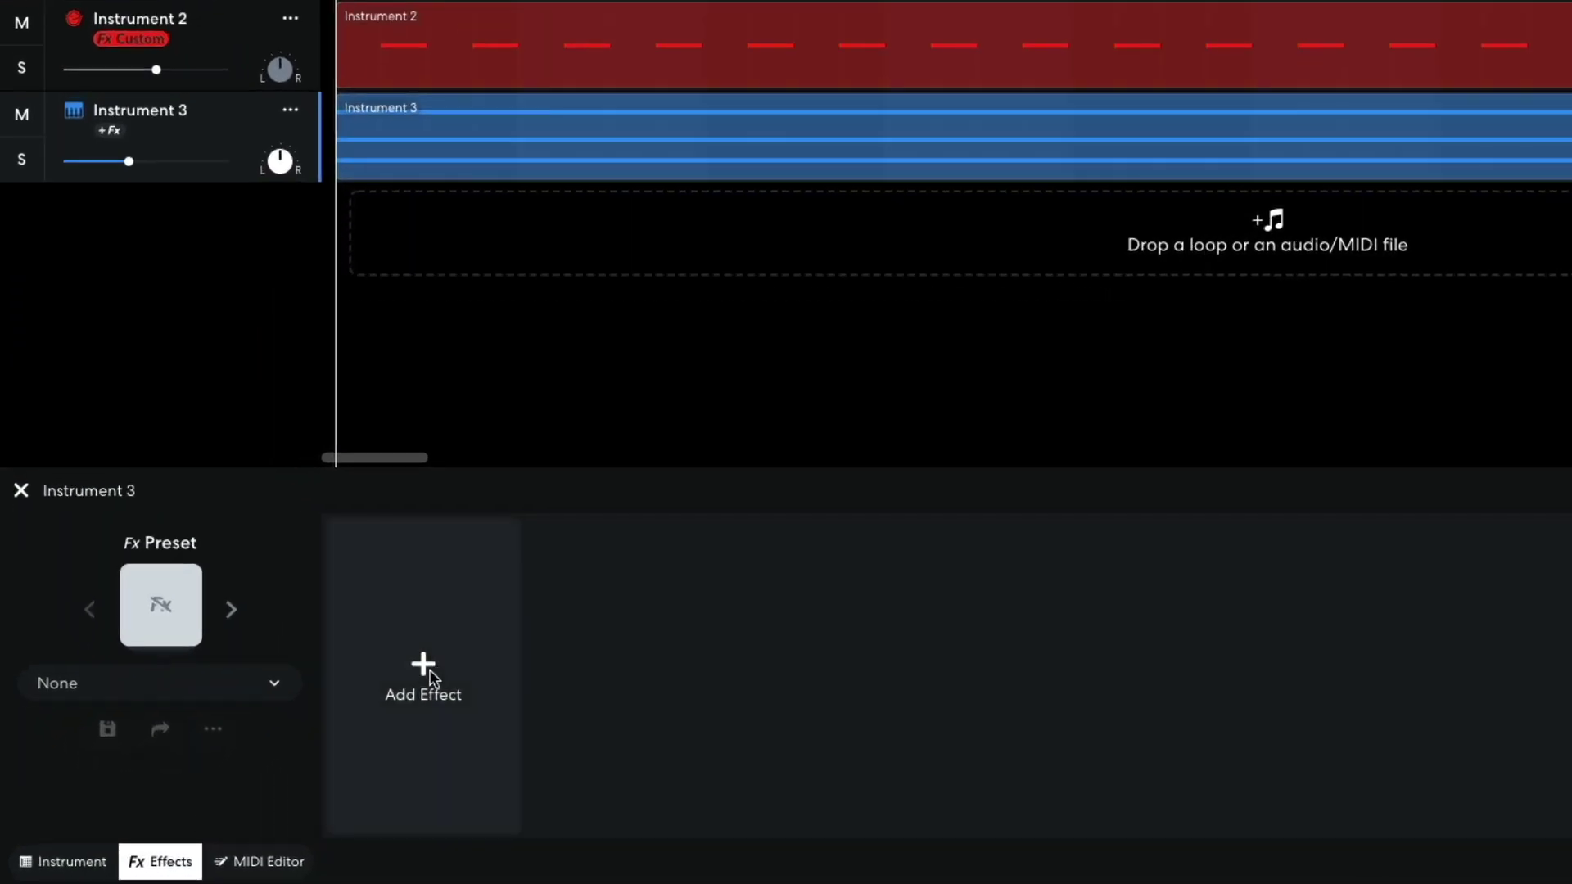
- Add the Phase 72 modulation effect to Instrument 3 and play it back briefly
click(306, 724)
click(202, 234)
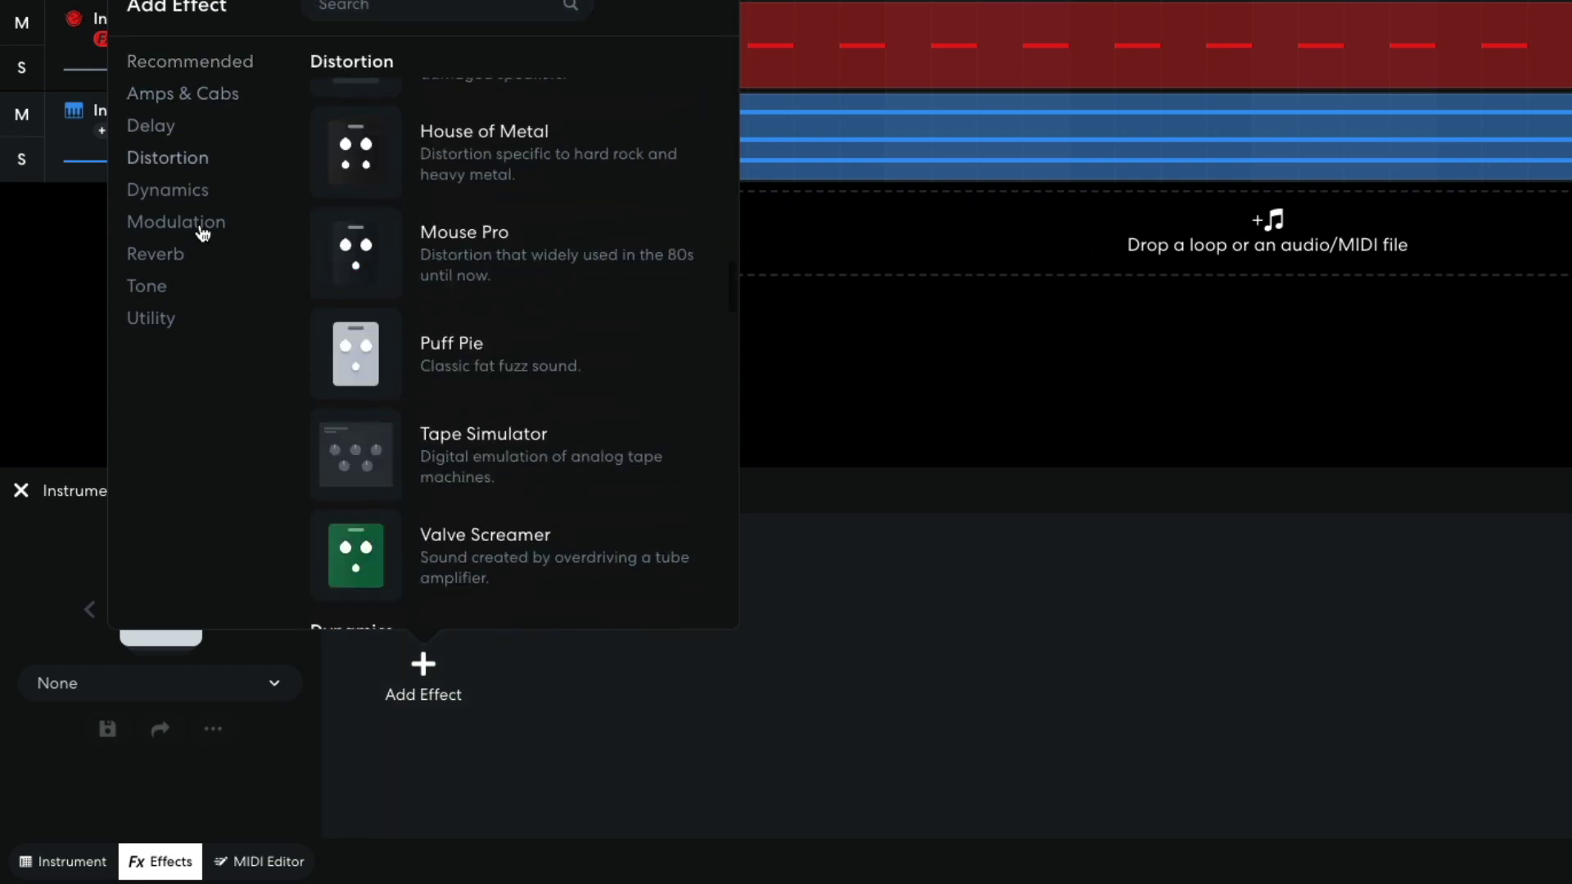
scroll(551, 376, down, 5)
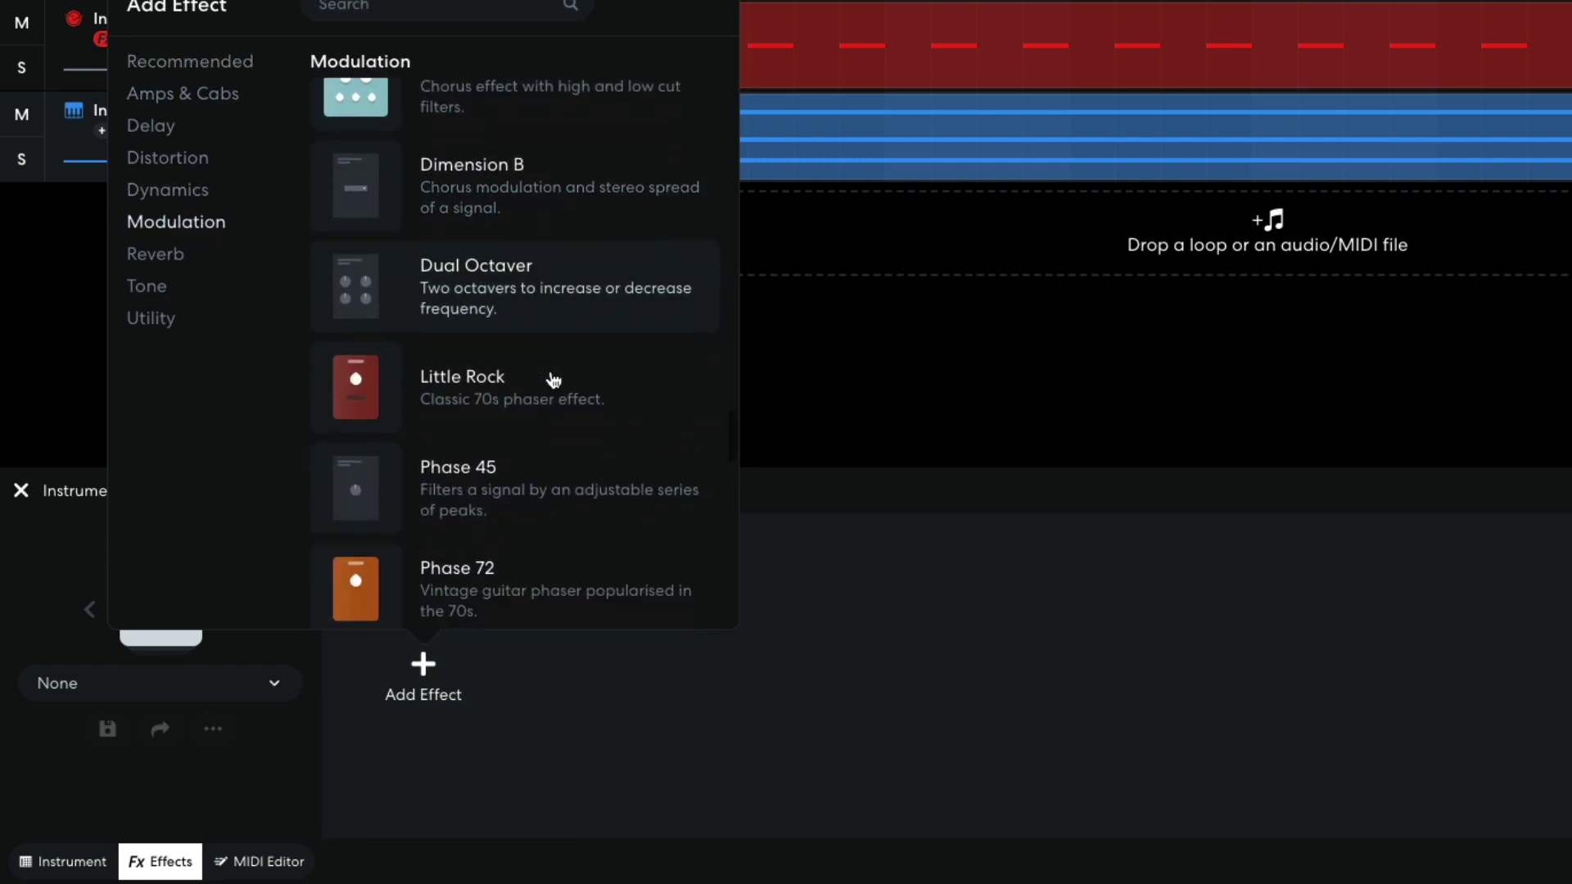
click(494, 386)
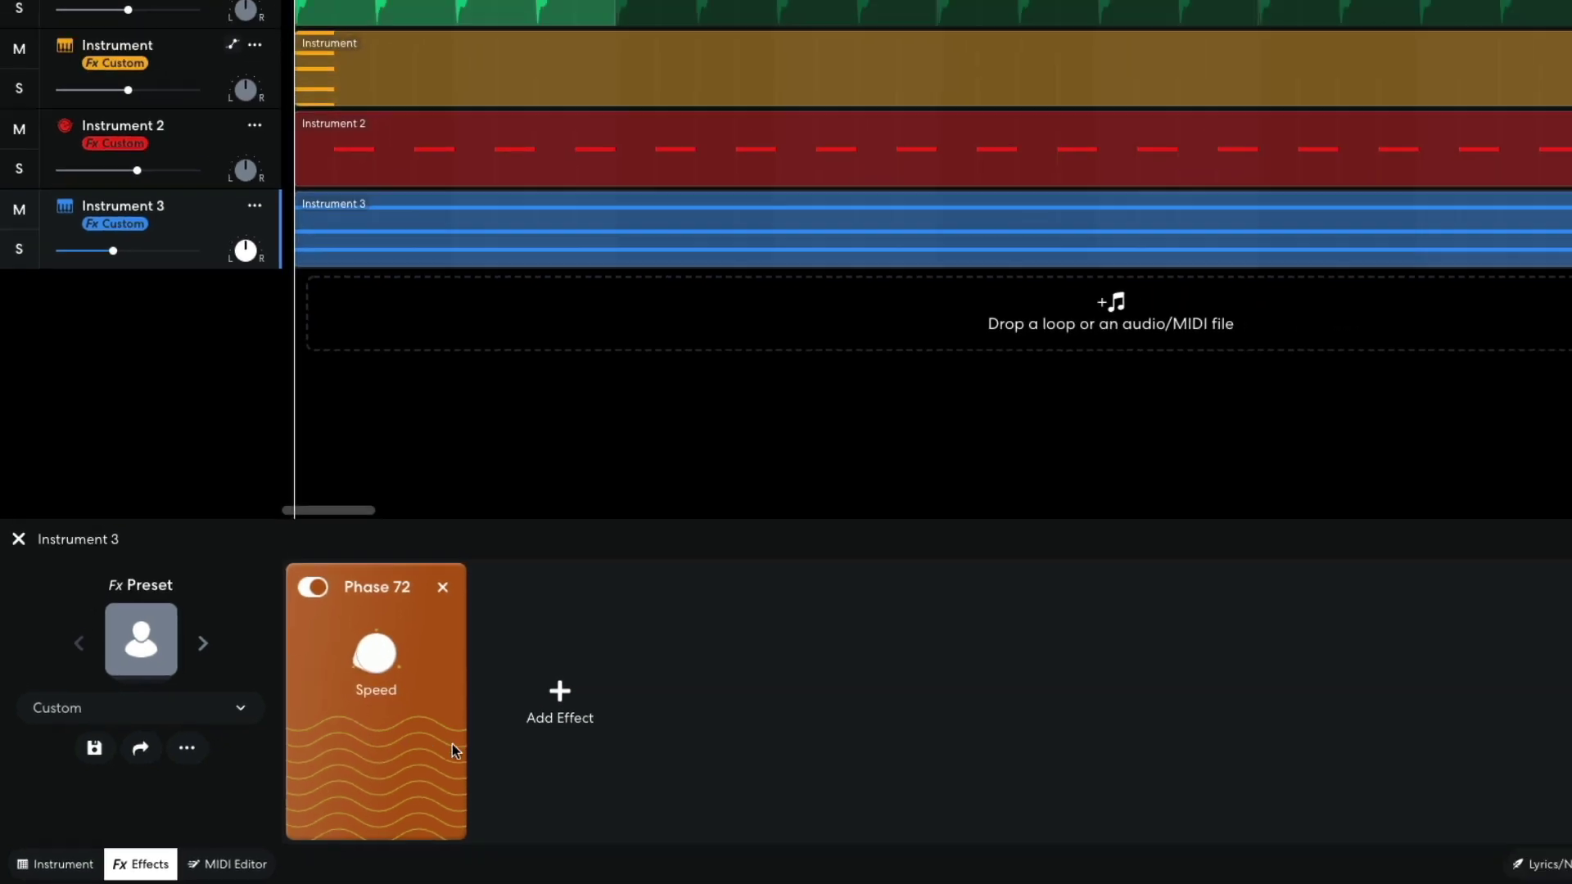
key(space)
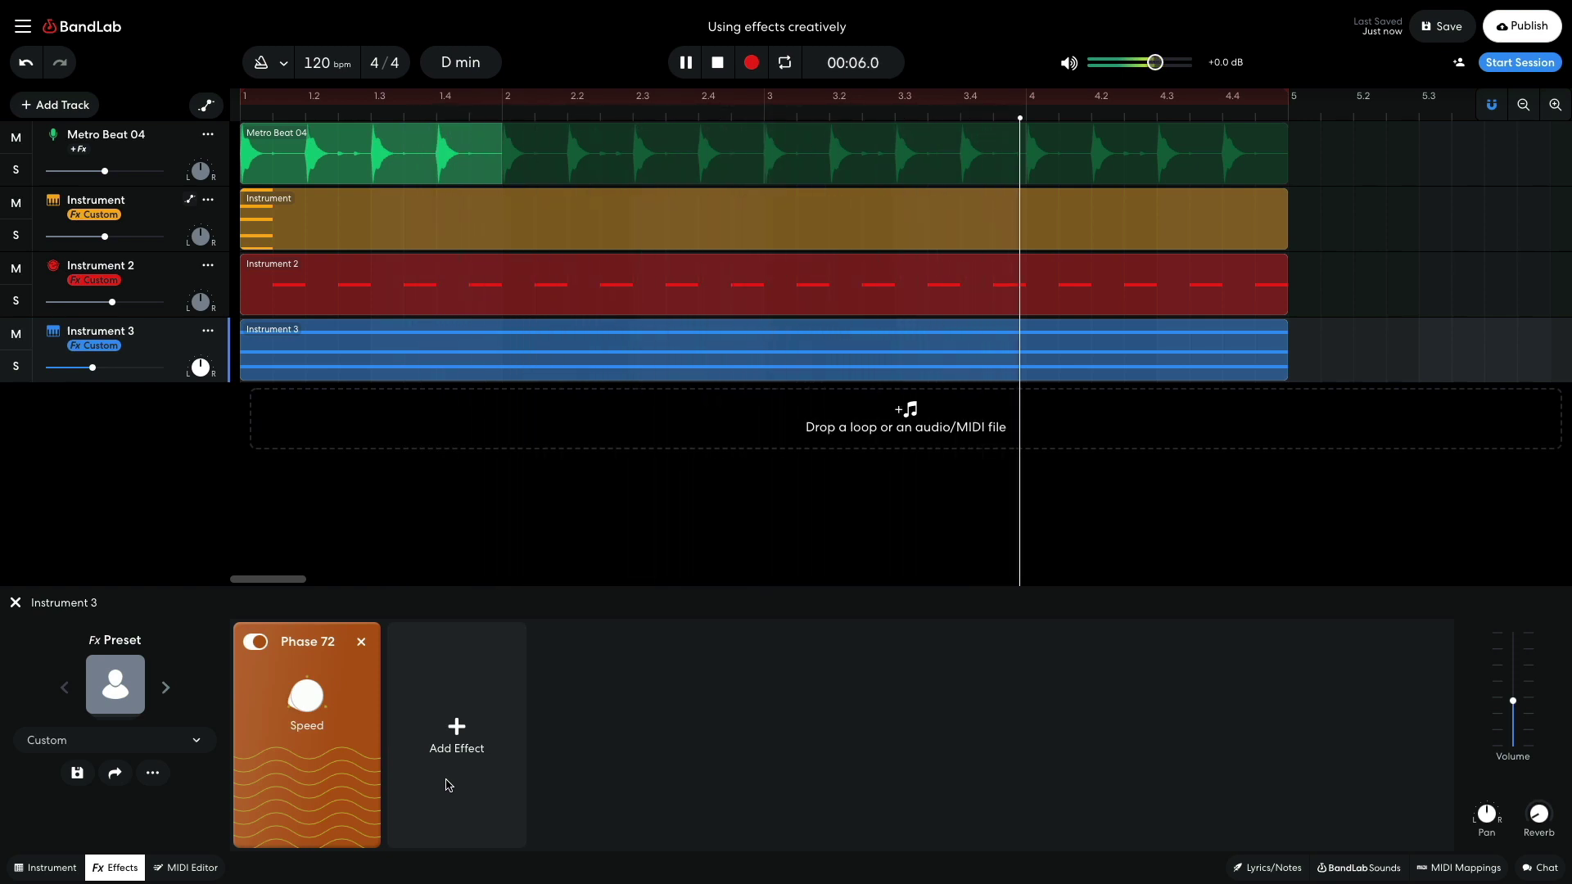
key(space)
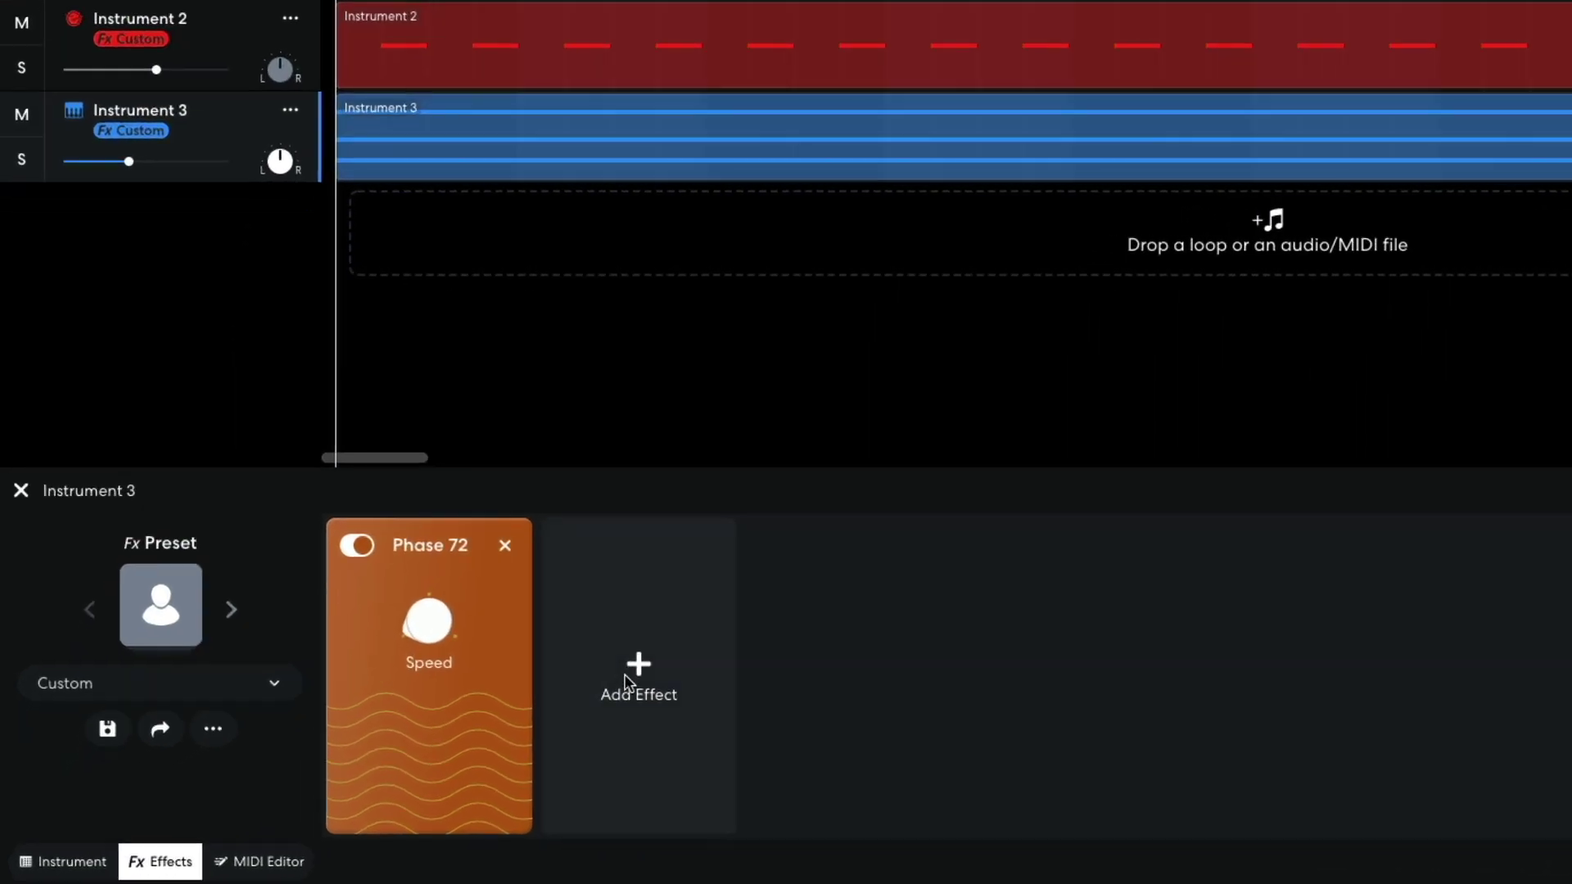
- Add ST Chorus after Phase 72 on Instrument 3 with Depth 88%, then preview it
click(456, 741)
click(432, 227)
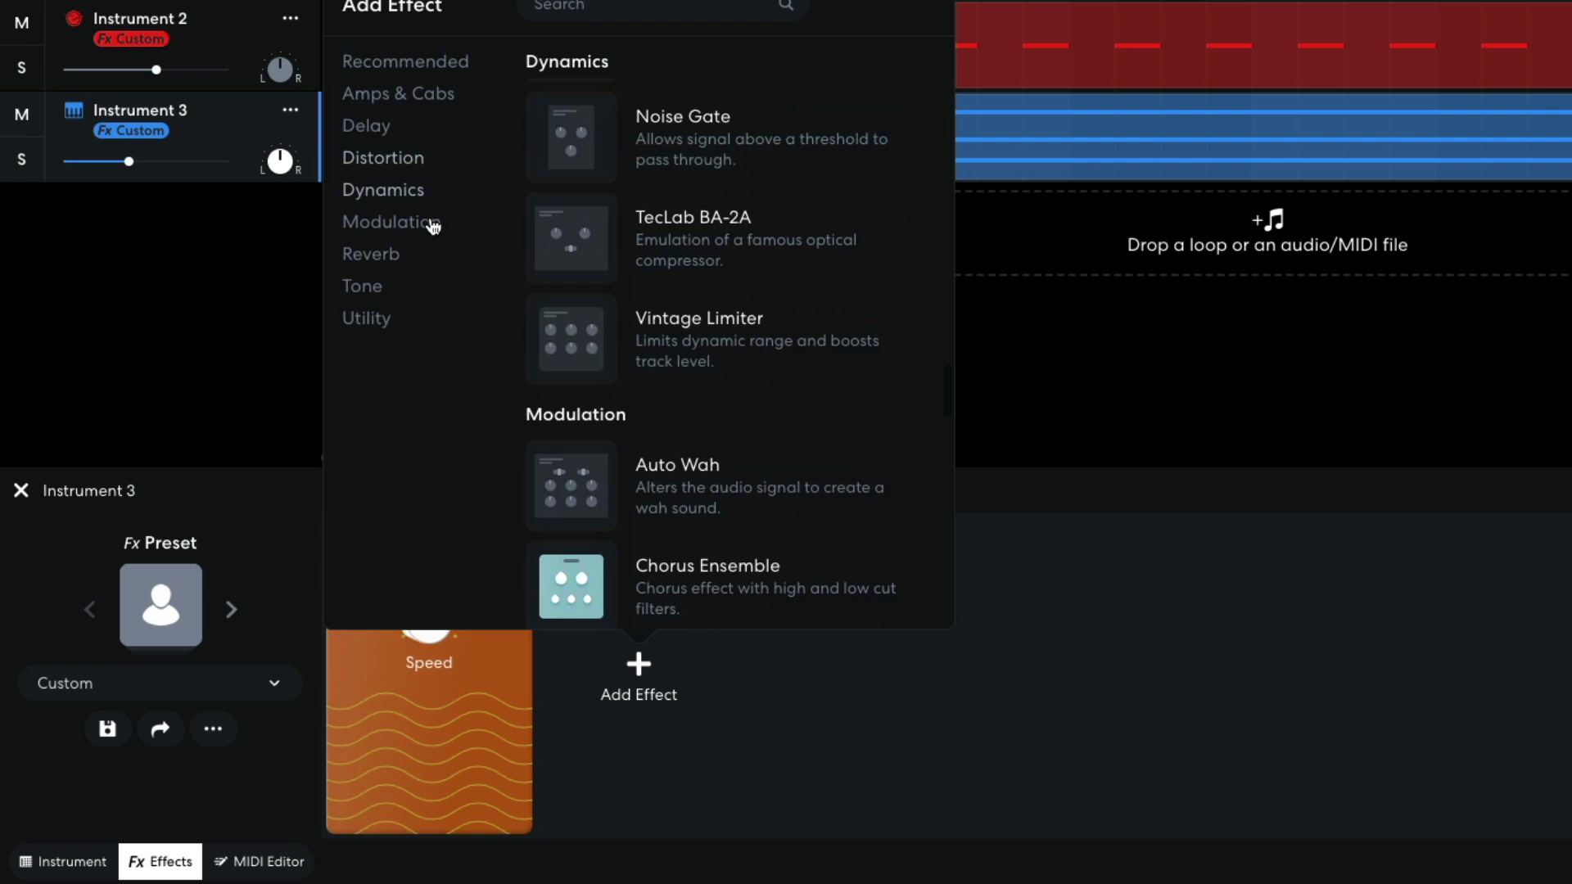
scroll(747, 375, down, 3)
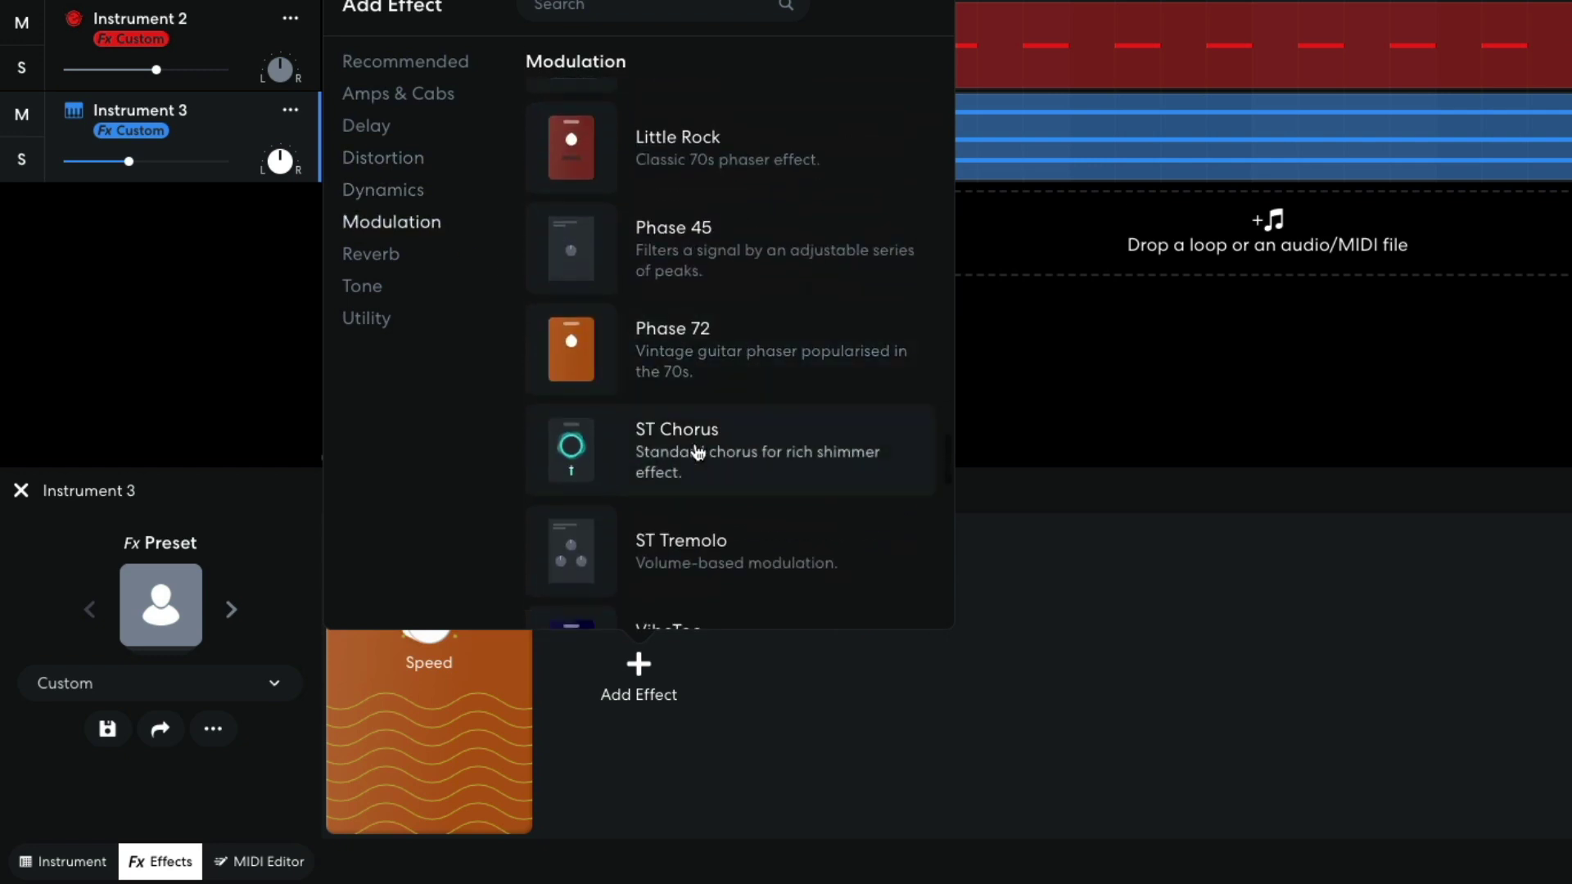
click(696, 452)
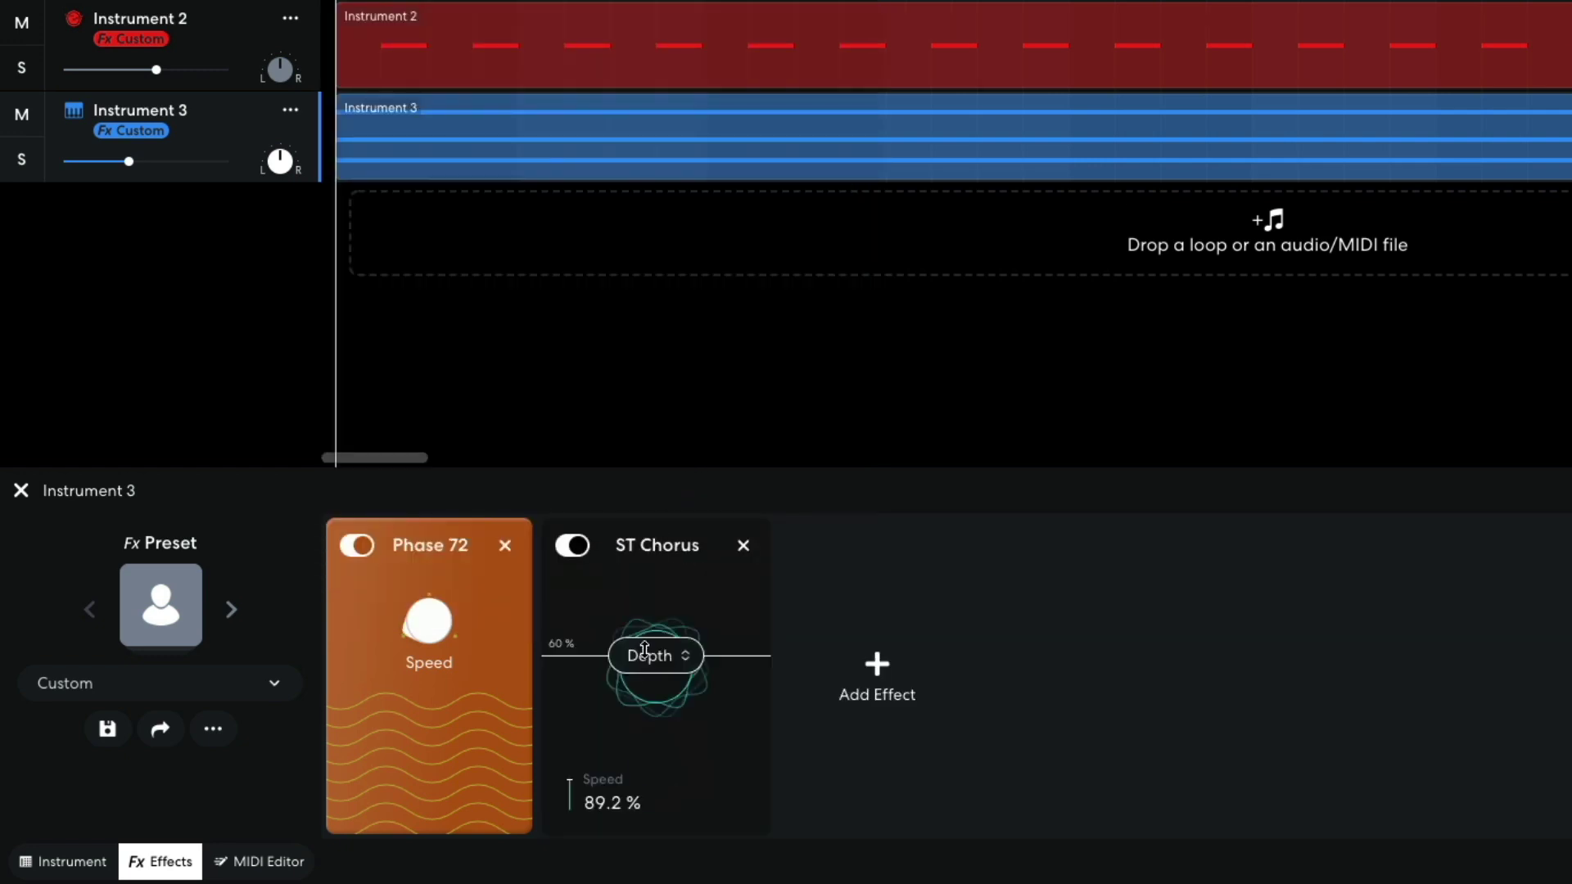
drag(650, 652, 633, 619)
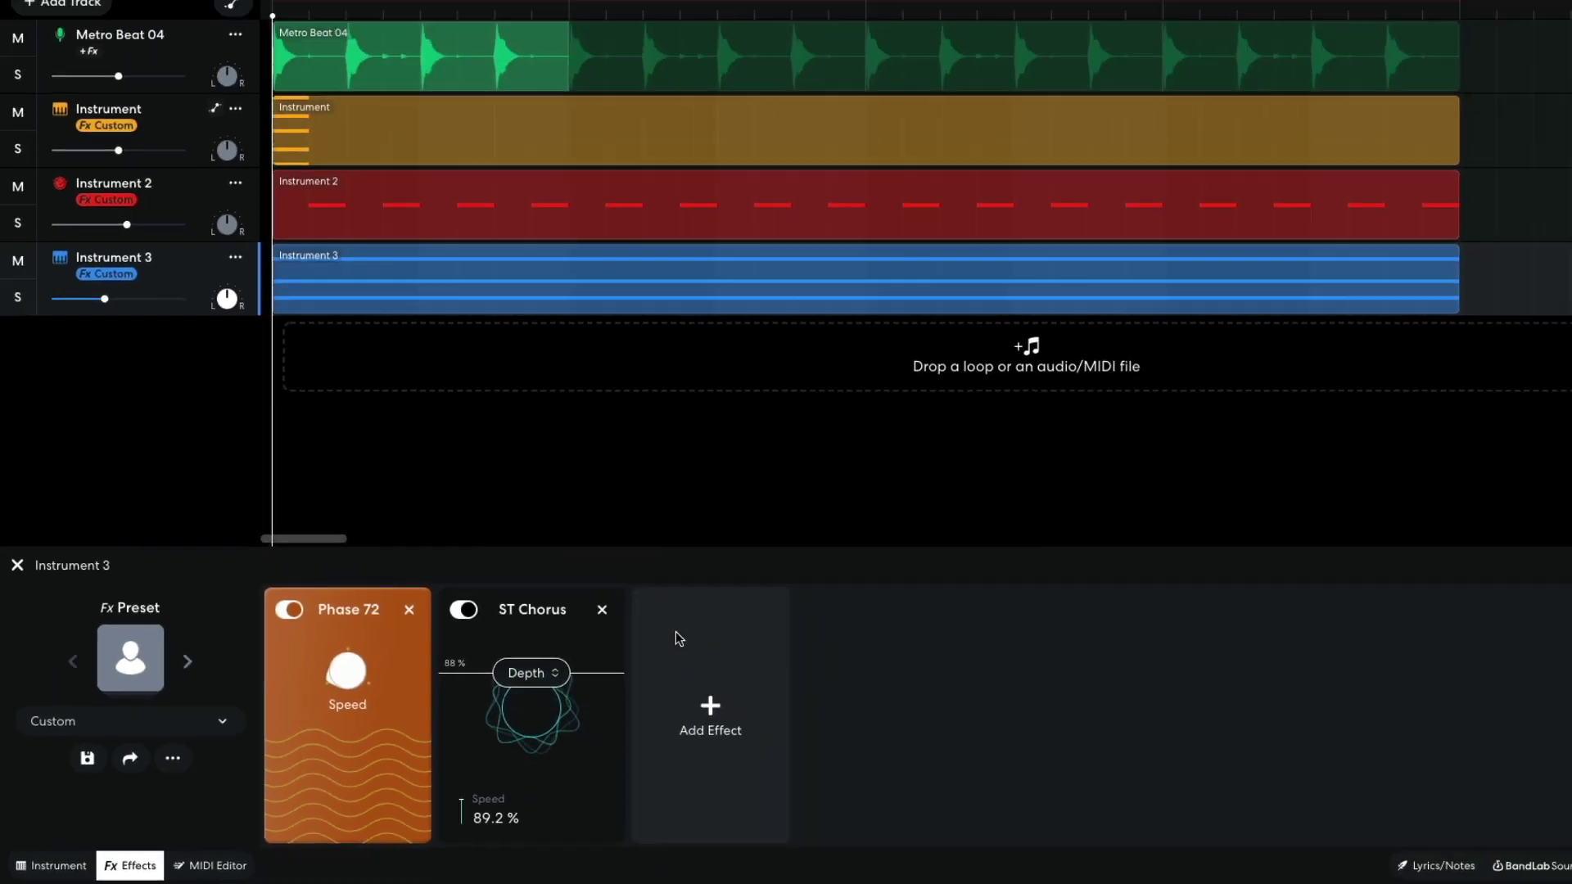
key(space)
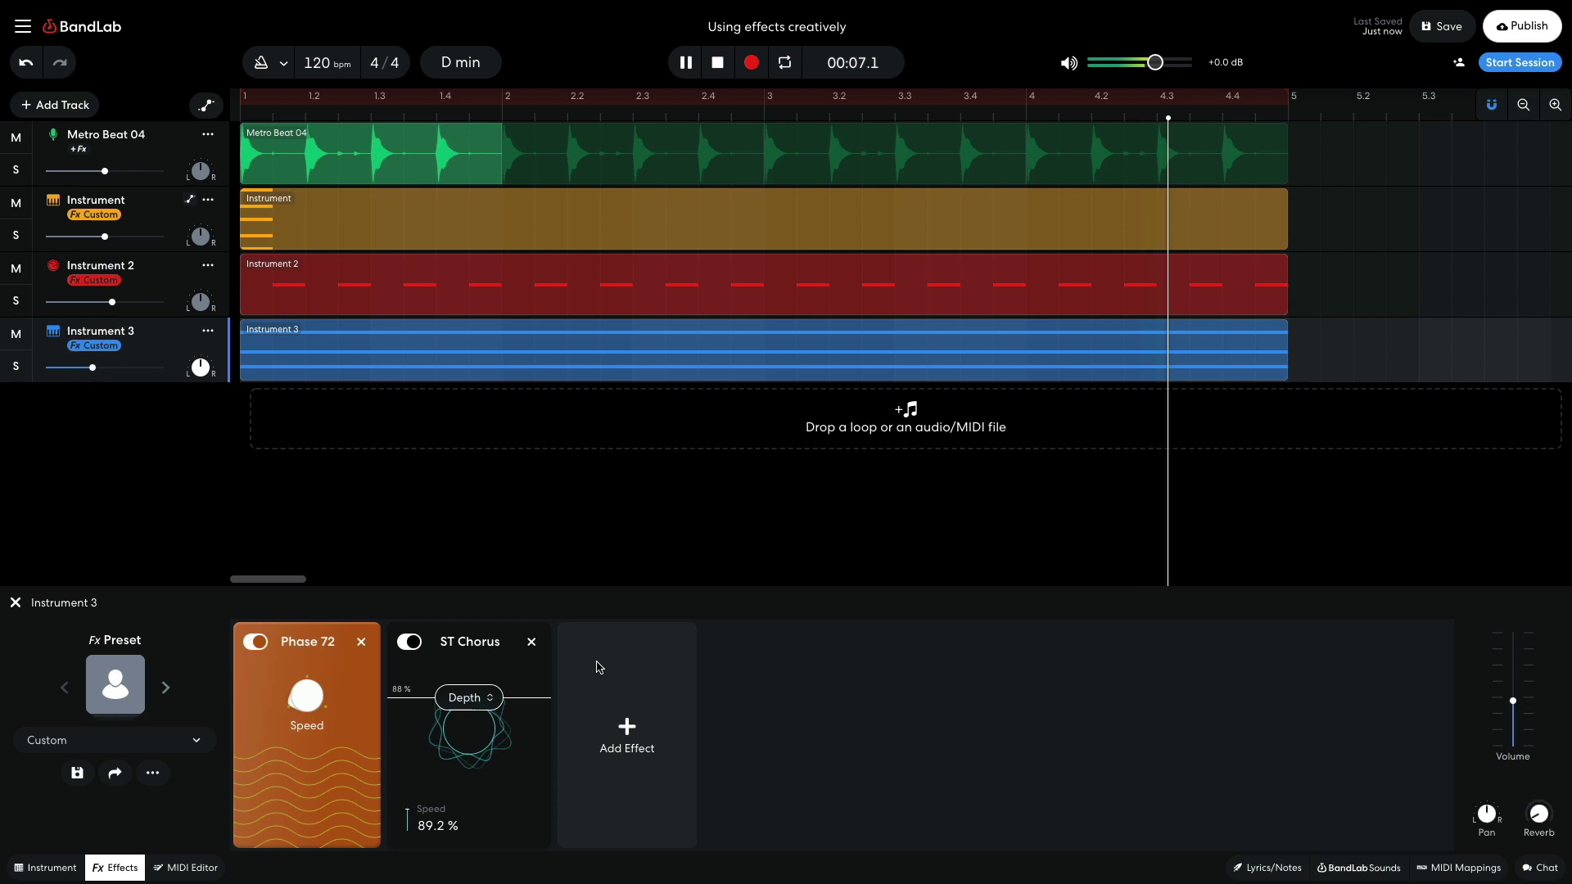
key(space)
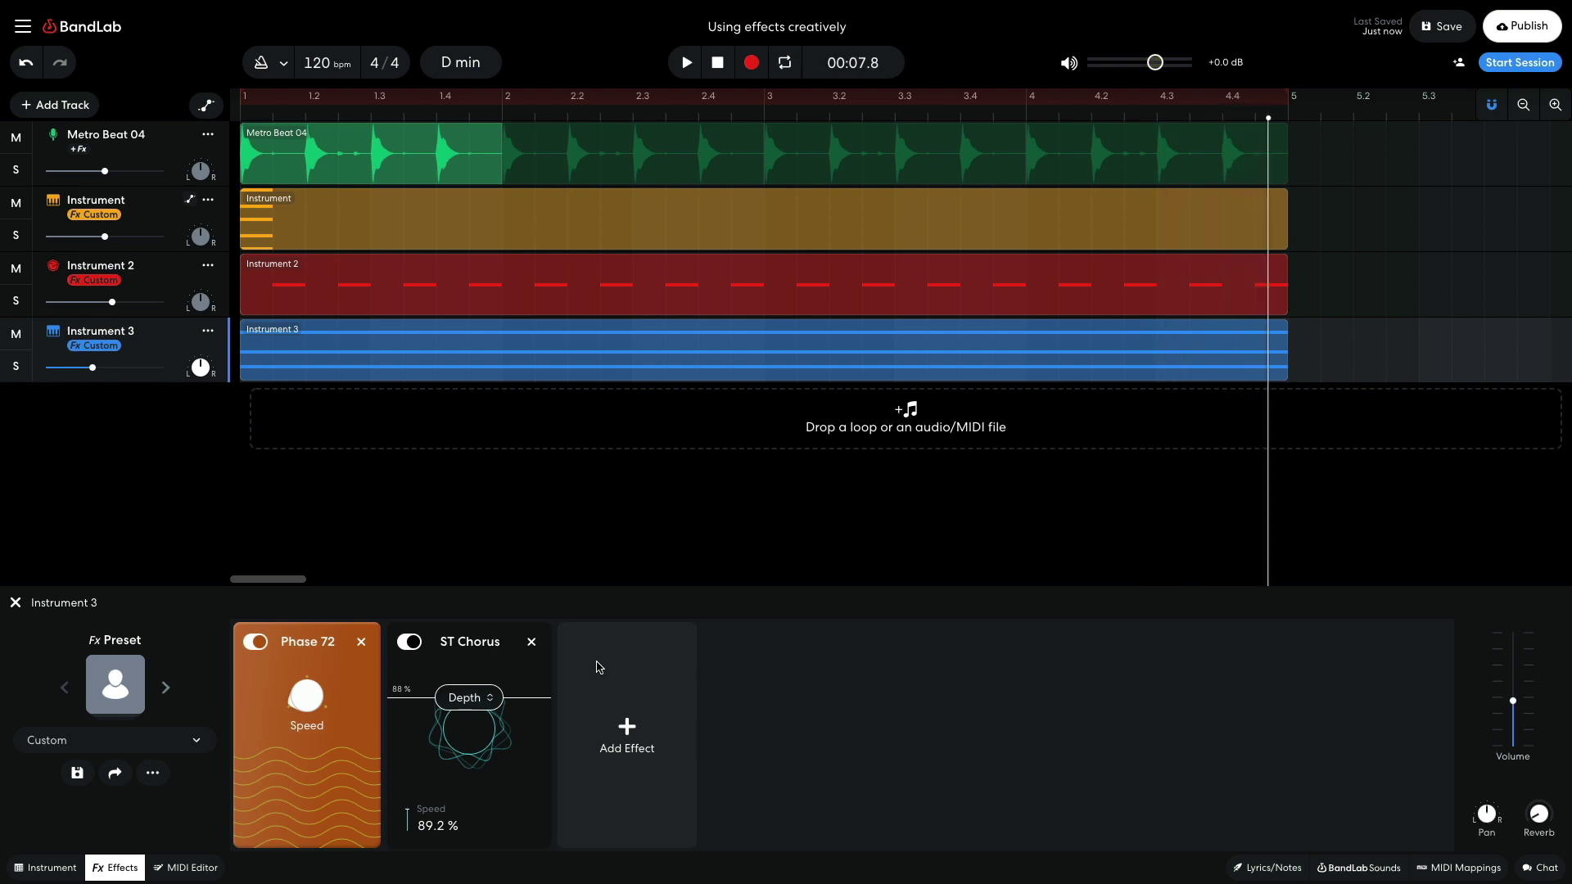
- Add Studio Reverb after ST Chorus with Size raised to 81%, then start playback
click(688, 706)
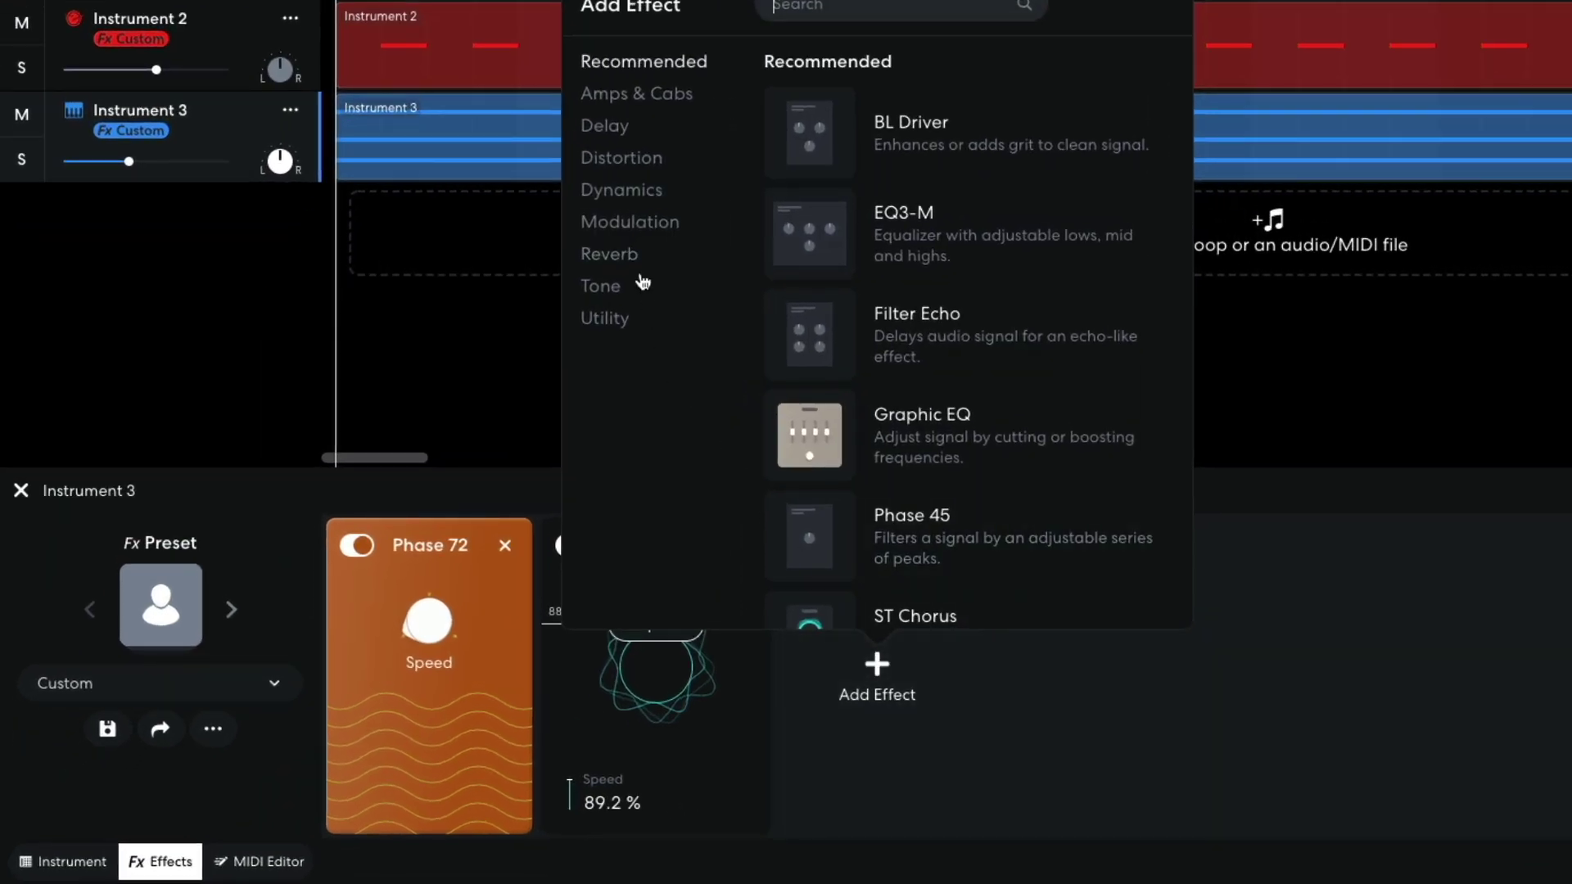
click(636, 256)
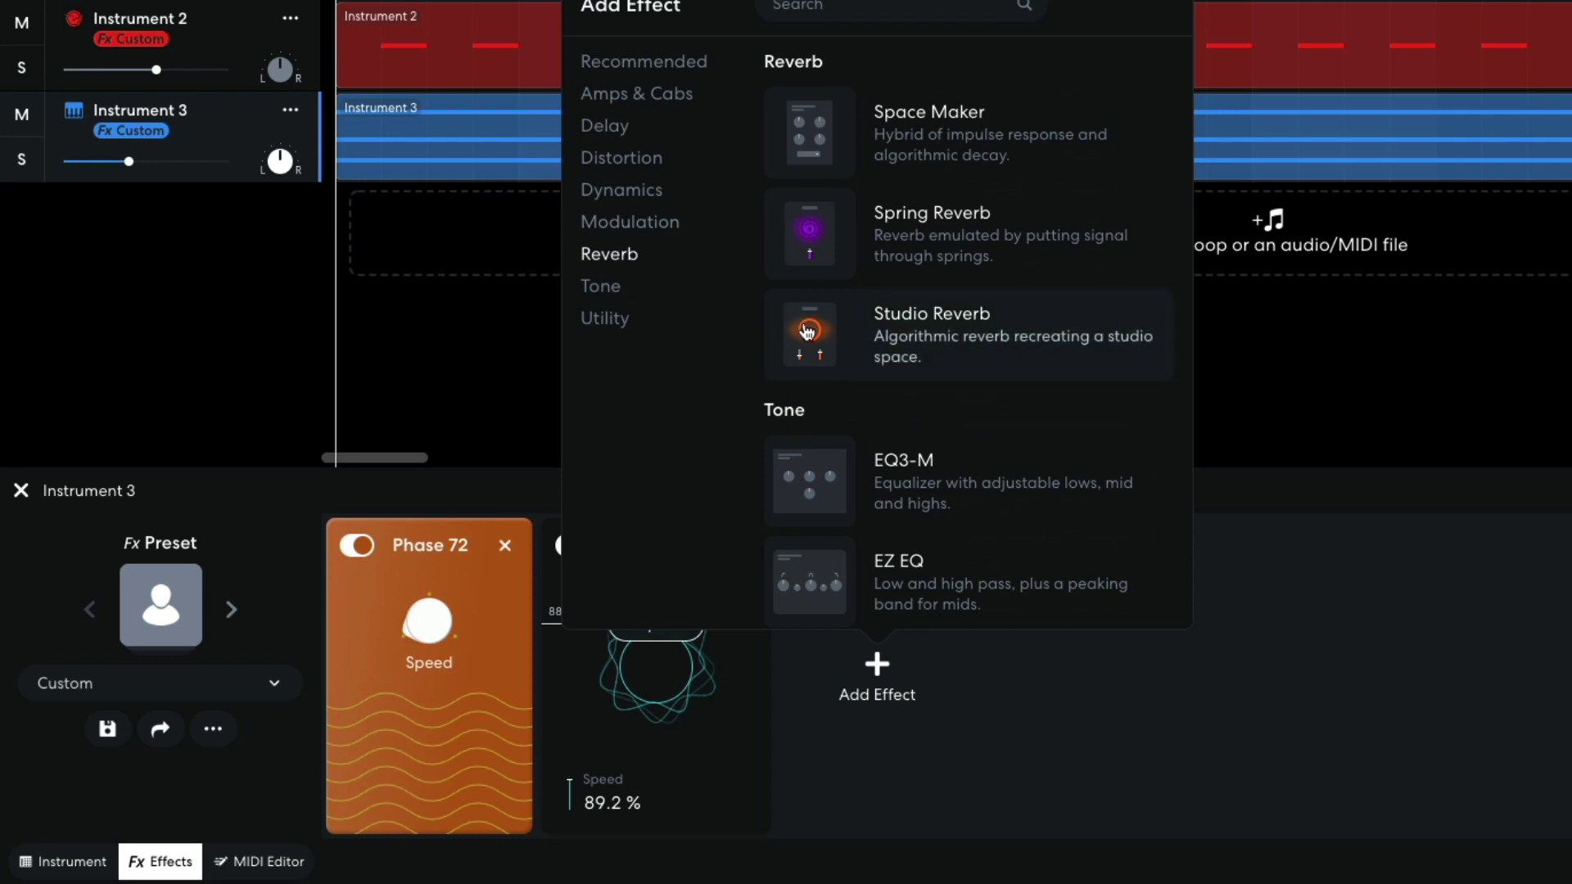
click(808, 331)
drag(910, 651, 906, 634)
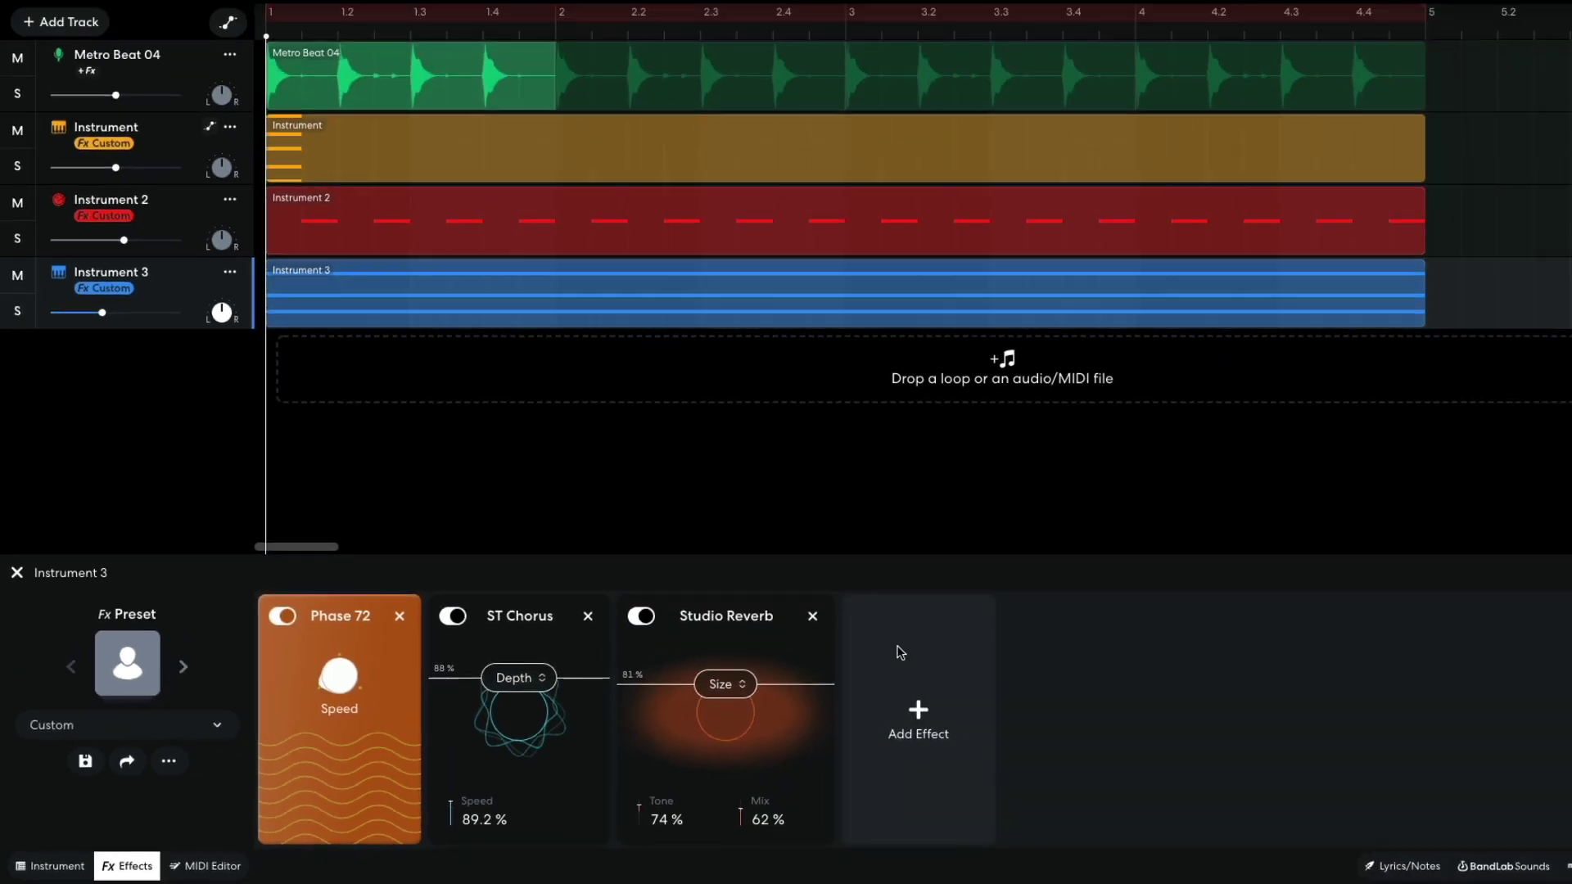
key(space)
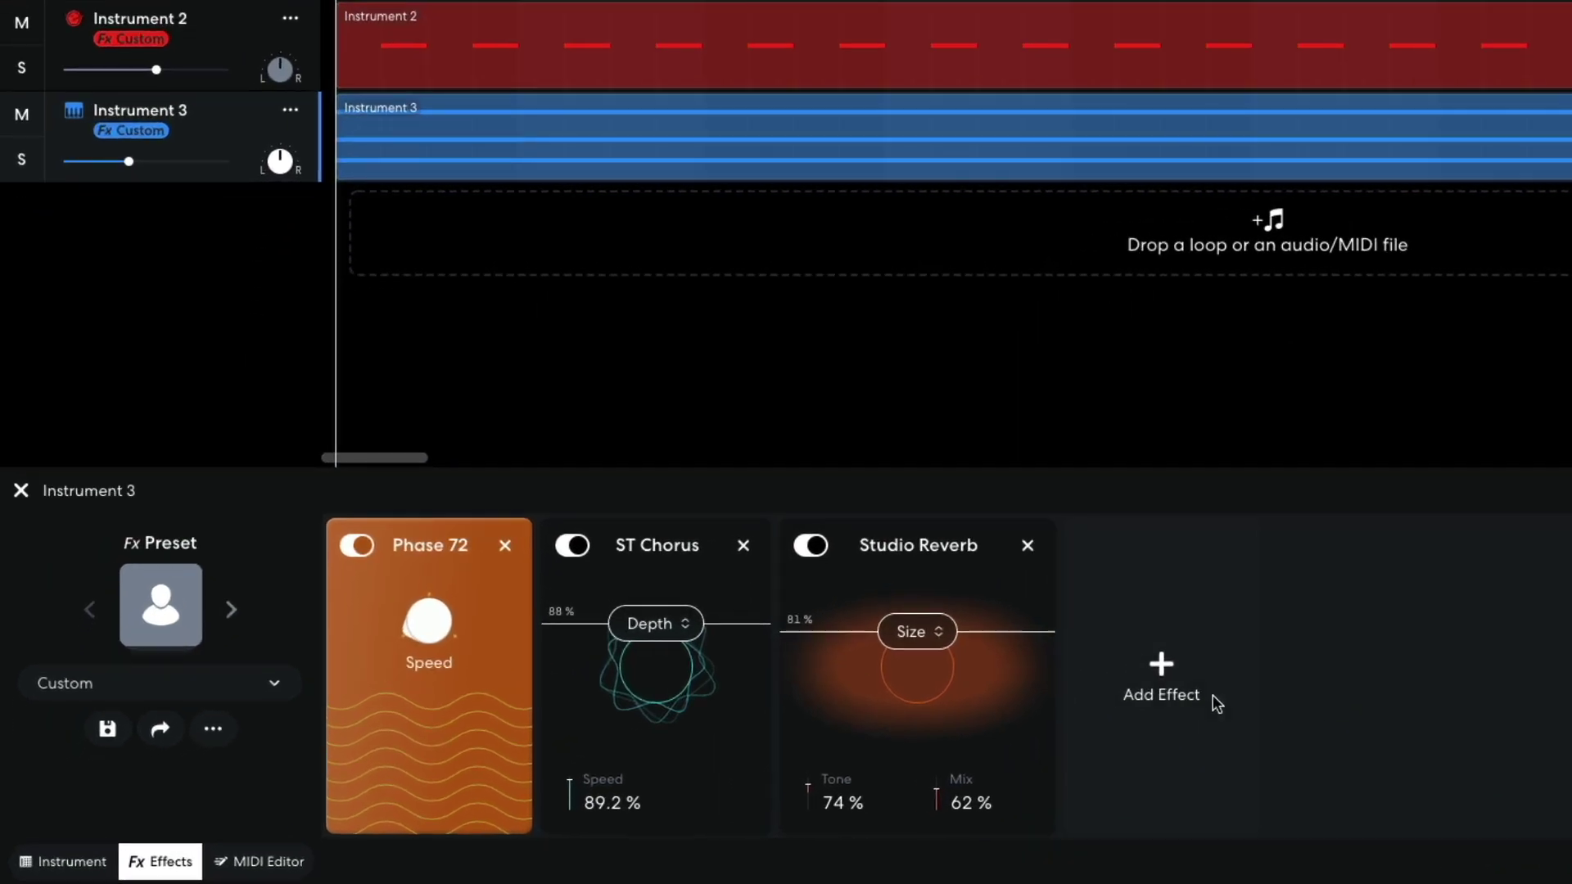
- Add a Multi Filter from Tone effects after the reverb and set its type to Highpass
click(835, 741)
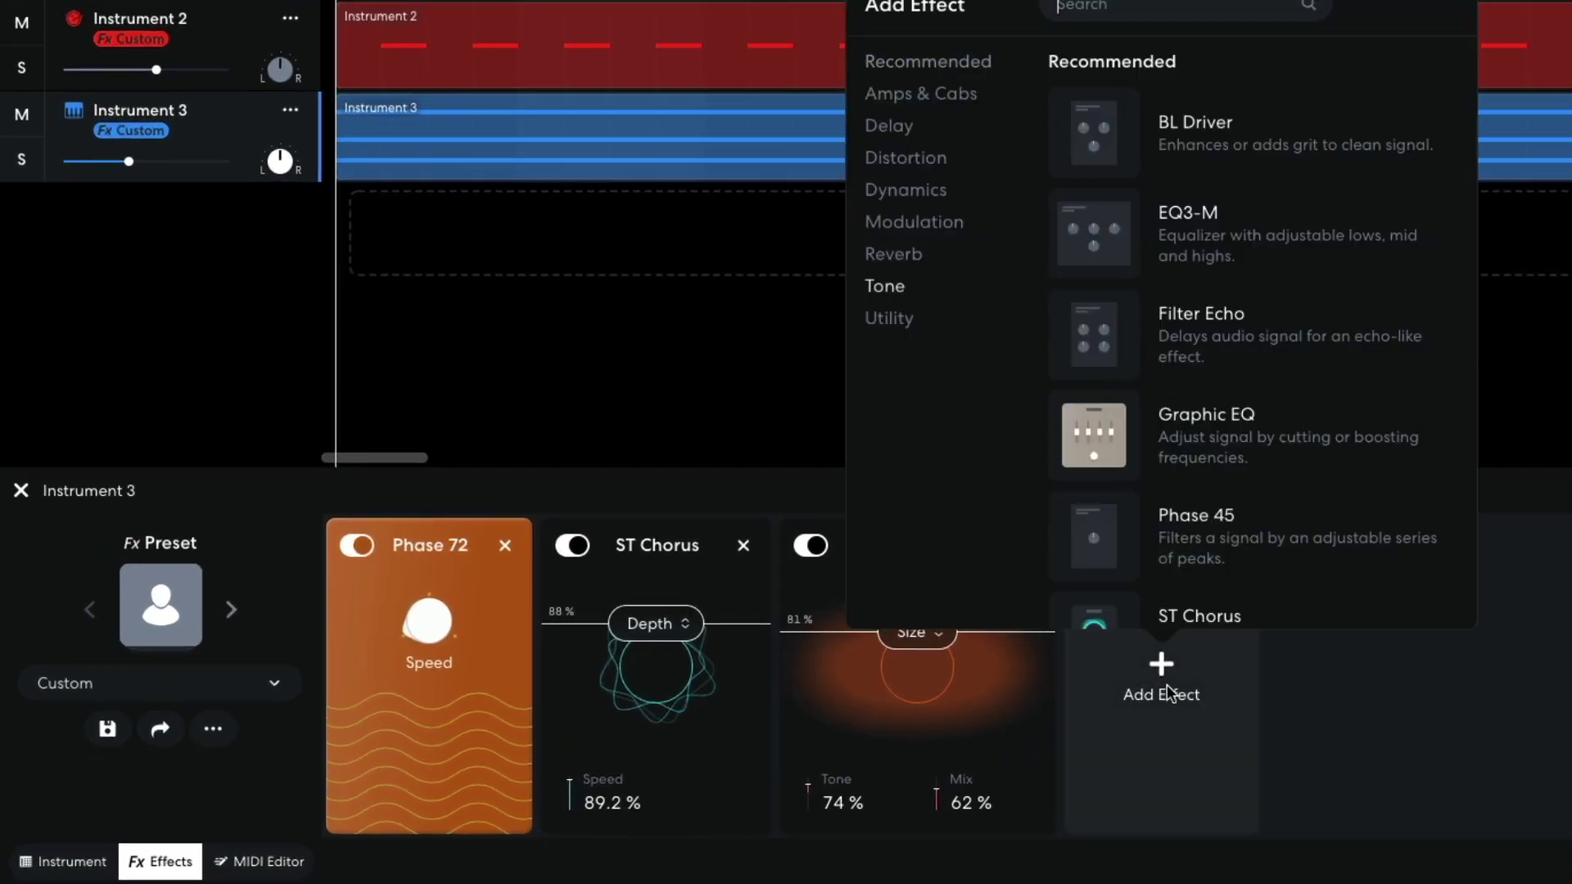
click(889, 288)
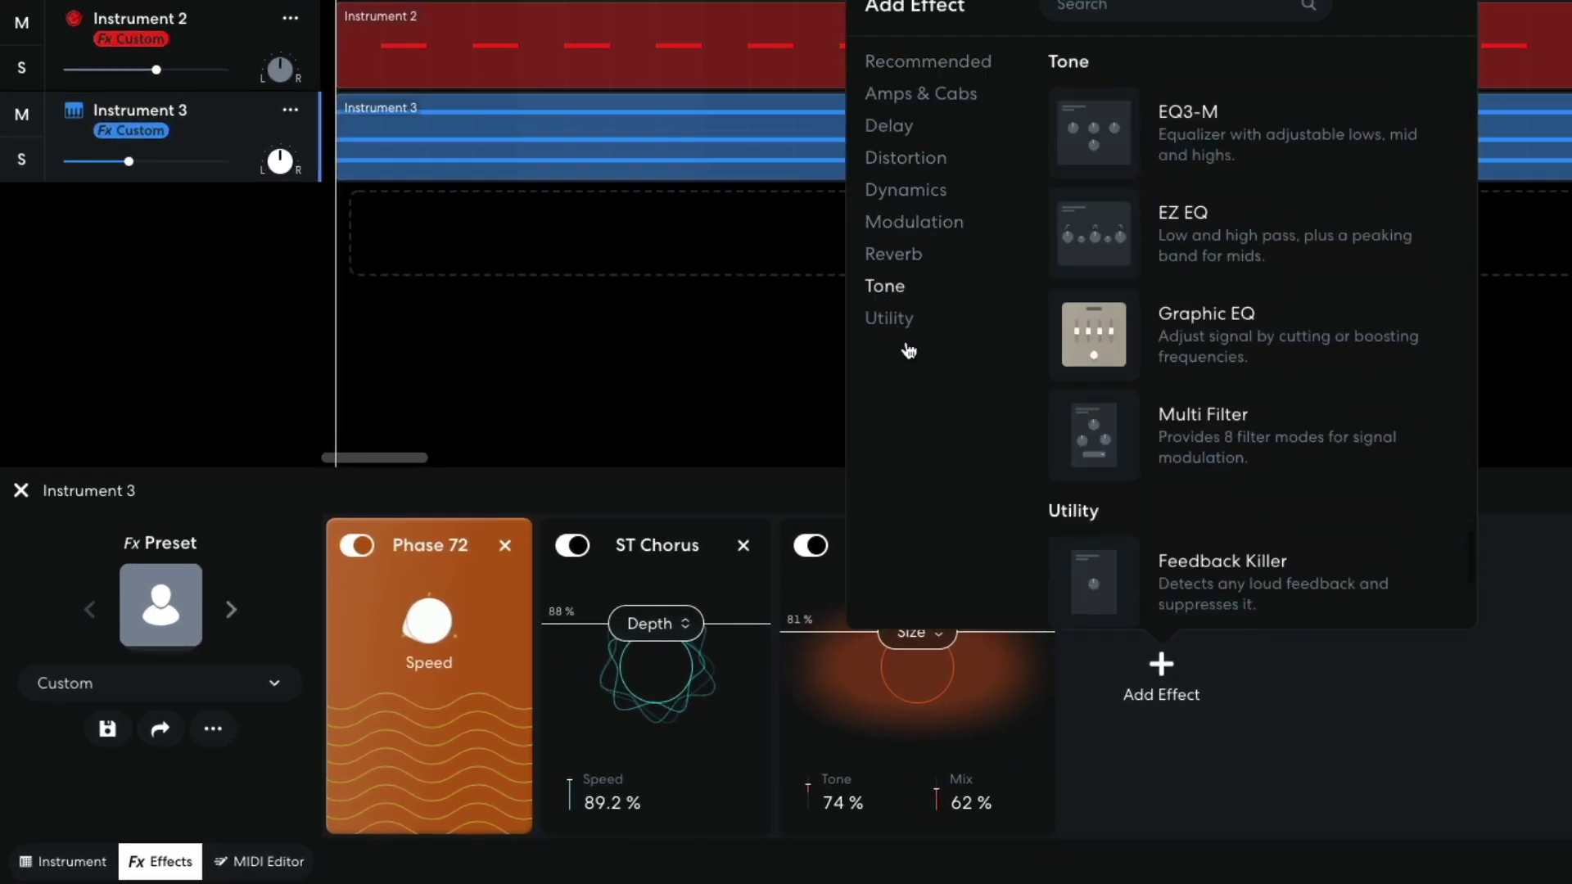
click(1078, 435)
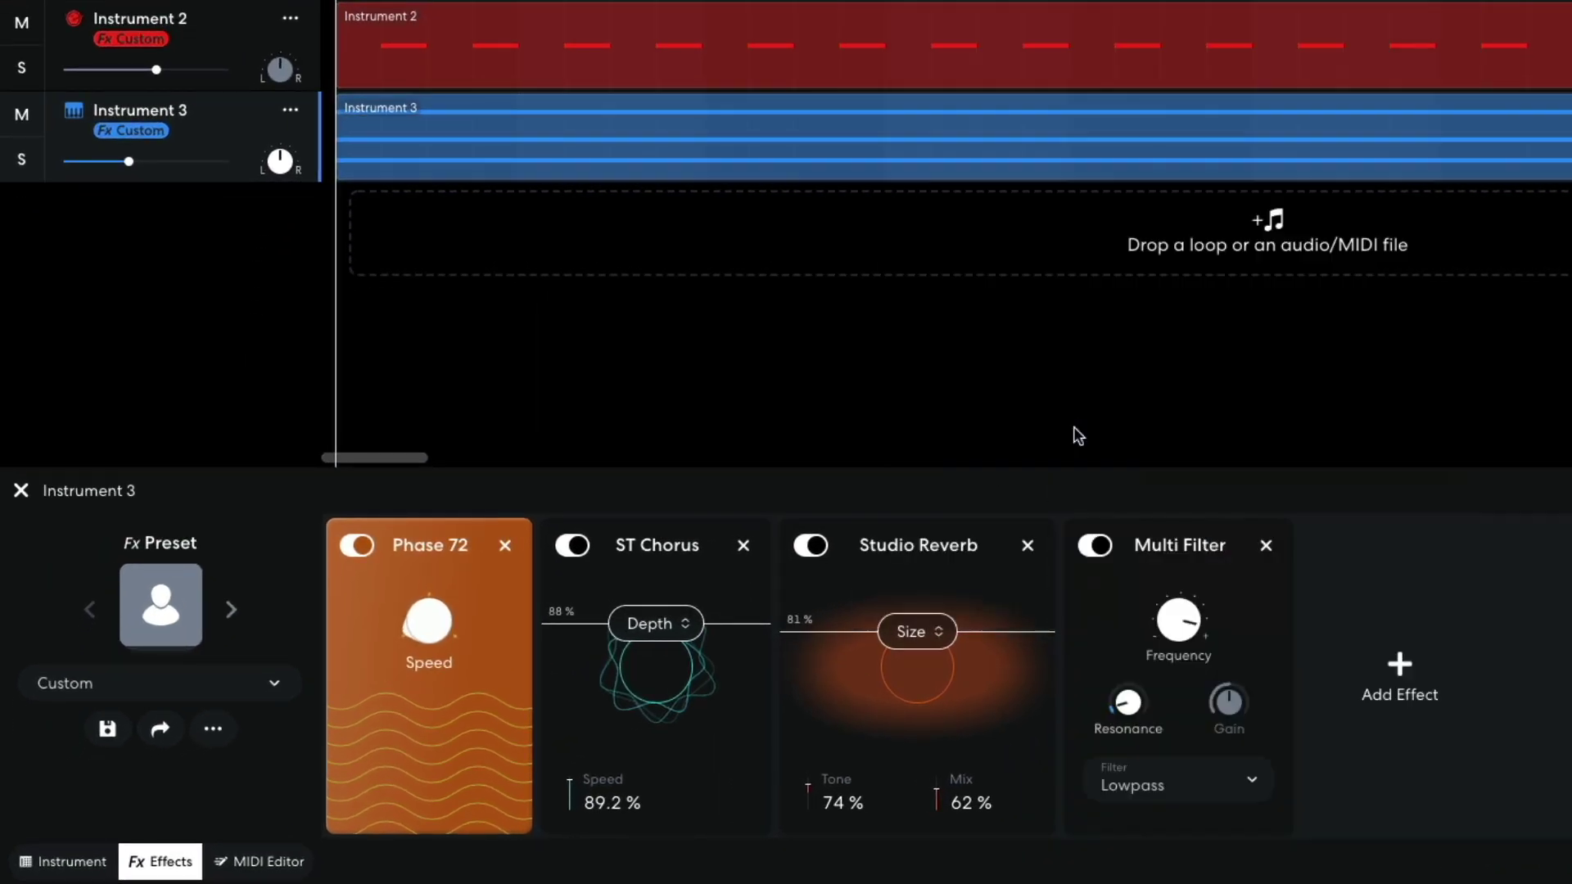
click(1176, 788)
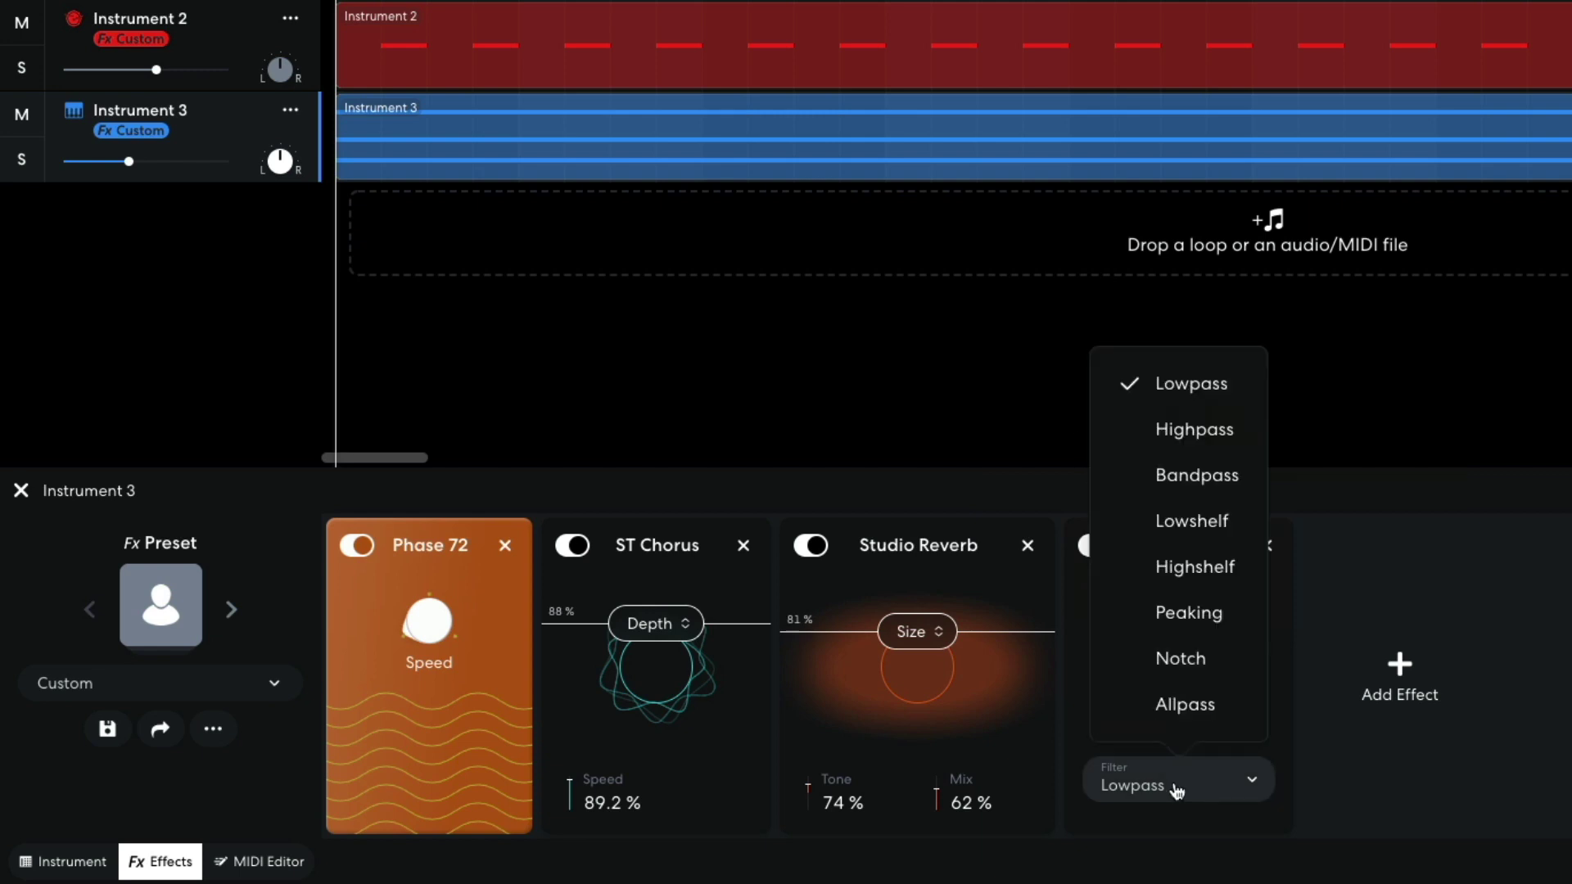
click(1201, 443)
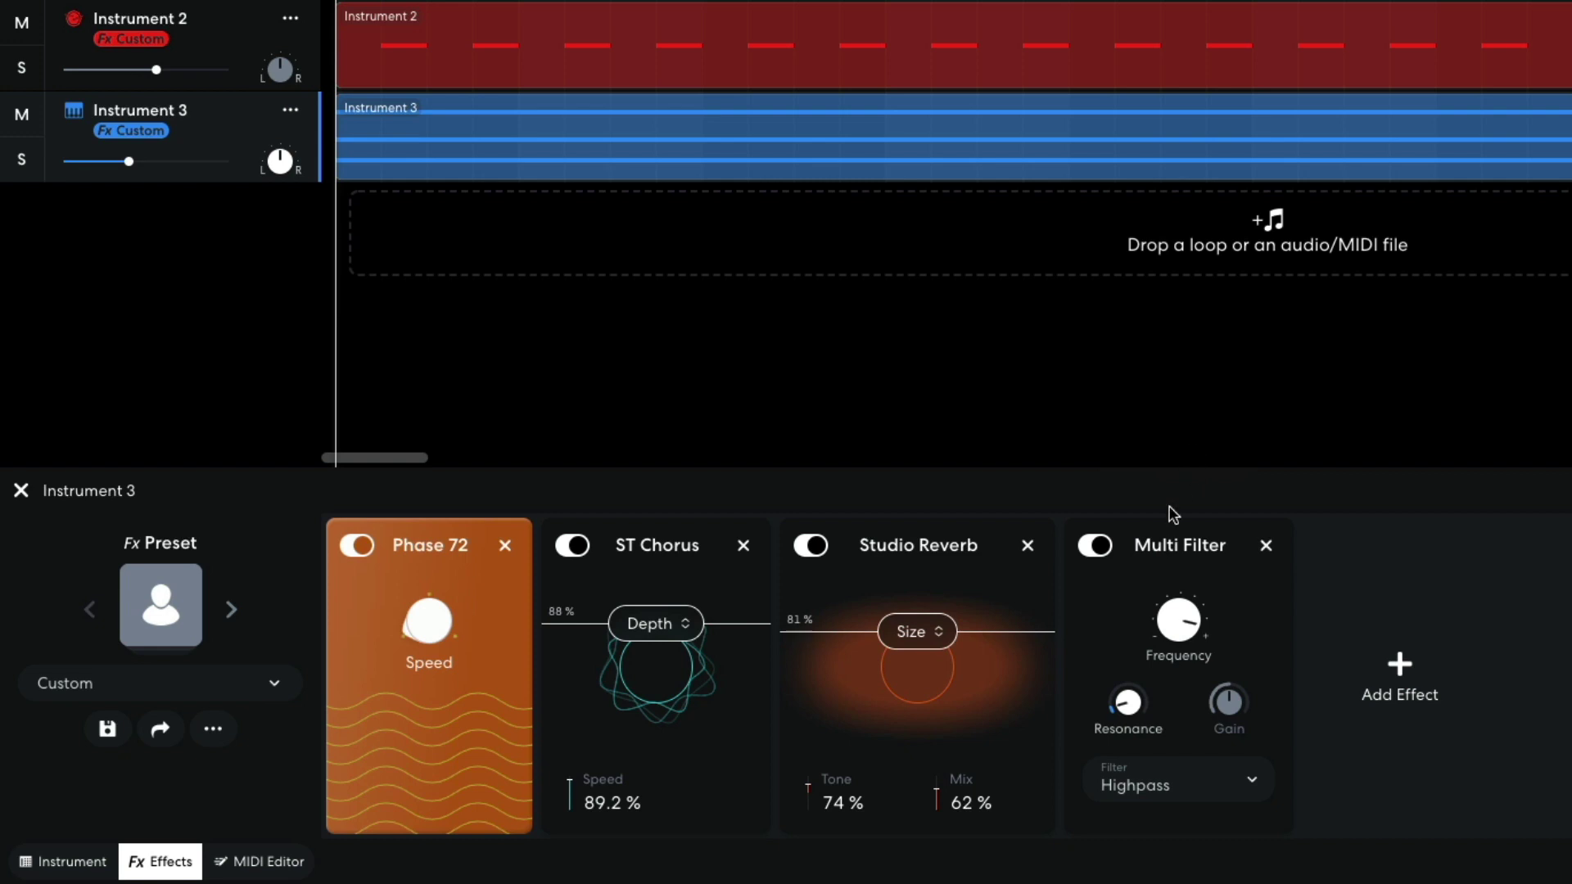
- Raise the filter Resonance to 7.1 and lower Frequency to 1898 Hz while listening
drag(1127, 701, 1120, 426)
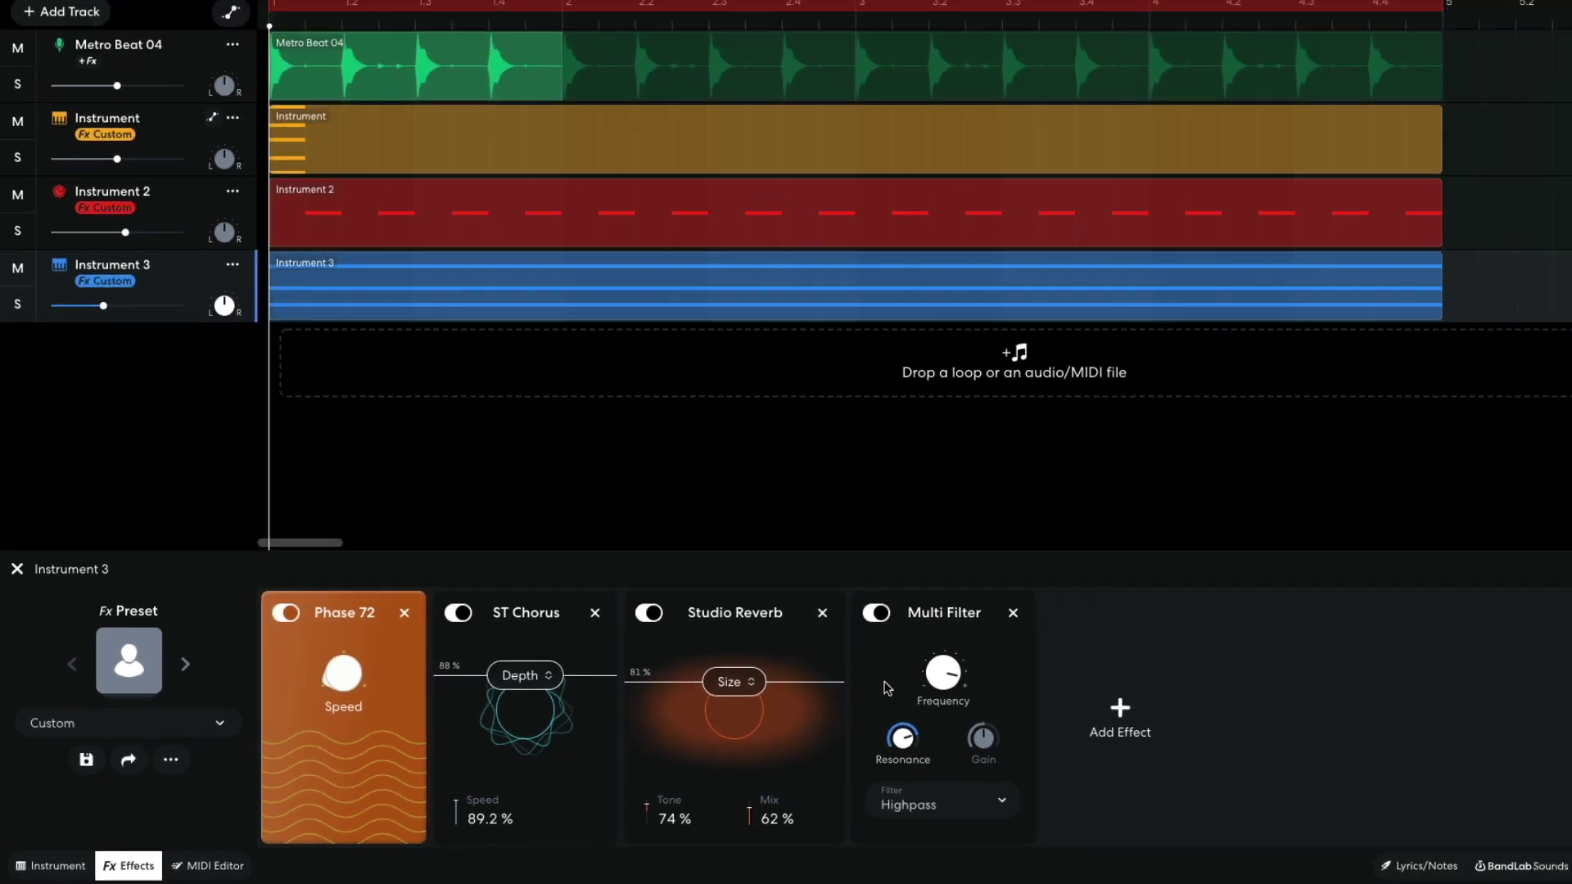
key(space)
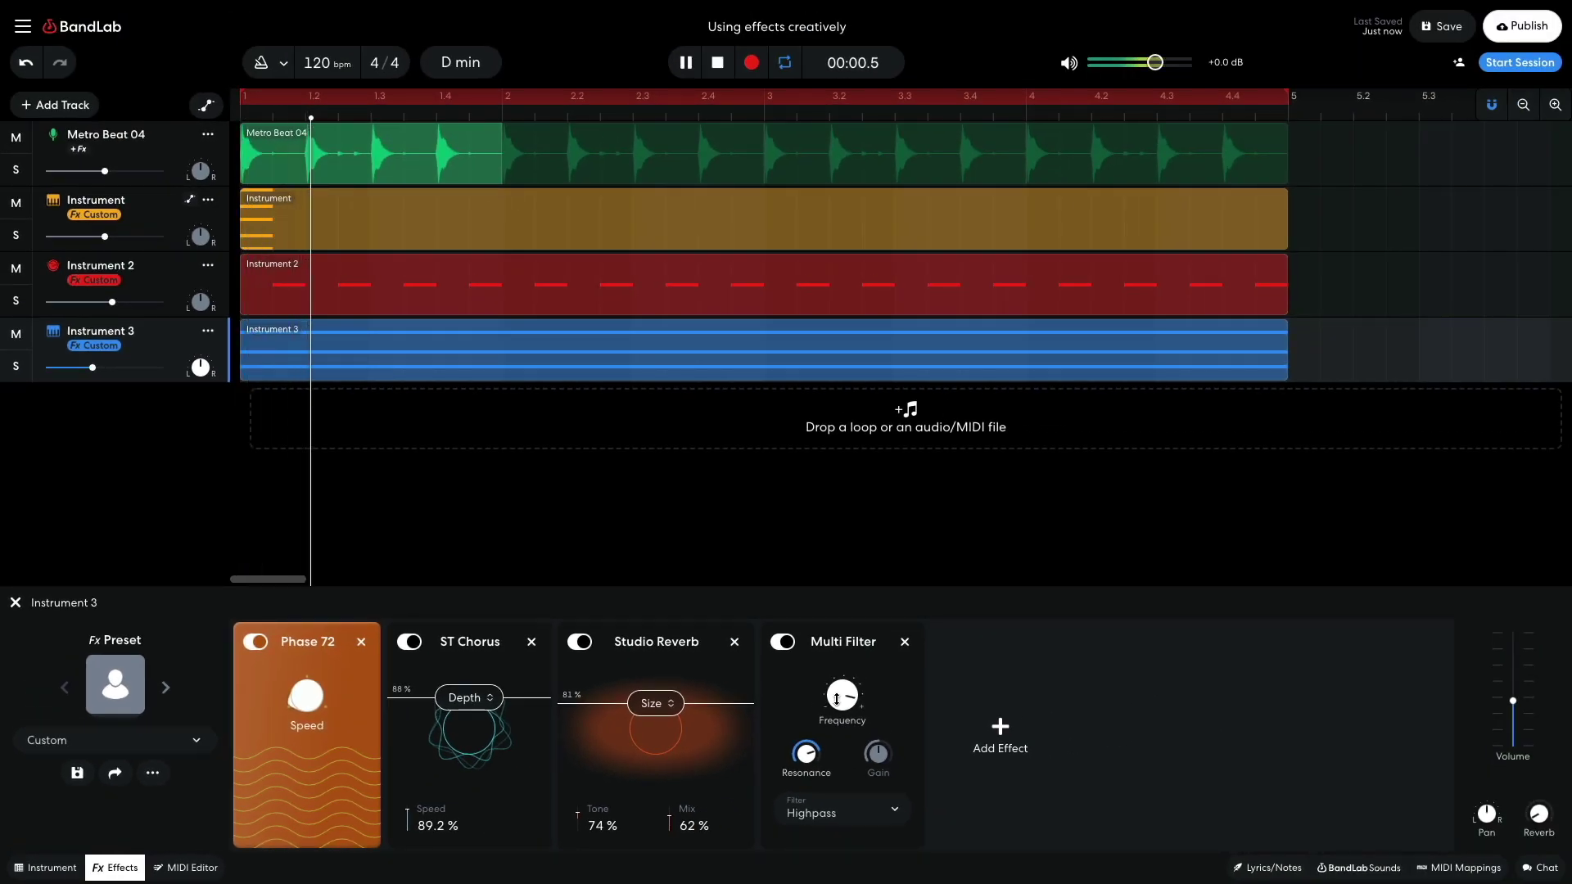
mouse_move(1189, 654)
drag(849, 721, 840, 676)
key(space)
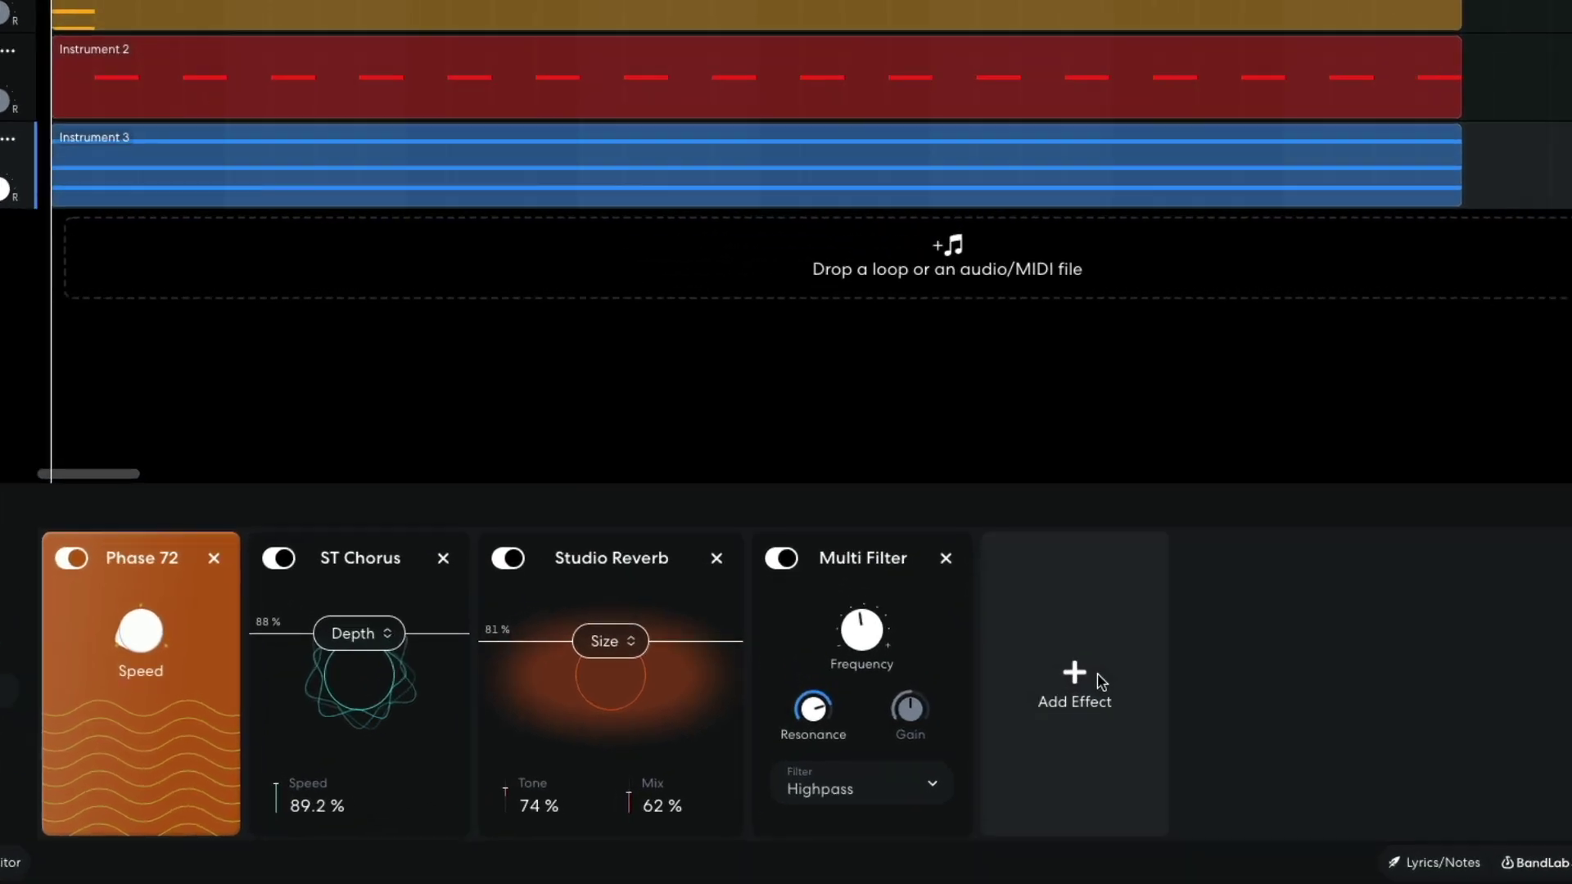
- Add Filter Echo + after the Multi Filter with Time 1/4T and Feedback around 93%
click(1000, 729)
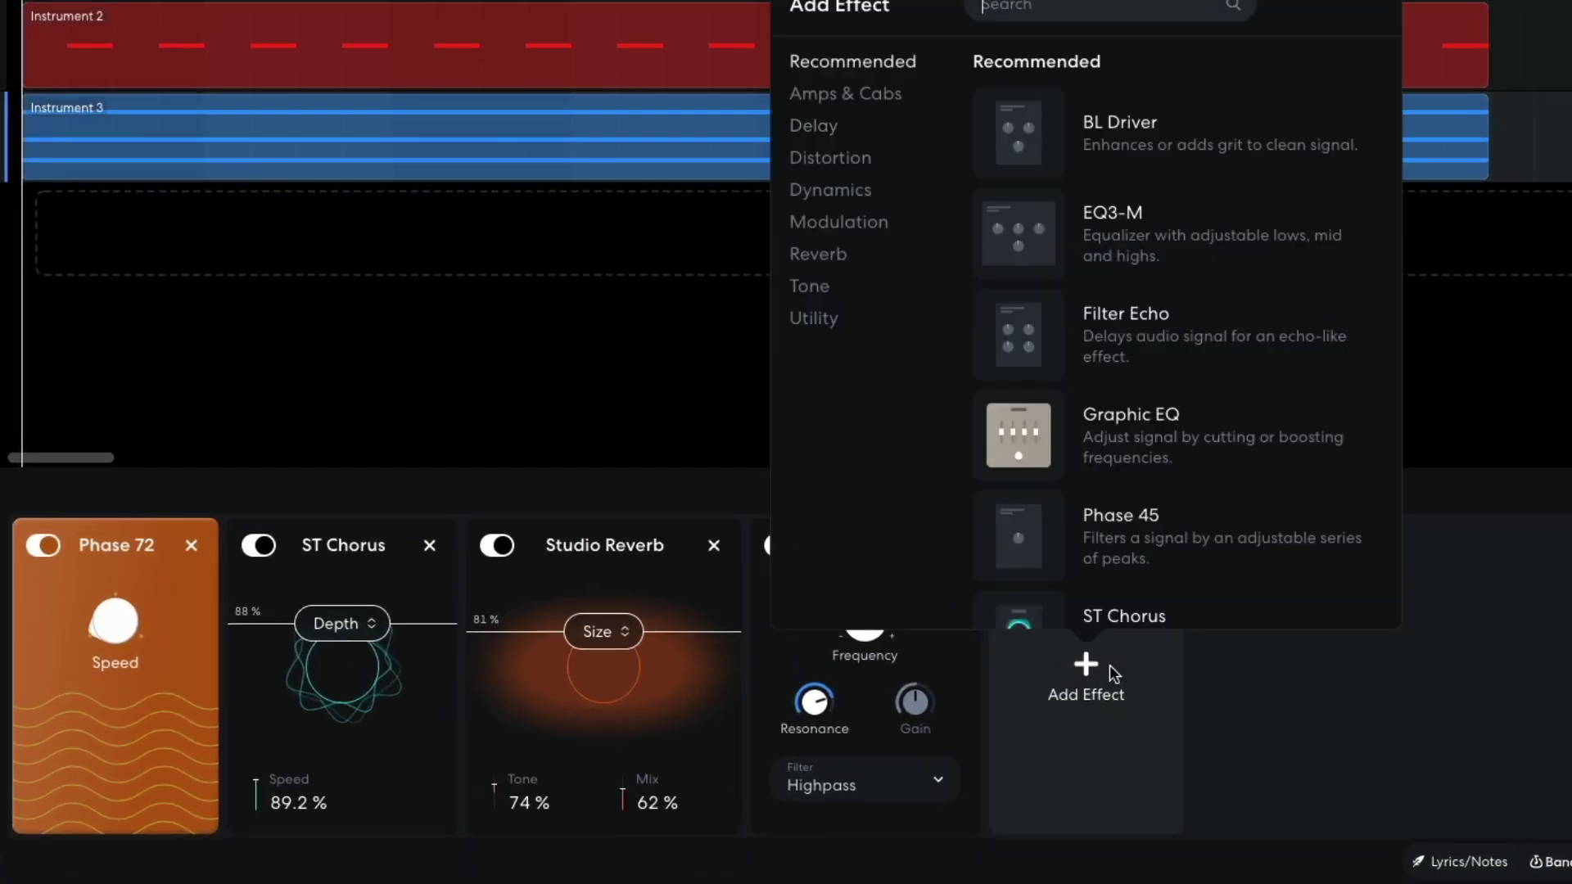
click(828, 131)
click(1008, 350)
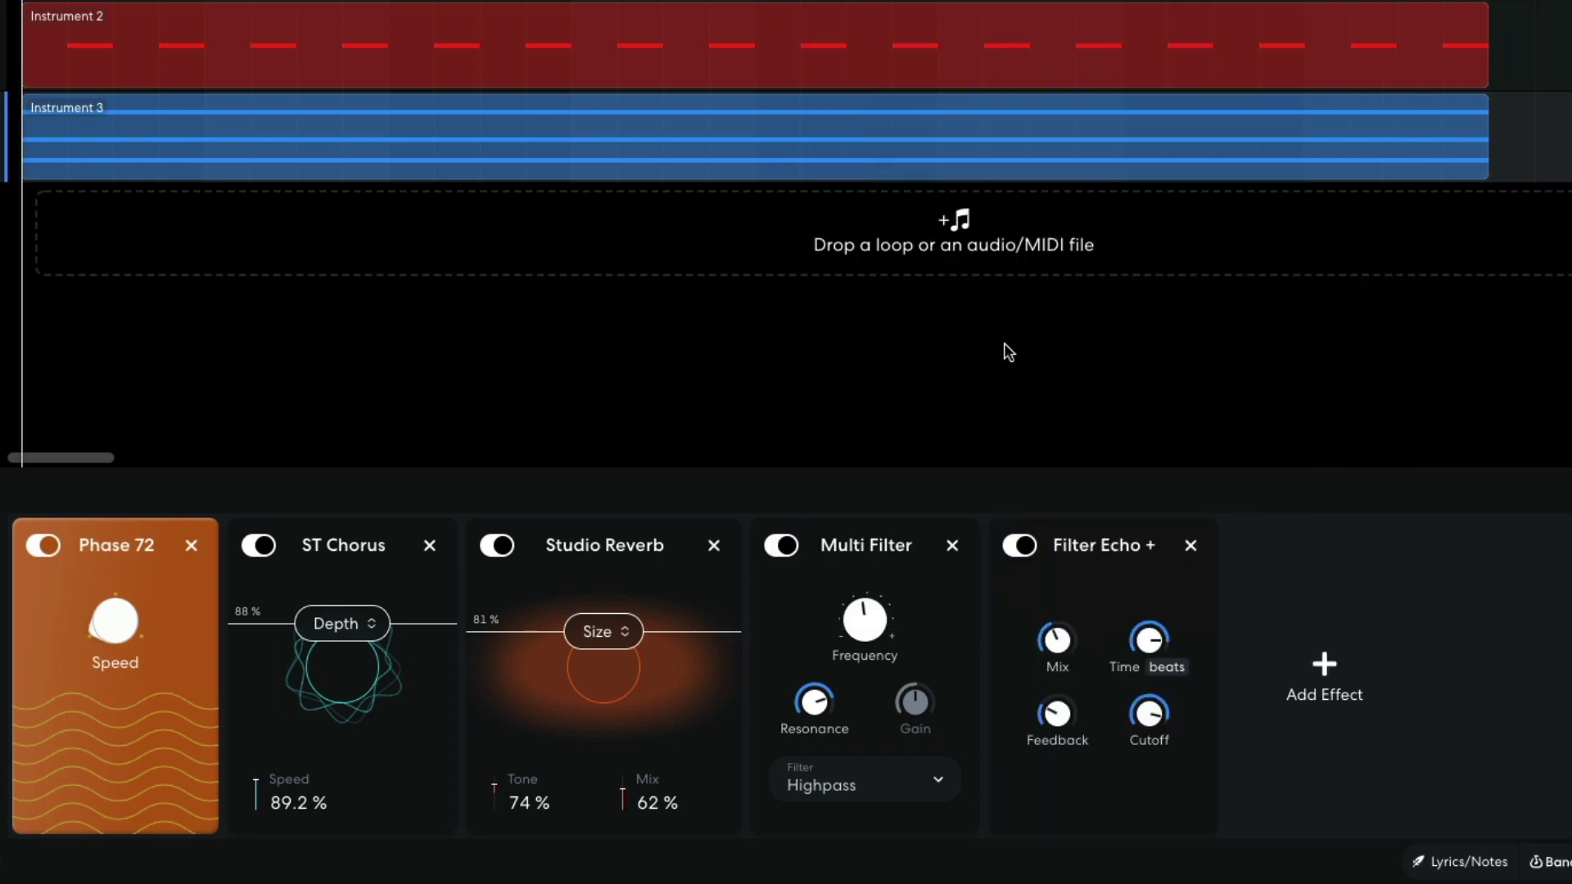
mouse_move(1145, 639)
drag(1144, 639, 1139, 660)
drag(1057, 712, 1036, 475)
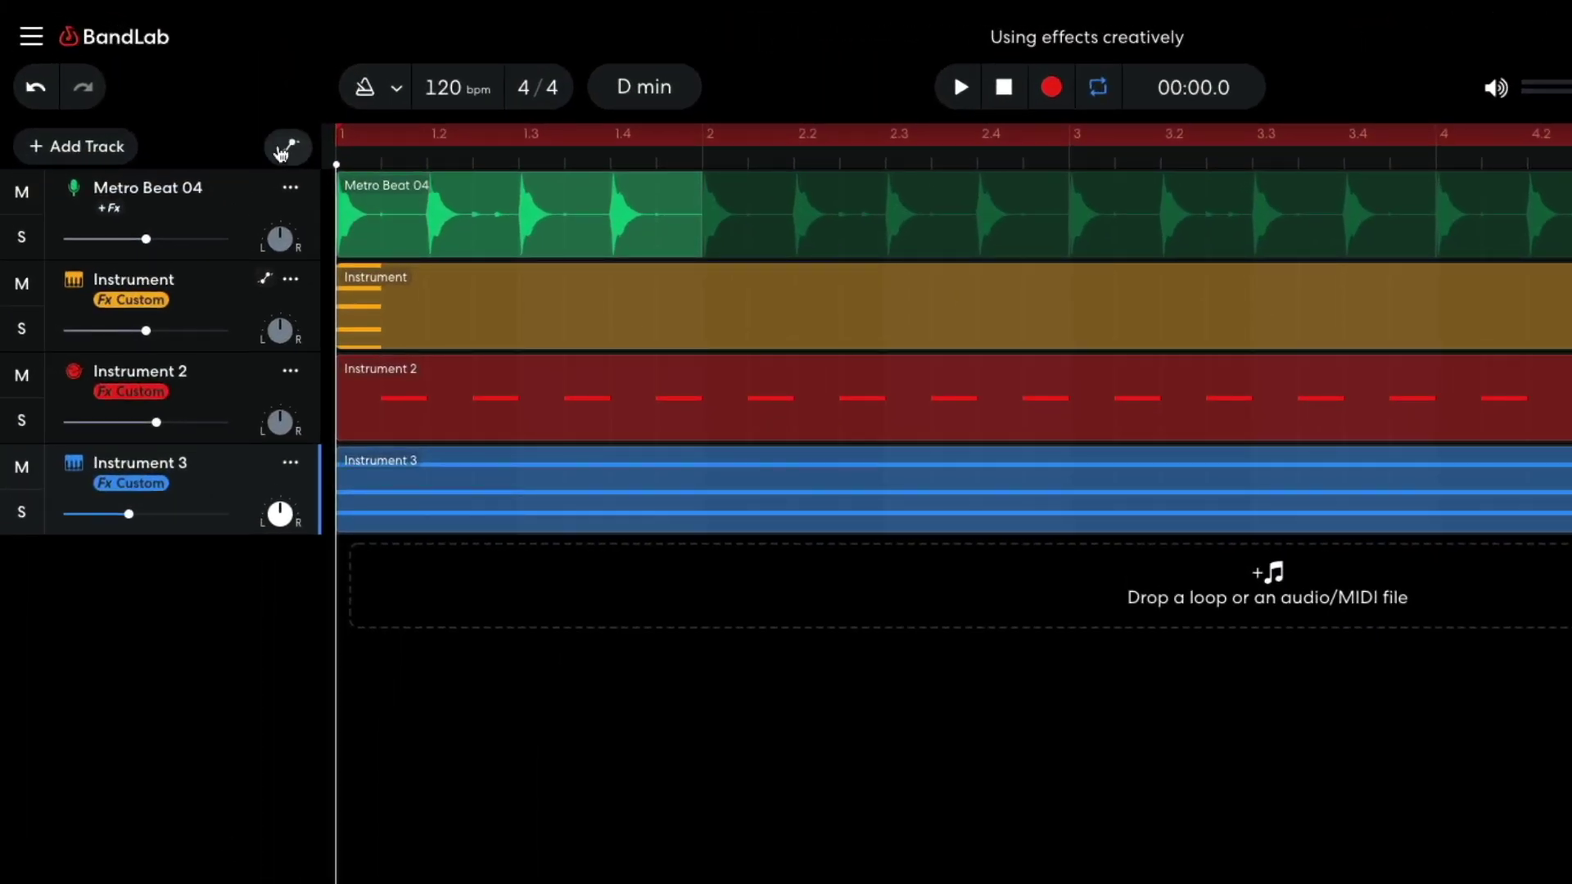
- Show automation lanes and set Instrument 3's lane to Multi Filter - Frequency
click(281, 153)
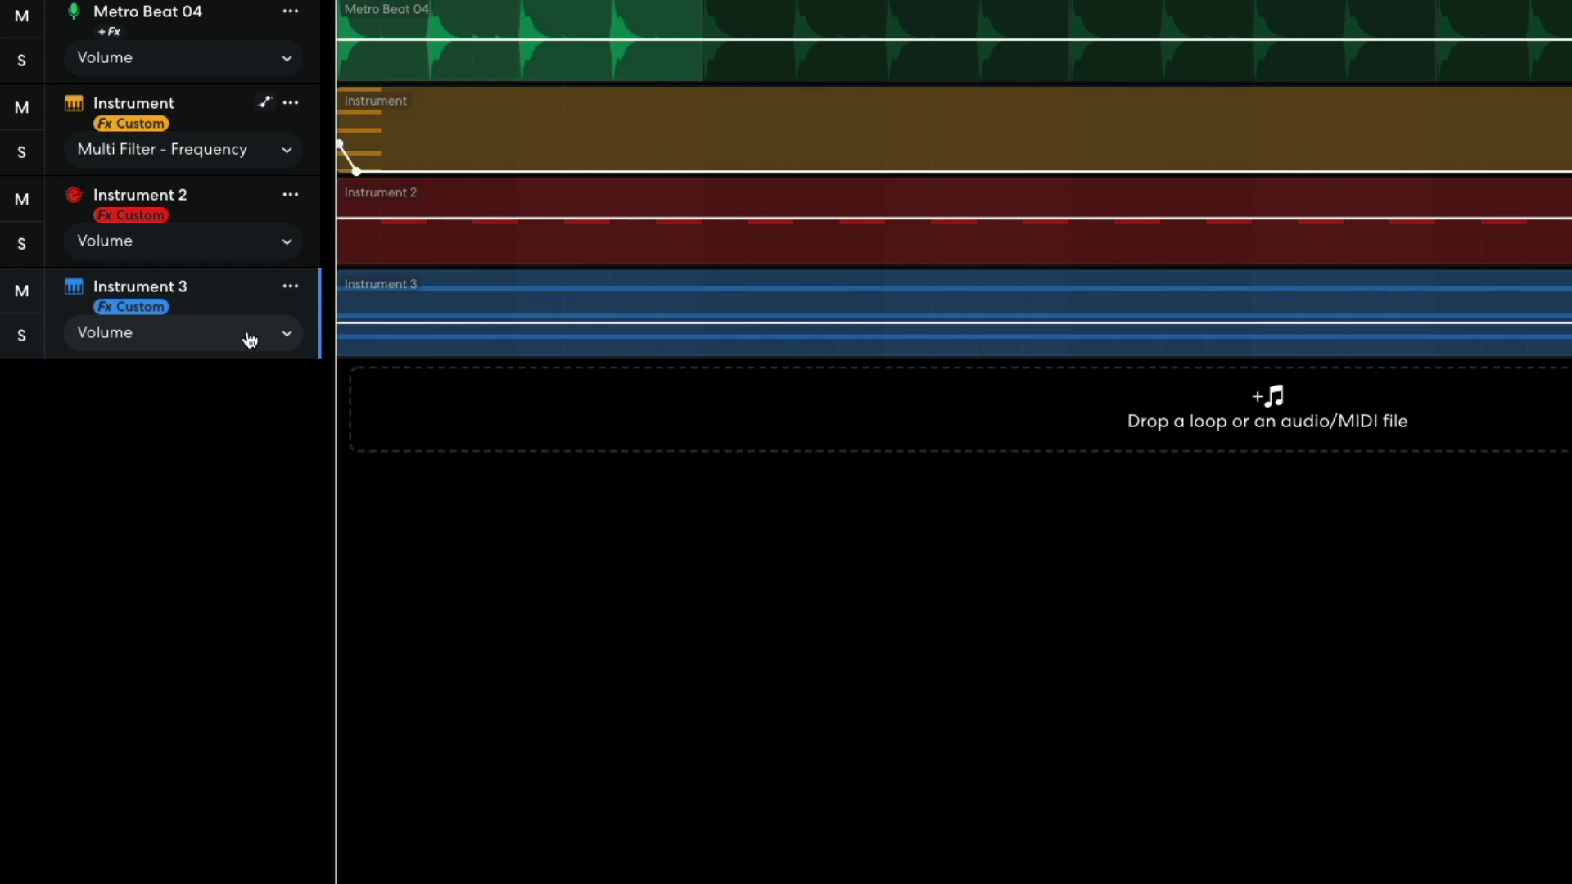
click(250, 508)
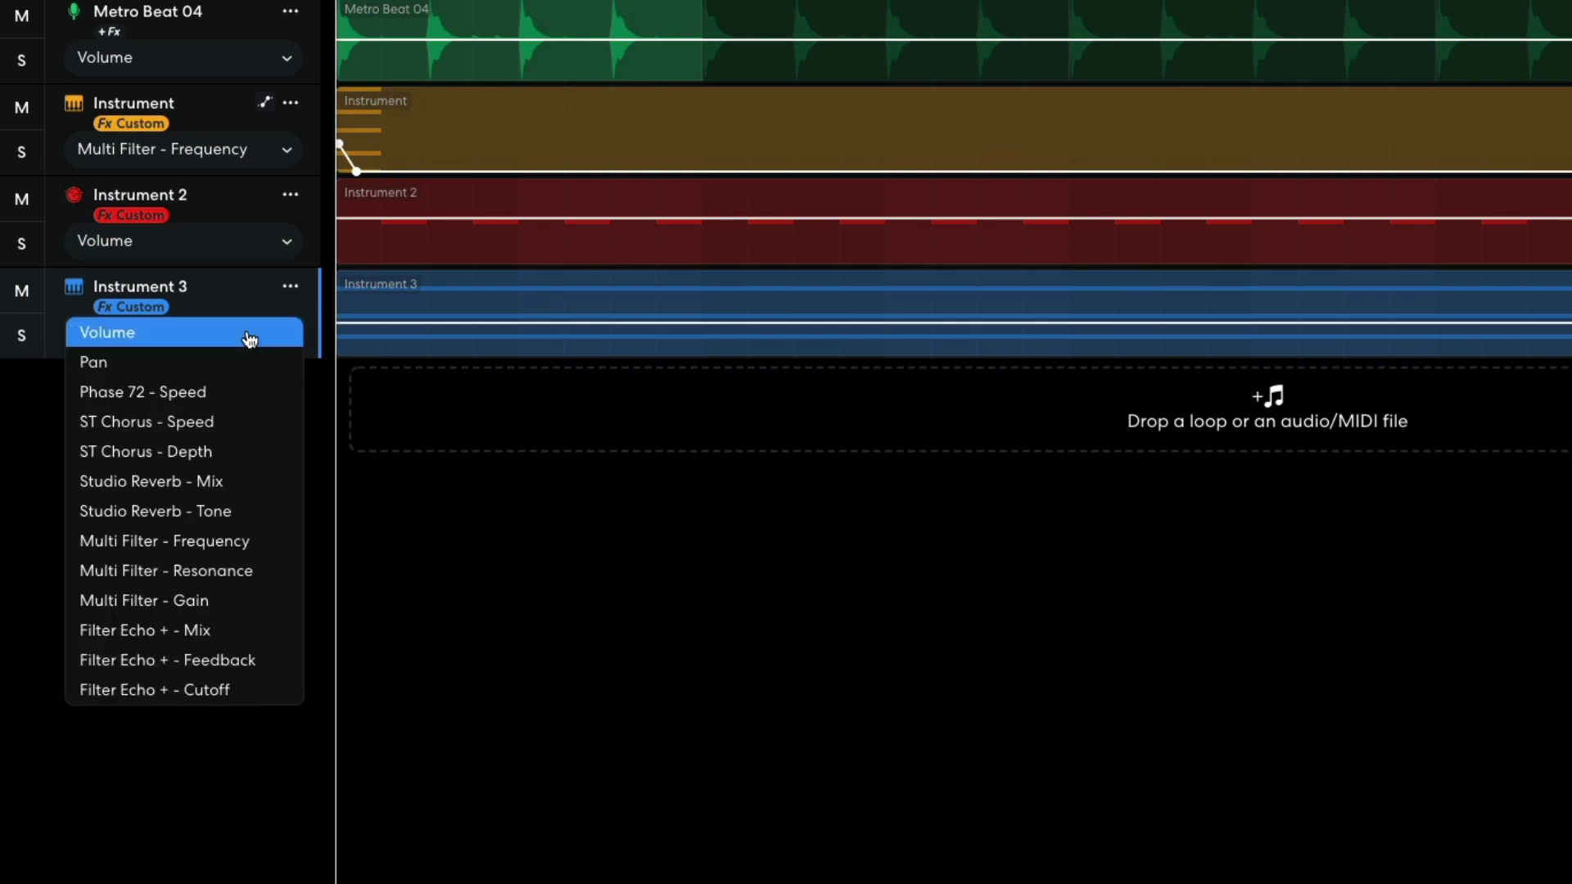
click(232, 541)
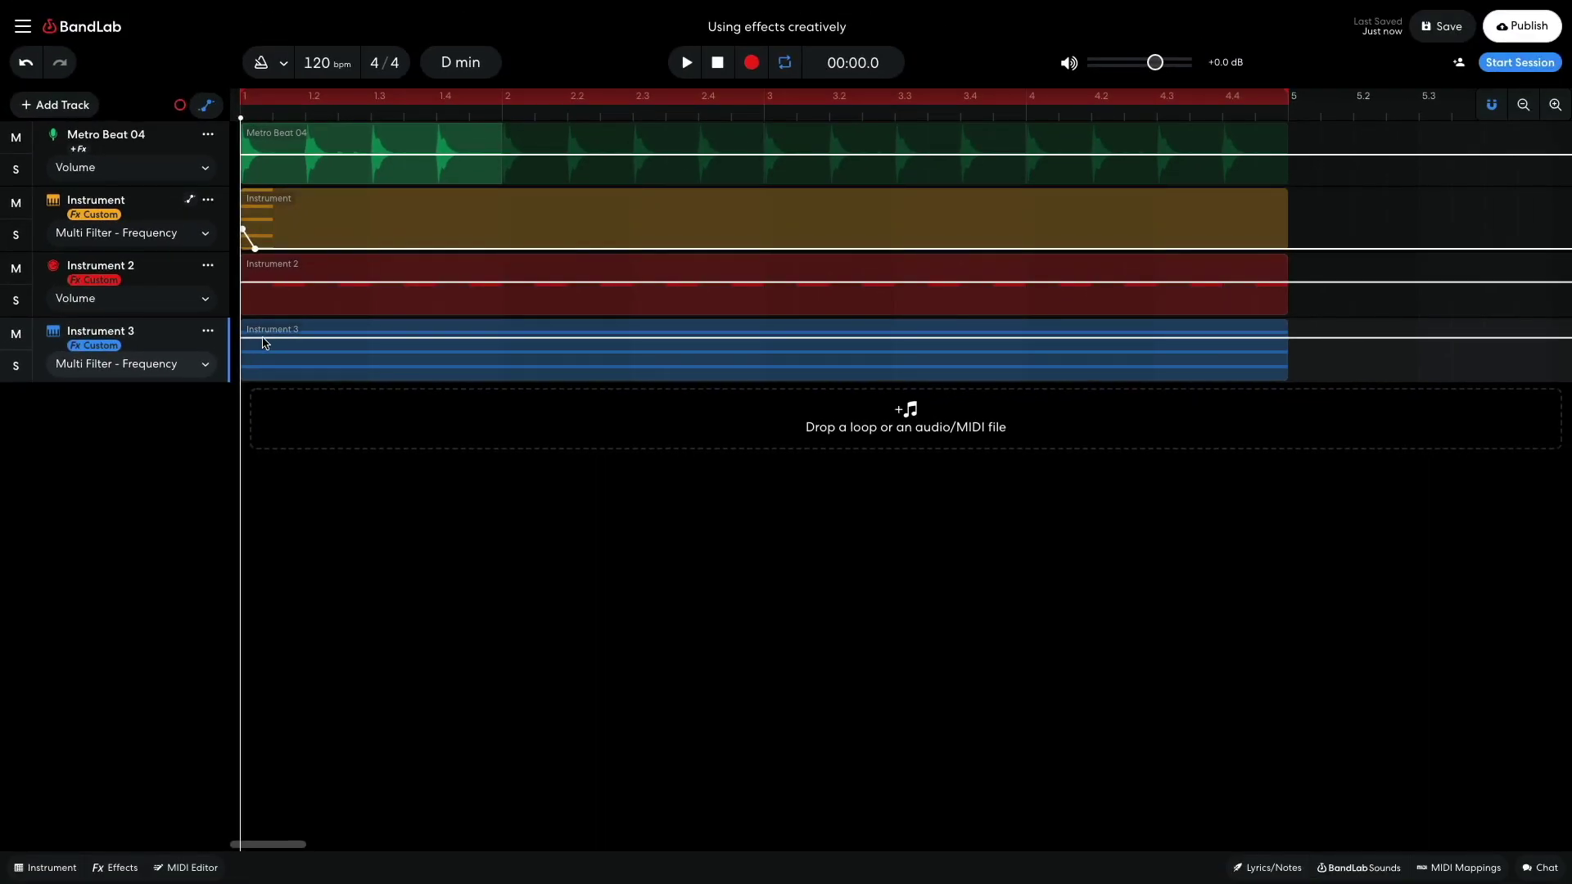
- Draw rising and falling frequency points from bar 1 to bar 5, then play
click(266, 339)
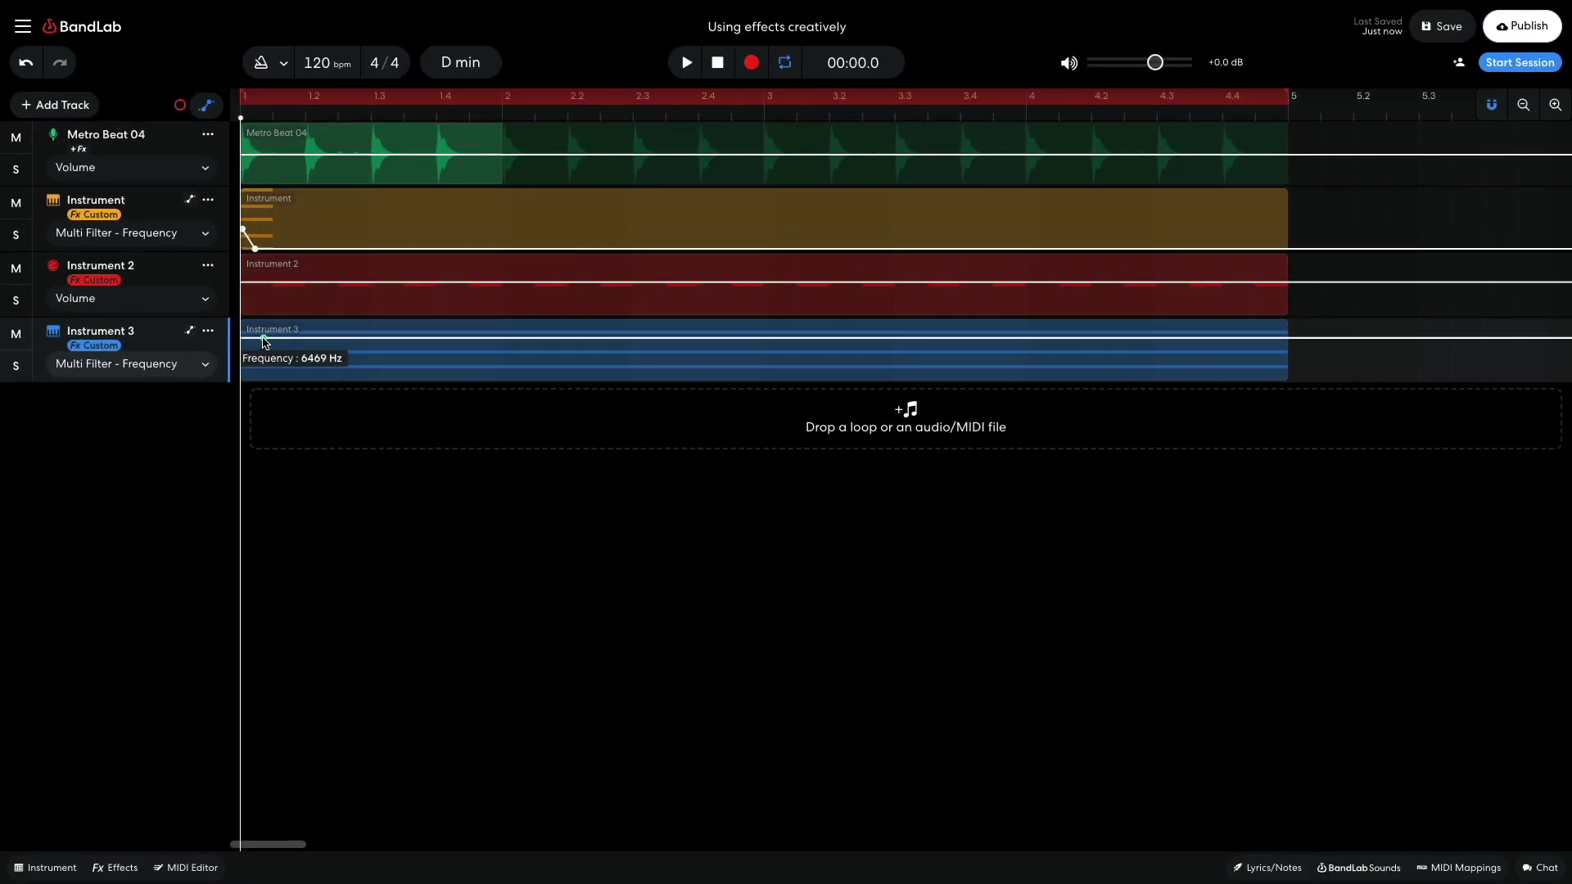
mouse_move(265, 342)
mouse_down()
mouse_move(1224, 342)
mouse_move(1231, 323)
mouse_up()
key(space)
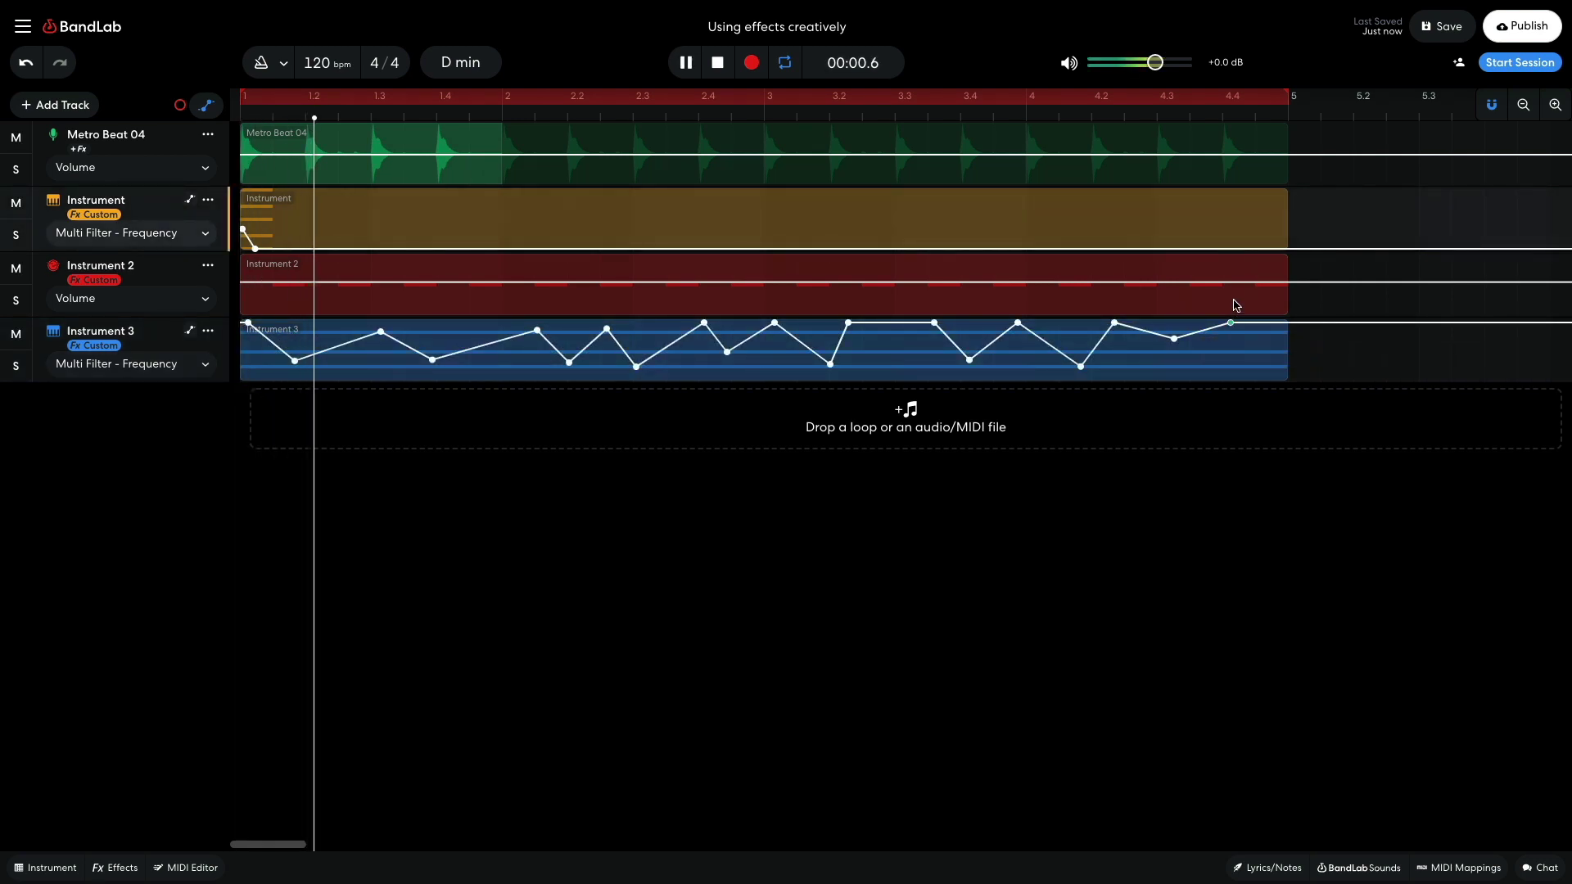